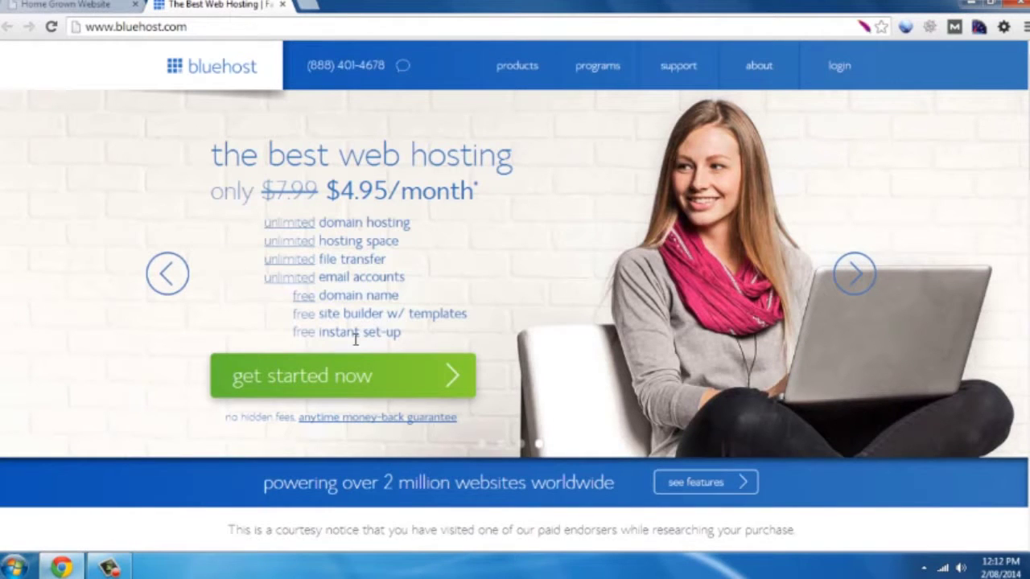
Start the hosting signup and submit the new domain makingawebsitefromscratch.com from the autocomplete suggestion
left_click(311, 387)
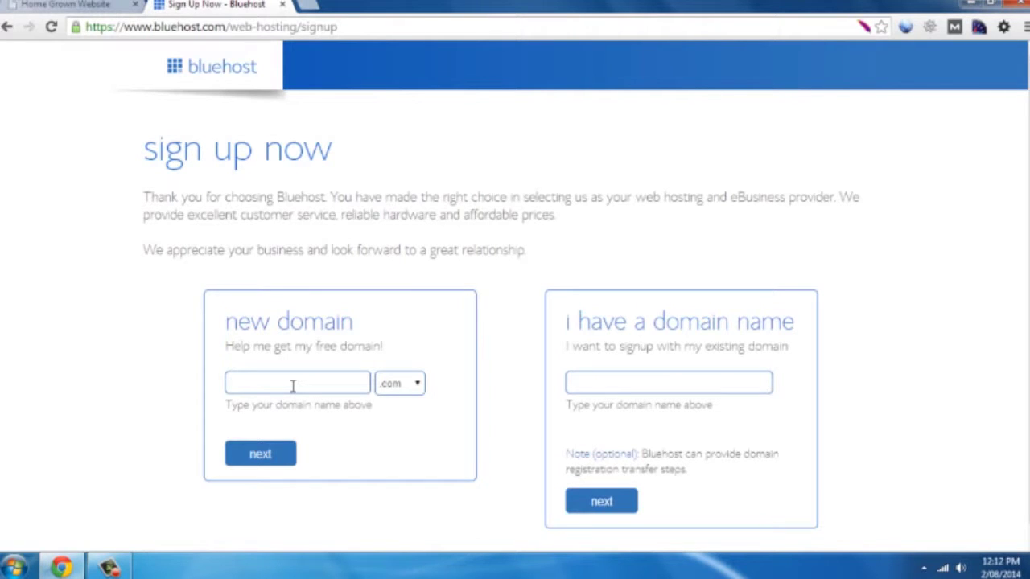
left_click(293, 385)
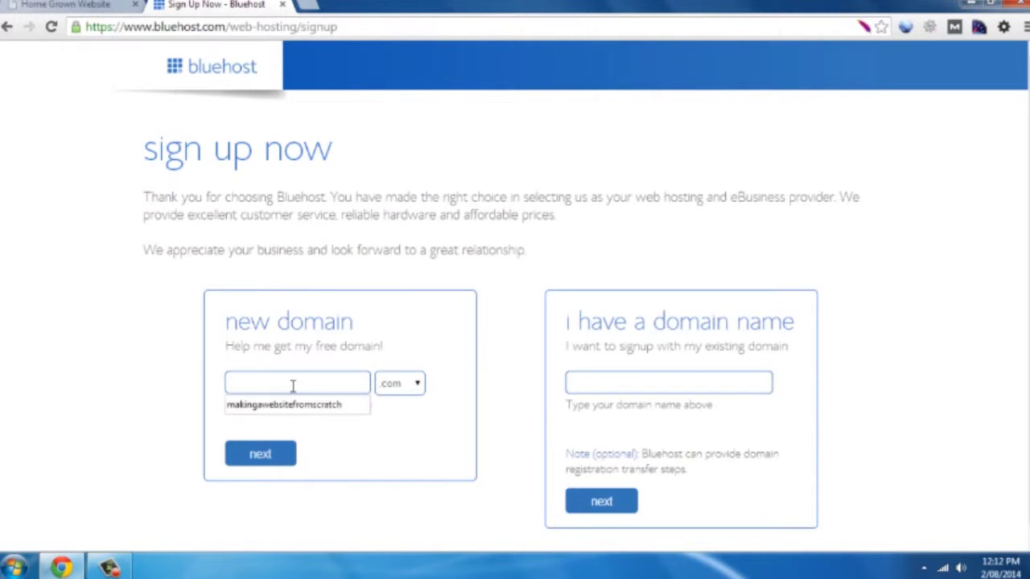
left_click(314, 407)
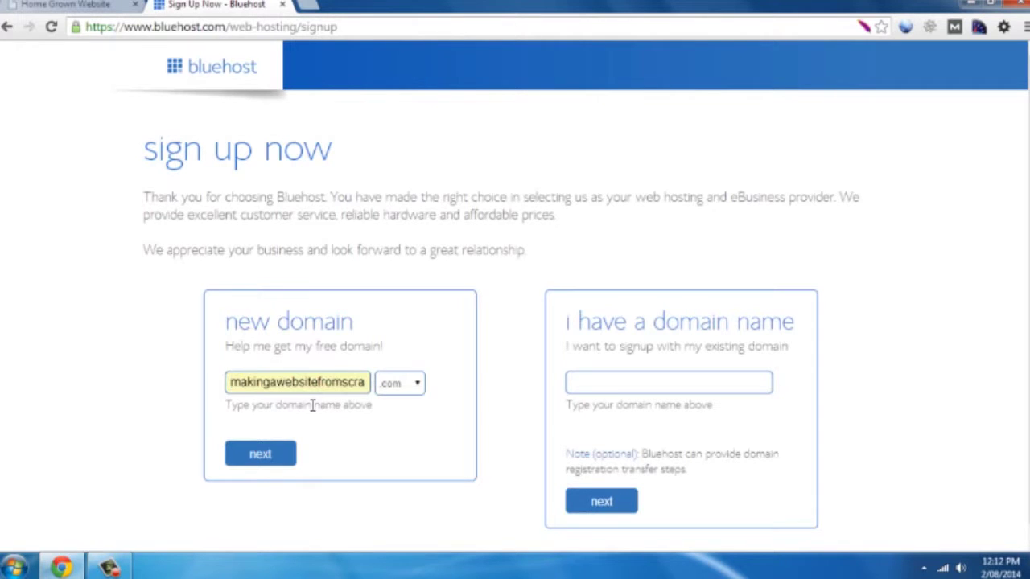
left_click(271, 455)
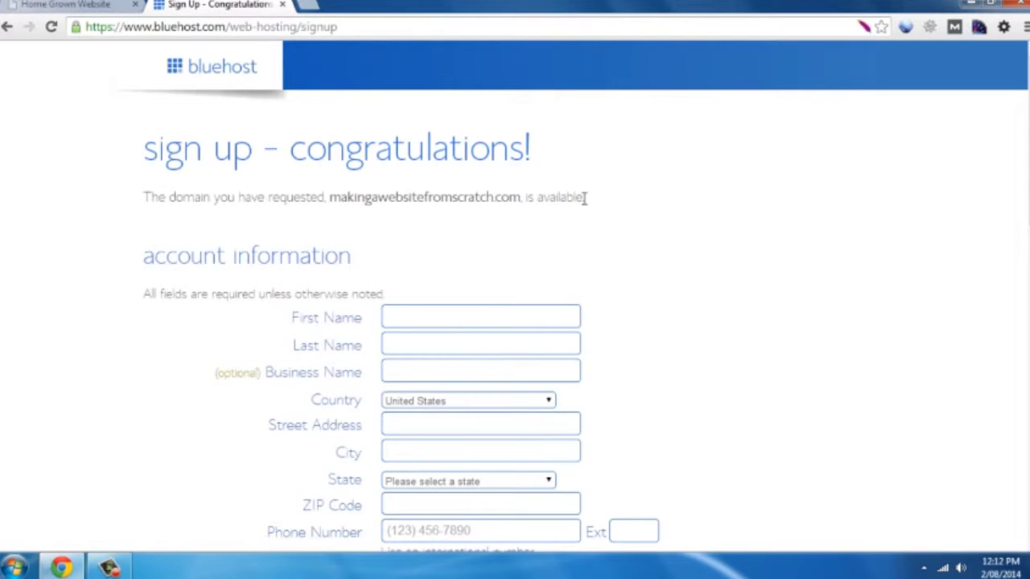
Autofill the account information form with the saved contact details
left_click_drag(587, 197, 186, 193)
left_click(200, 213)
left_click(429, 320)
left_click(427, 338)
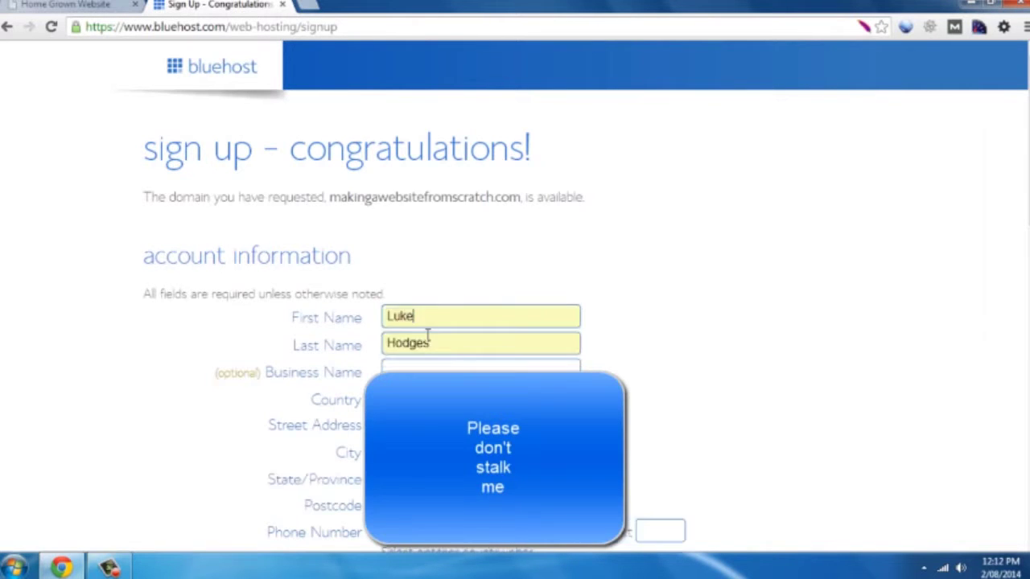
Change the Account Plan to '12 Month Price - $6.95/mo.'
scroll(721, 370, "down", 3)
scroll(636, 413, "down", 2)
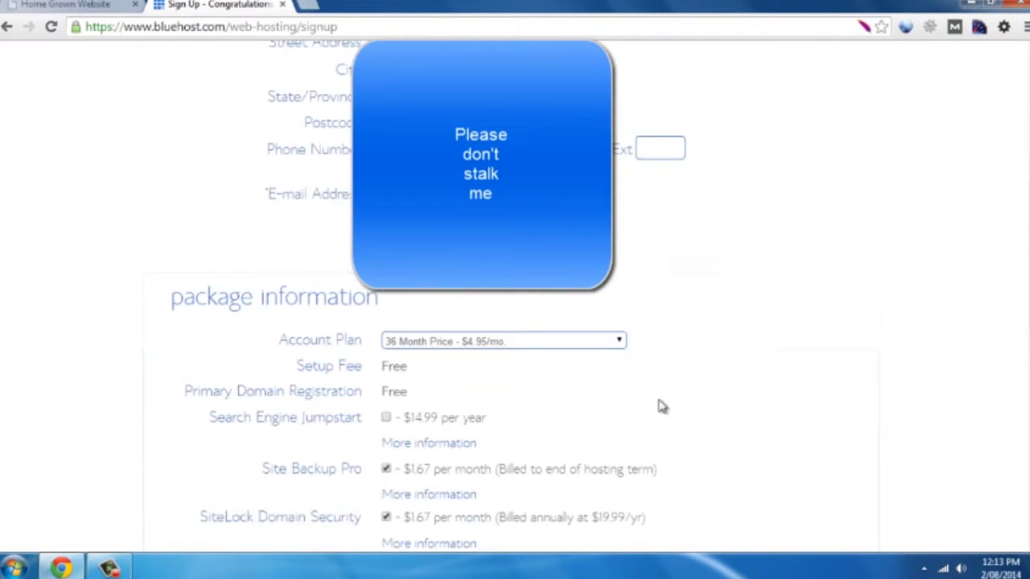
scroll(498, 375, "down", 1)
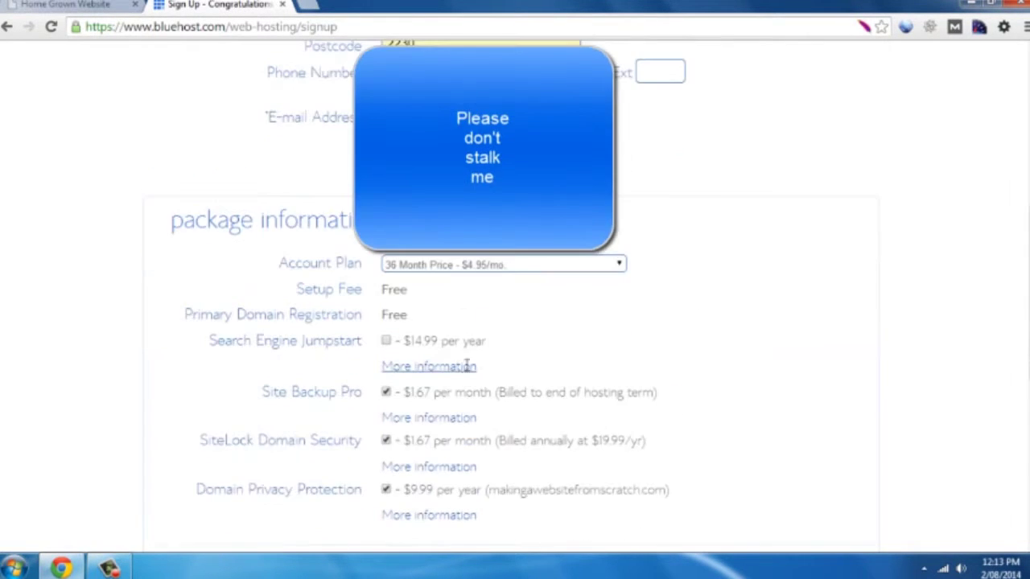
left_click(538, 266)
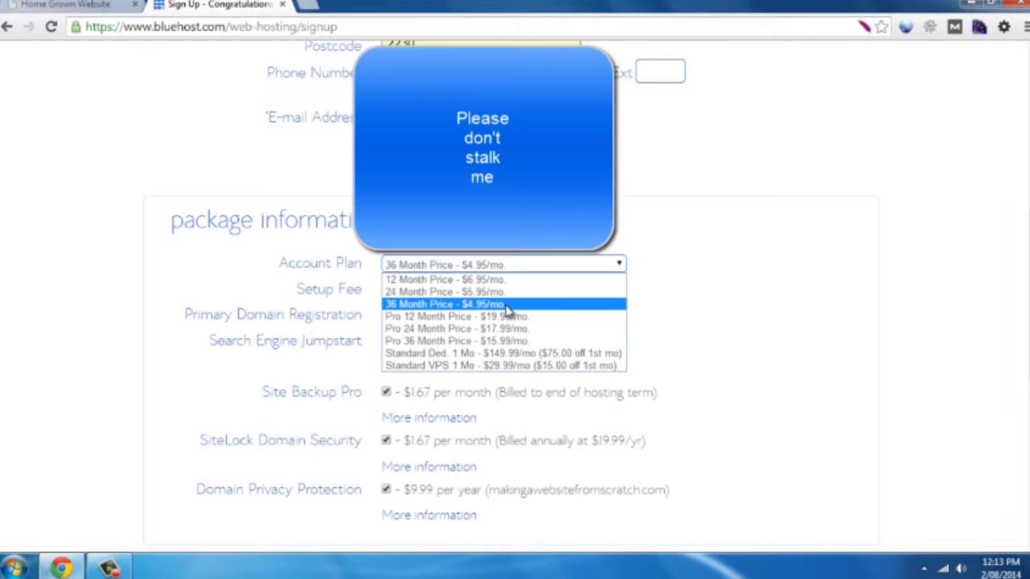
left_click(470, 280)
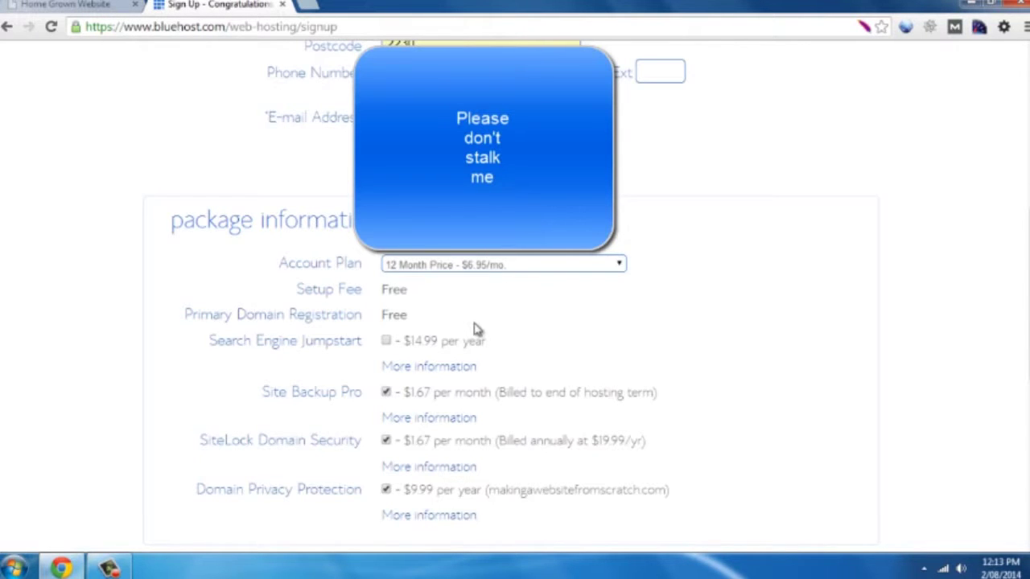
Untick the Site Backup Pro and SiteLock Domain Security add-ons
scroll(527, 262, "down", 1)
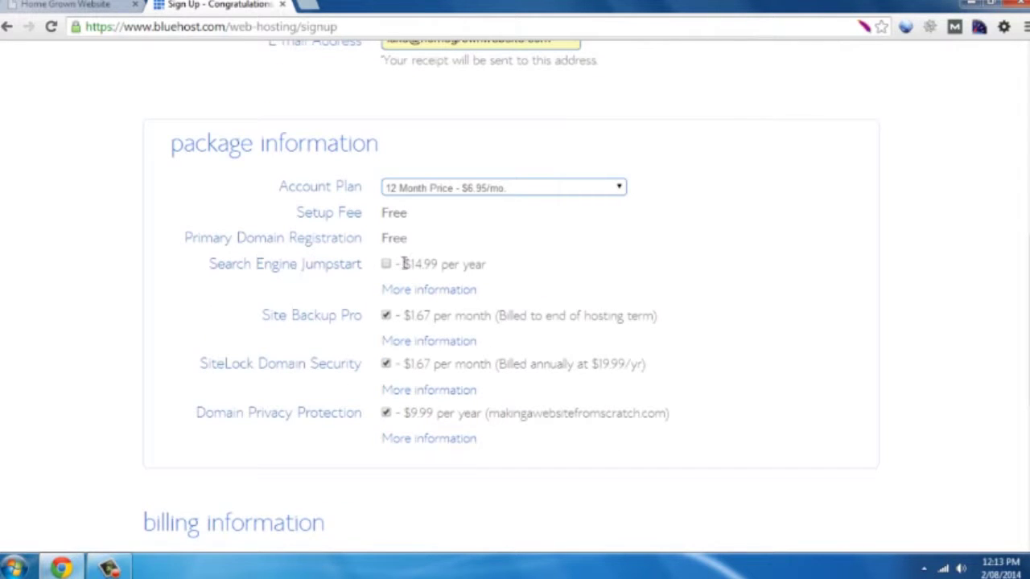
left_click(386, 316)
left_click(387, 364)
scroll(681, 394, "down", 1)
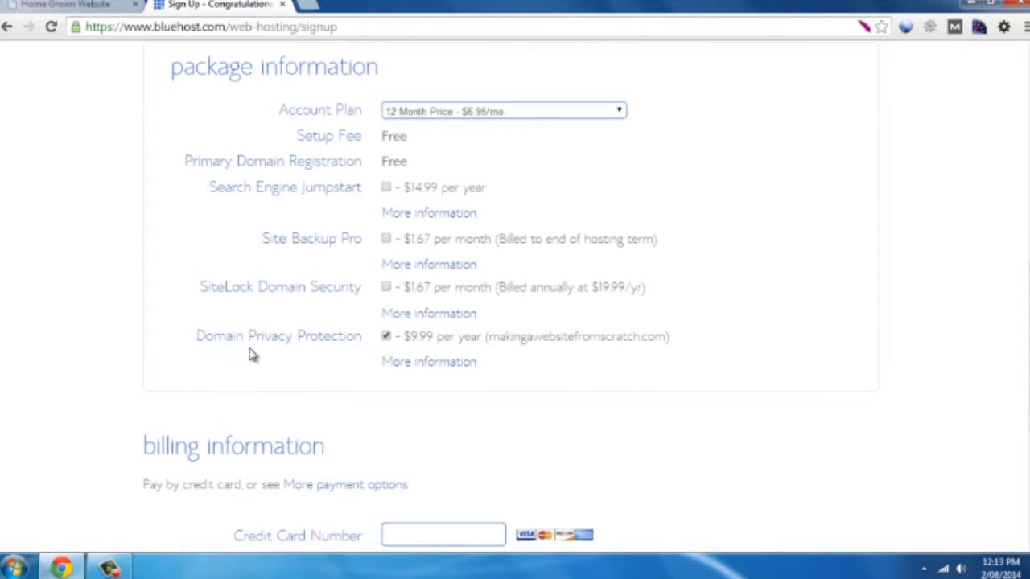
Read the Domain Privacy Protection details and close them, keeping that add-on ticked
left_click(418, 362)
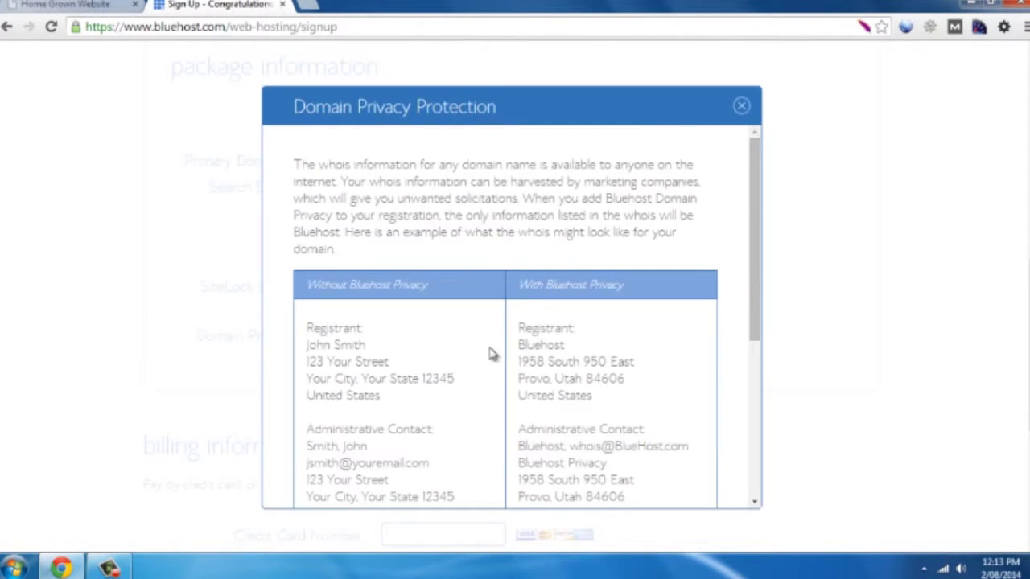
scroll(582, 323, "down", 2)
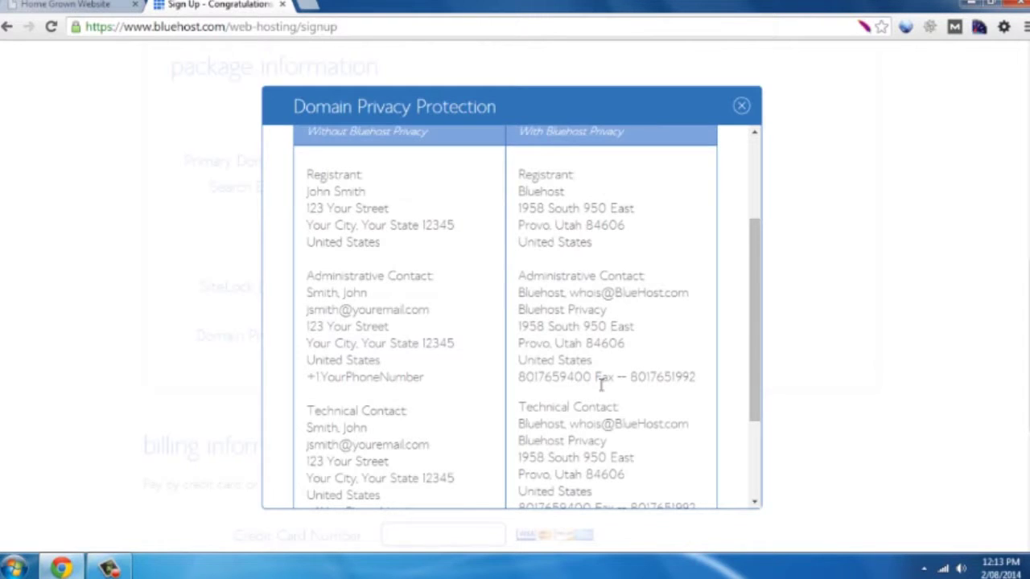
left_click(741, 109)
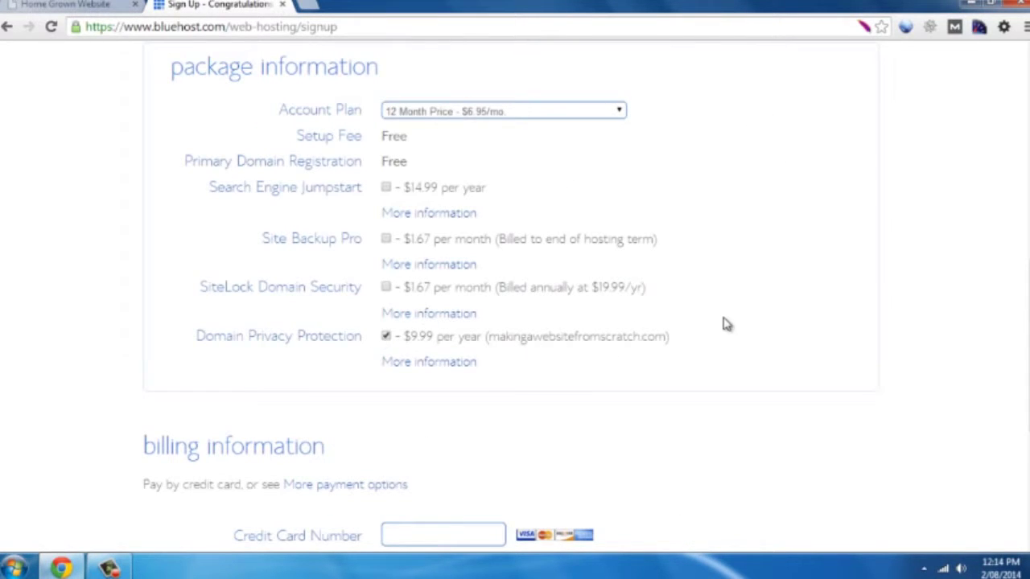
Enter the payment card details and complete the order without any upgrades
scroll(752, 317, "down", 2)
scroll(753, 316, "down", 2)
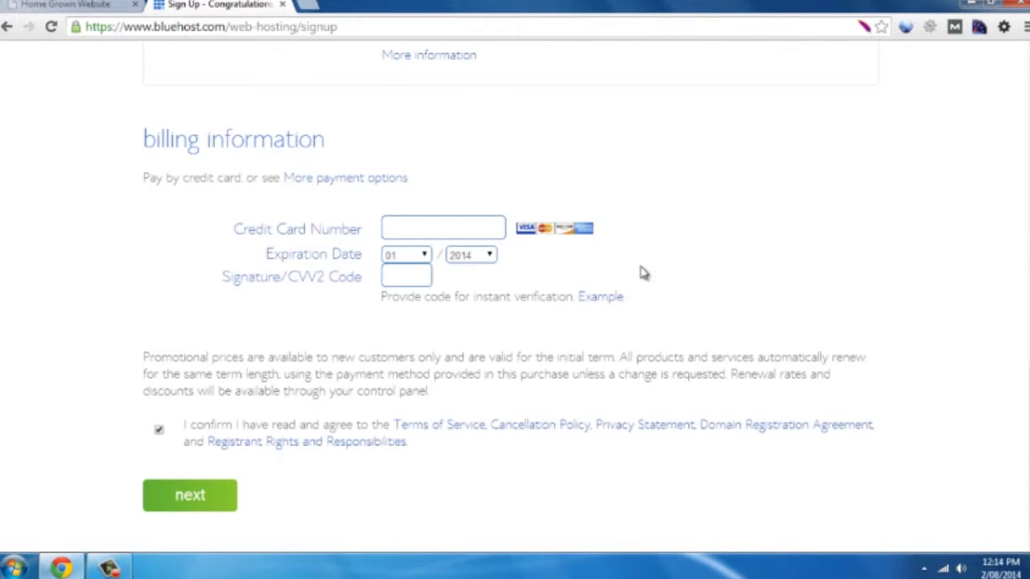
left_click(387, 227)
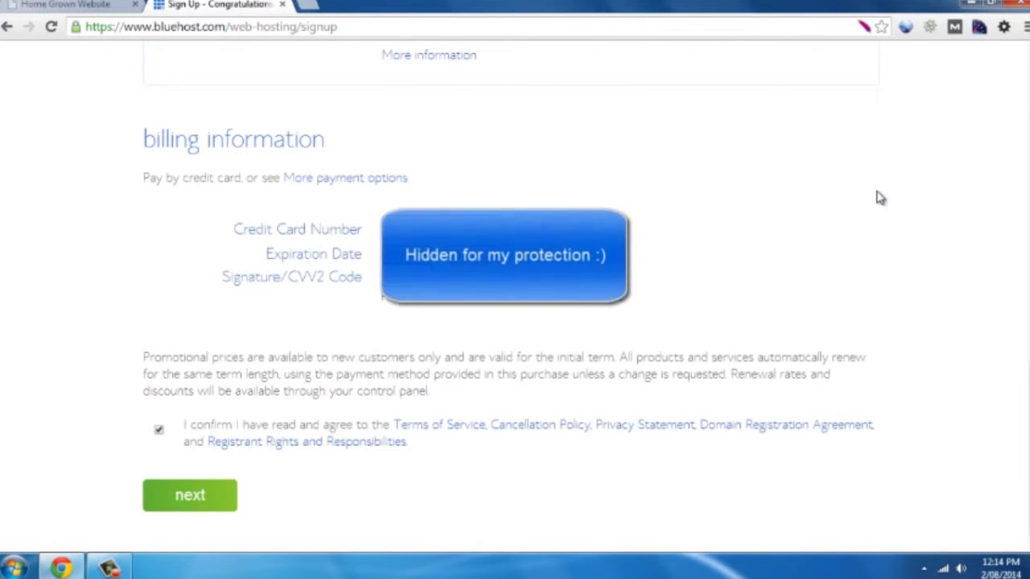
left_click(184, 498)
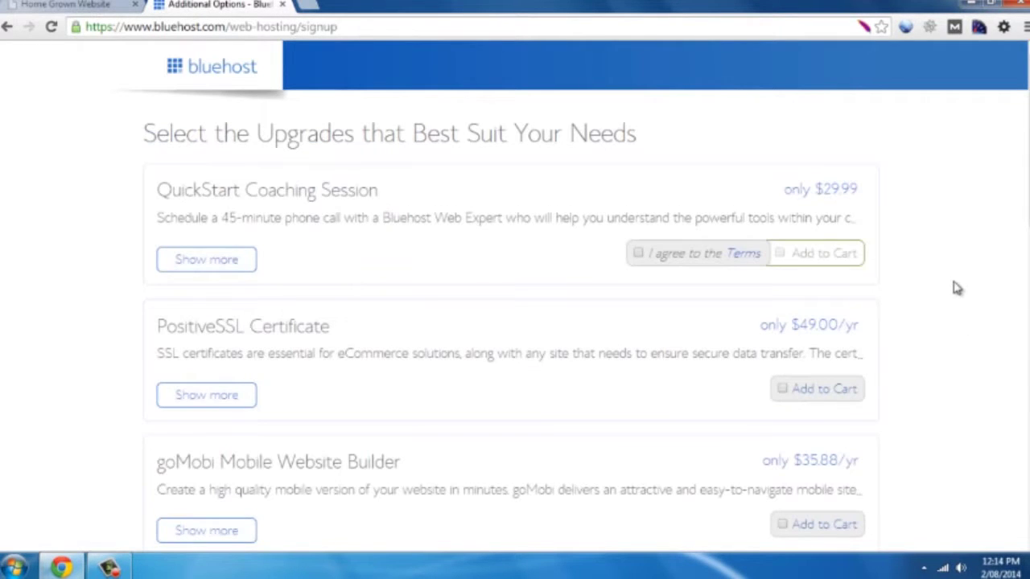
scroll(973, 314, "down", 10)
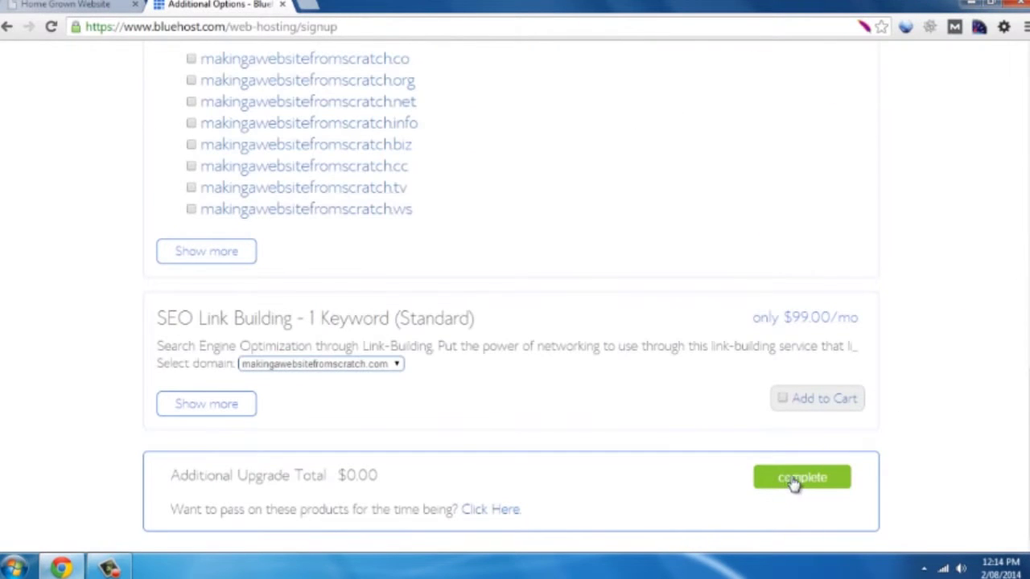
left_click(807, 482)
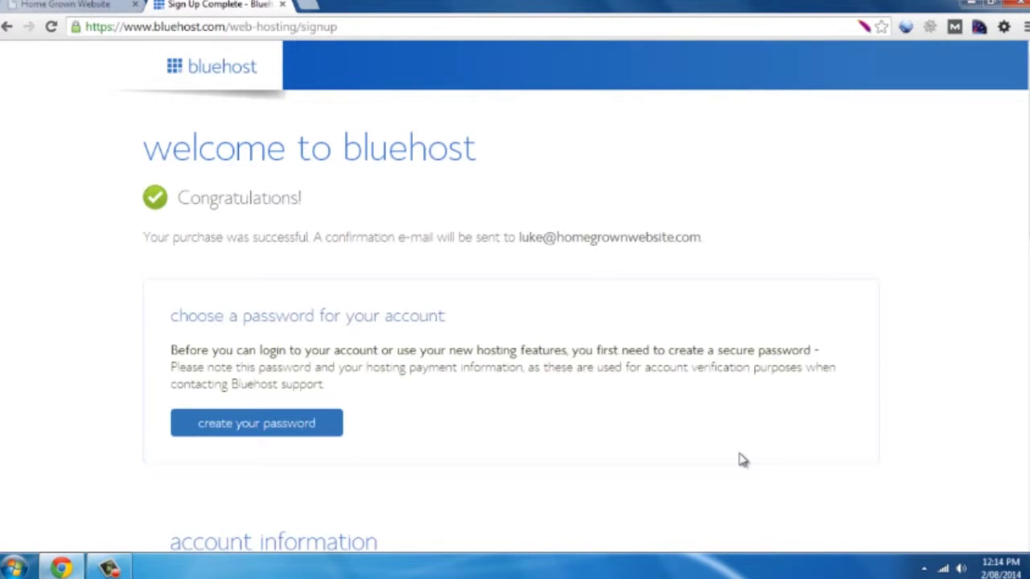
Create the new account password, entering it twice, and save it
scroll(882, 363, "down", 6)
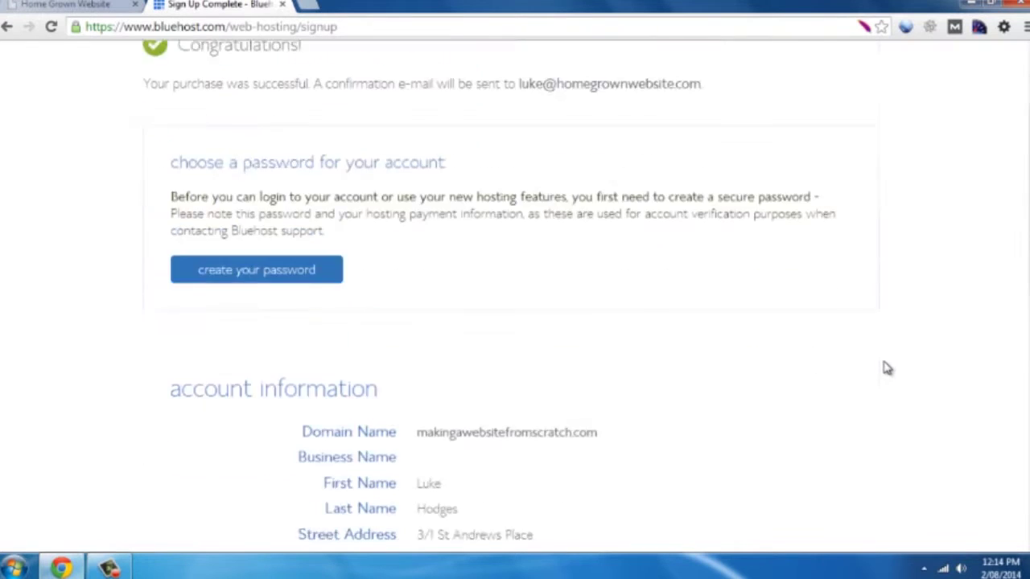
scroll(879, 370, "up", 3)
scroll(880, 371, "up", 3)
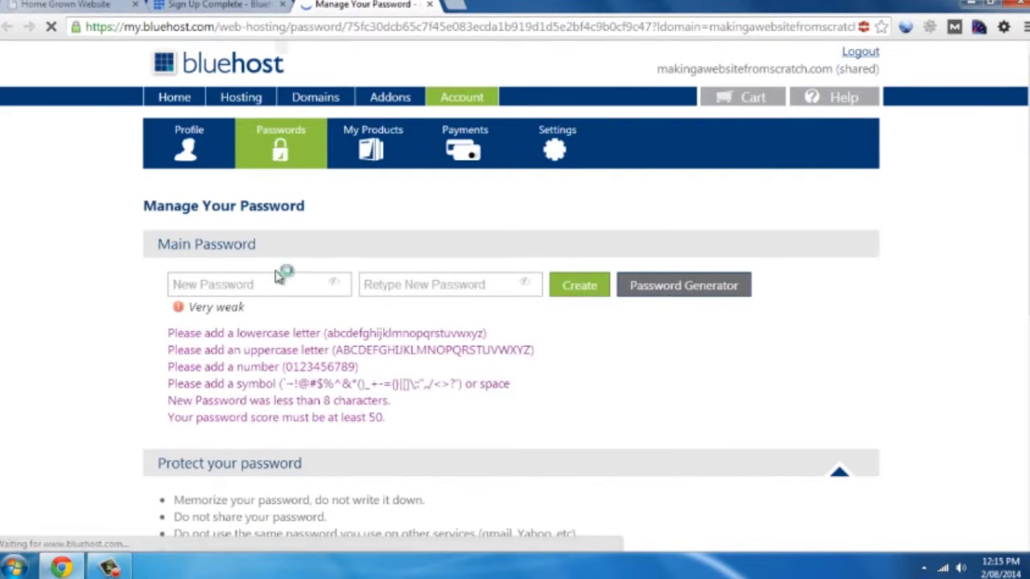
left_click(241, 283)
type("••••••••")
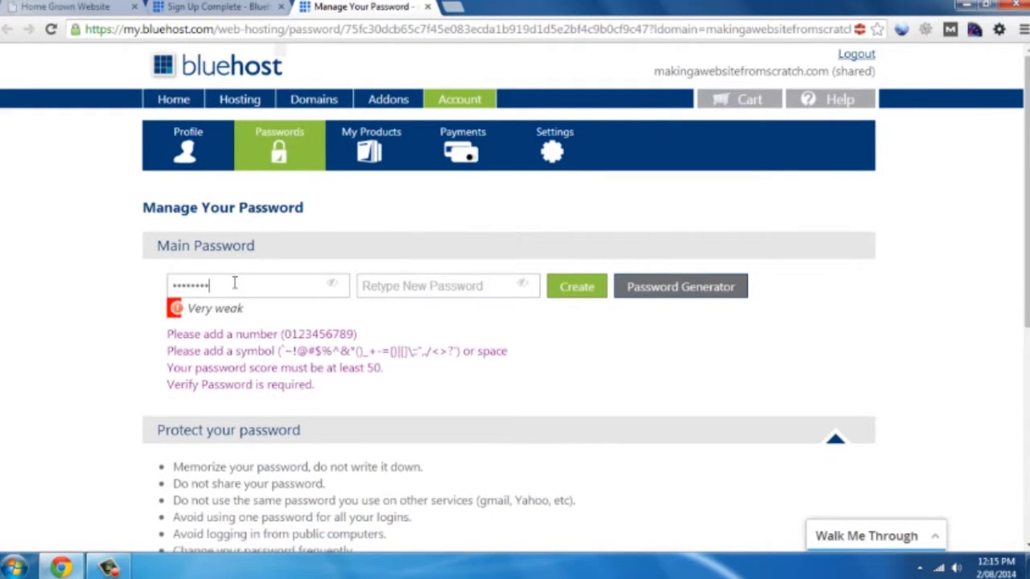
type("•")
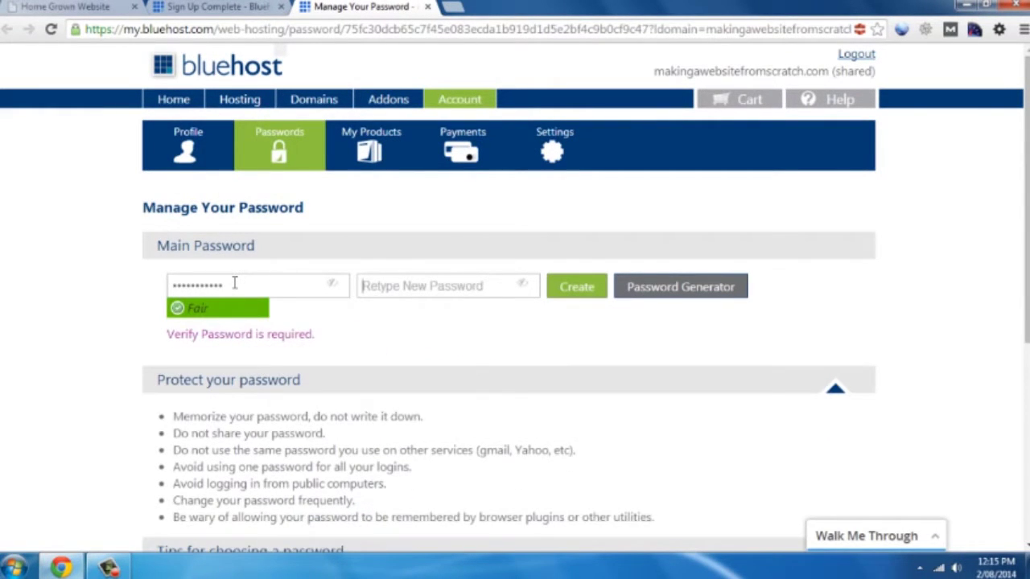
type("•••••••••")
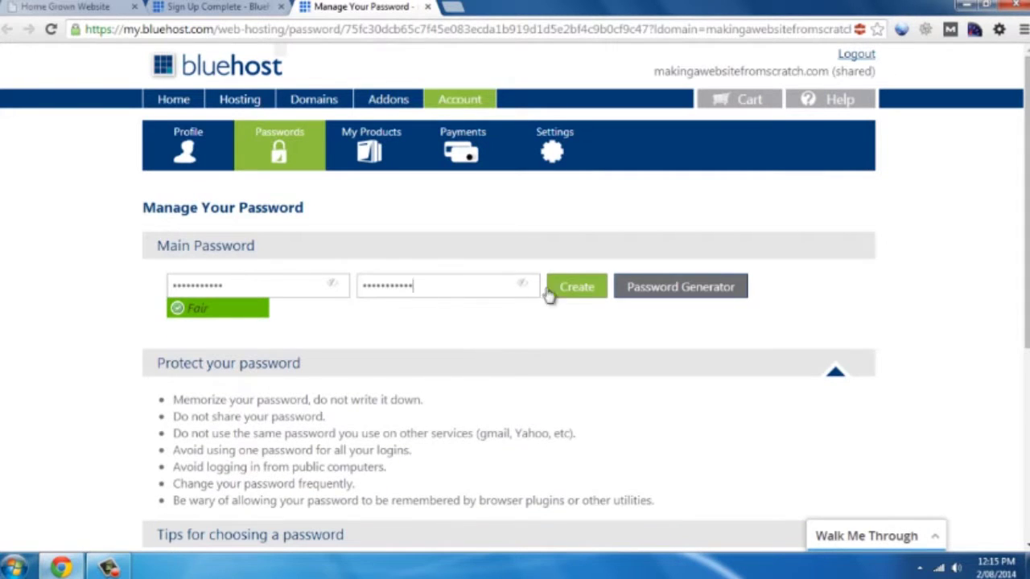
left_click(576, 288)
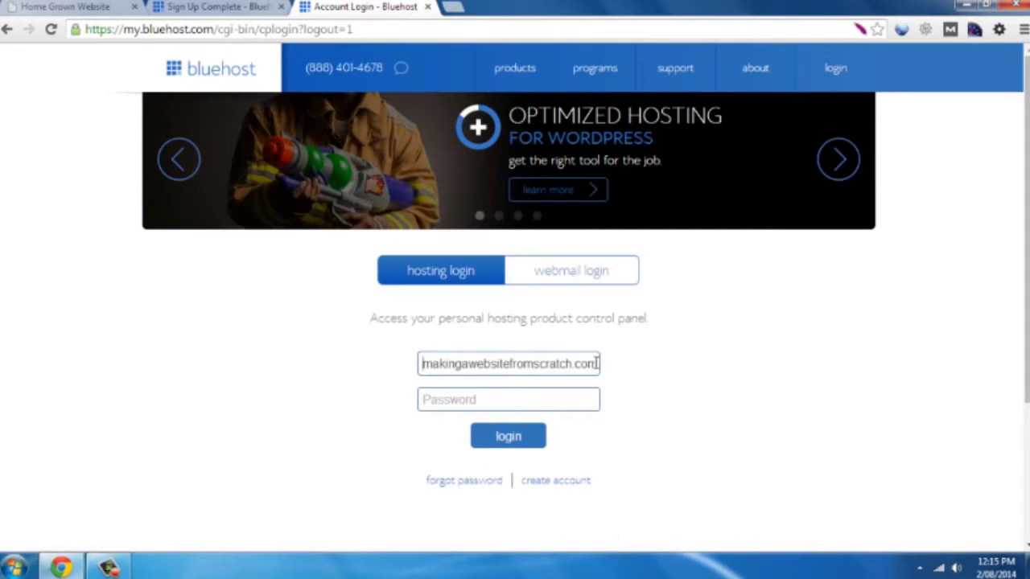
Log in to the hosting account with the account password
left_click(524, 401)
type("p*******")
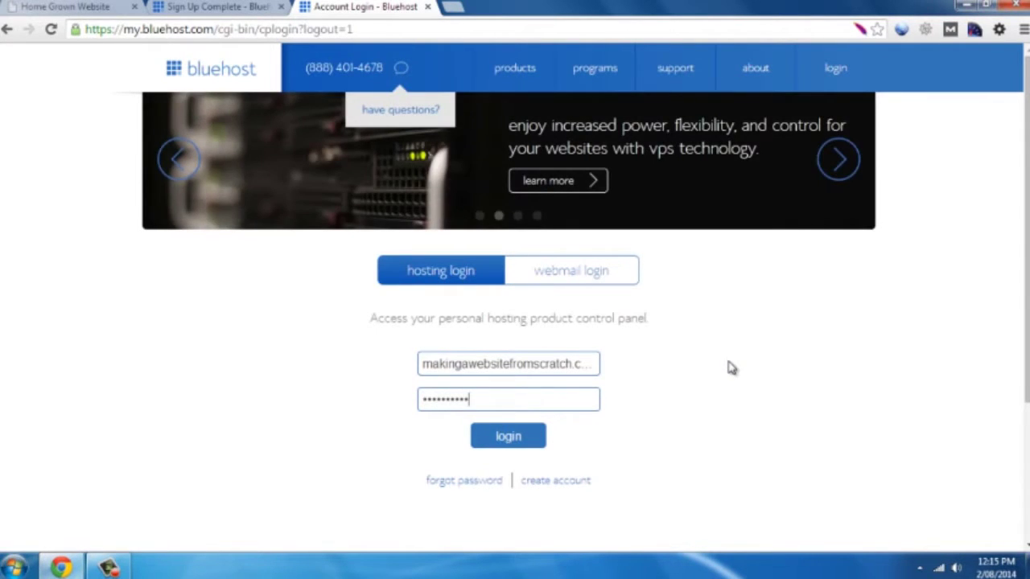
left_click(510, 443)
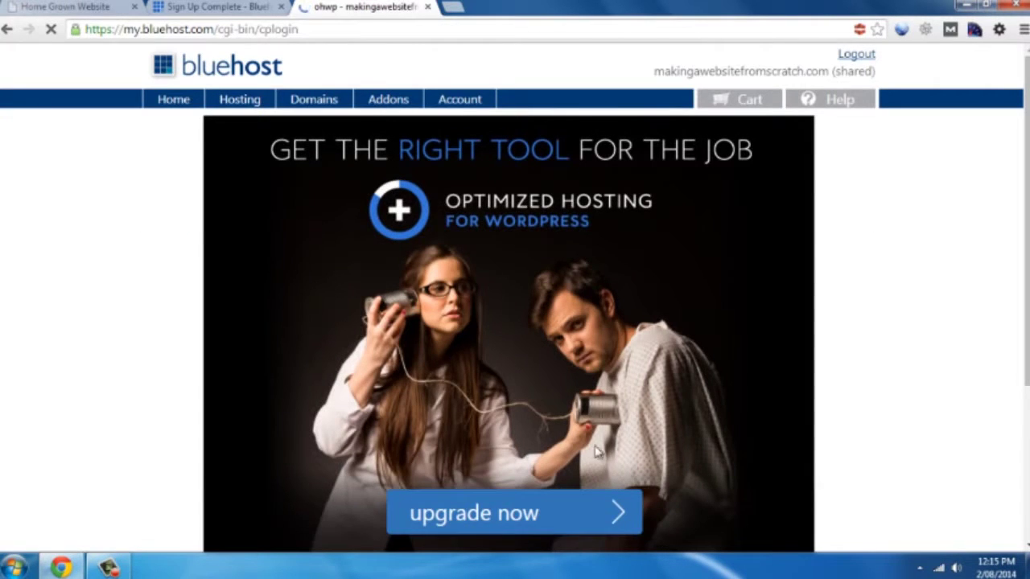
Decline the WordPress hosting upgrade offer and dismiss the welcome message
scroll(667, 498, "down", 1)
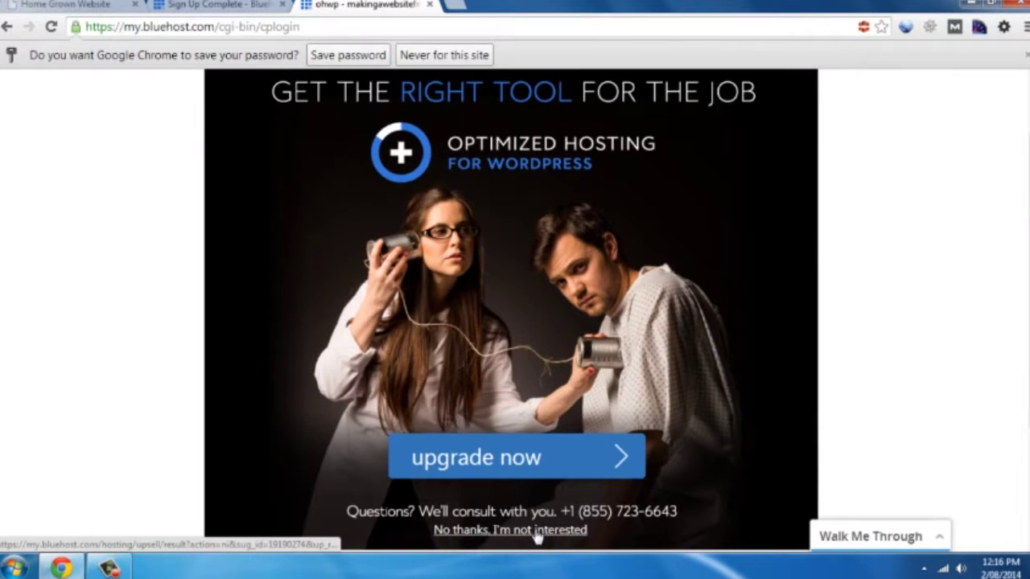
left_click(537, 531)
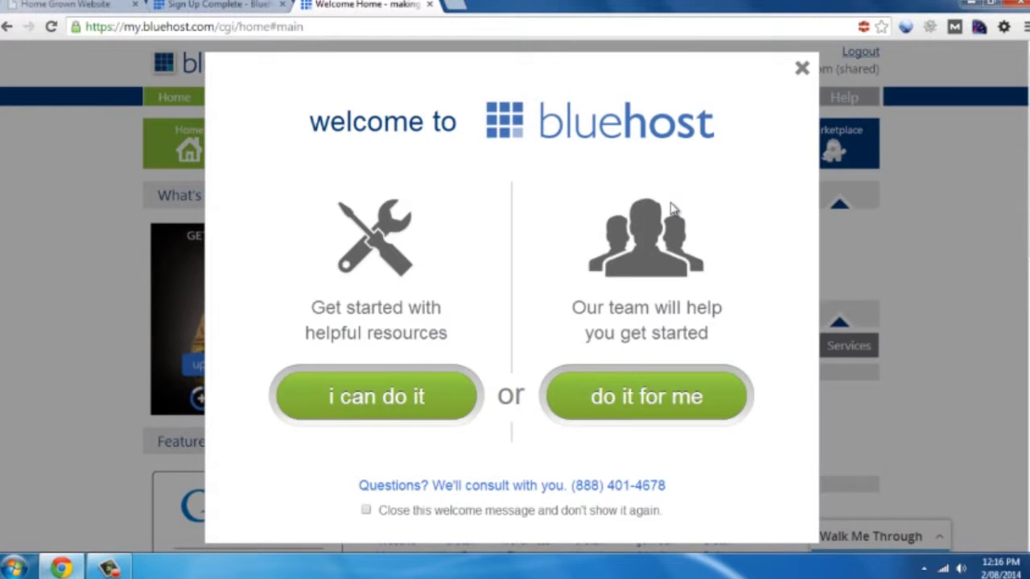
left_click(801, 74)
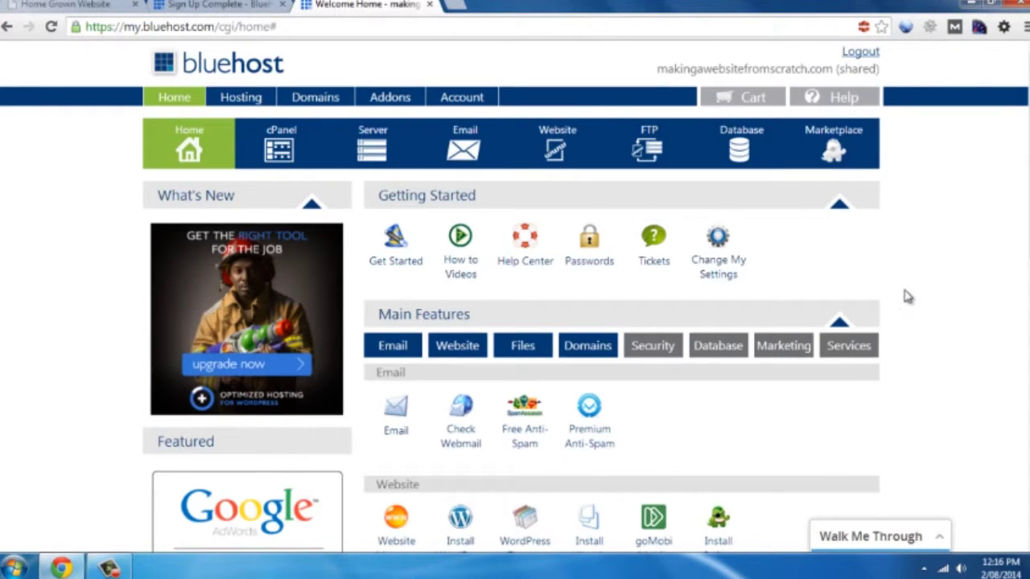
Start a new WordPress install and run Check Domain on makingawebsitefromscratch.com
scroll(954, 271, "down", 1)
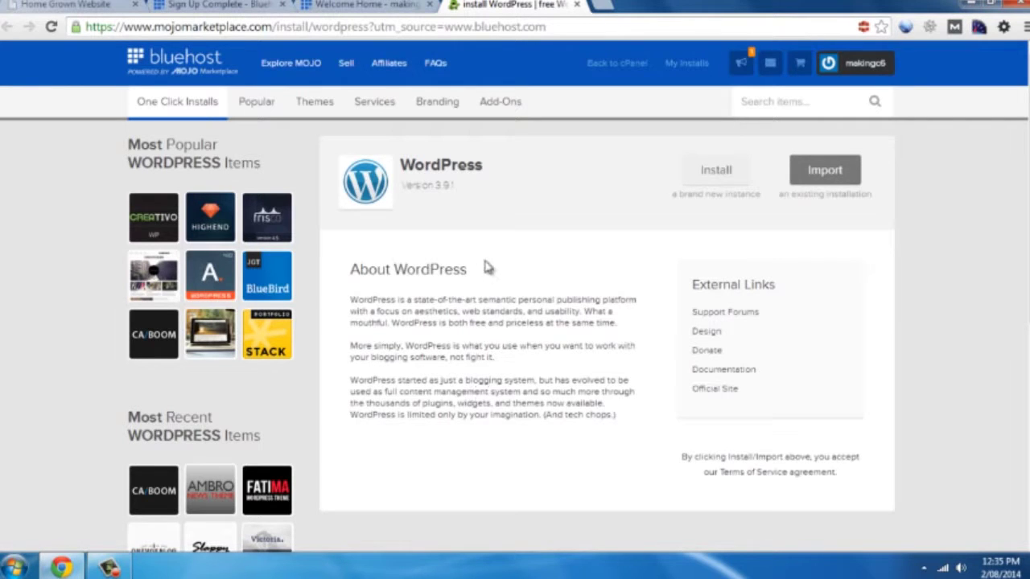
left_click(716, 173)
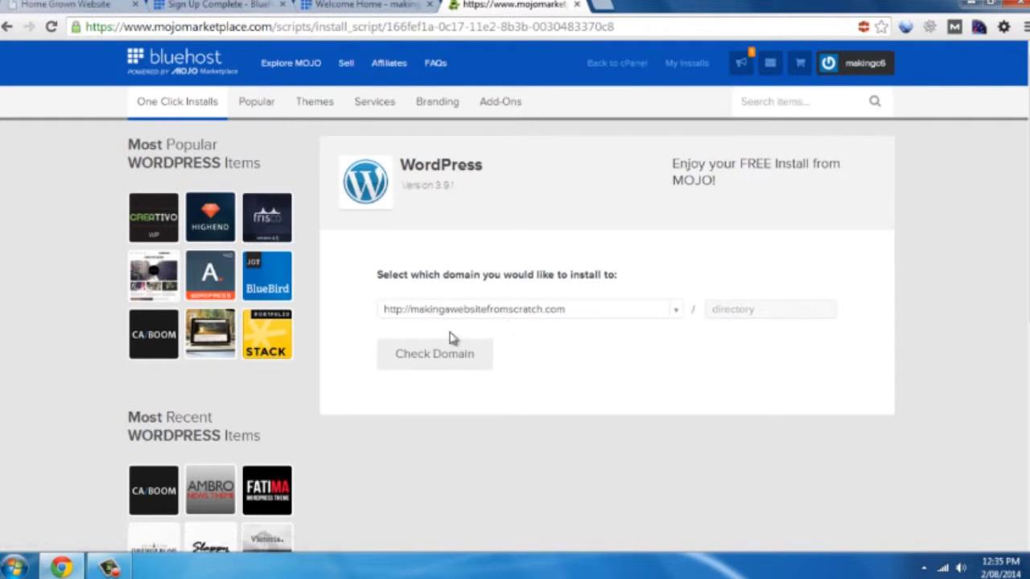
left_click(424, 360)
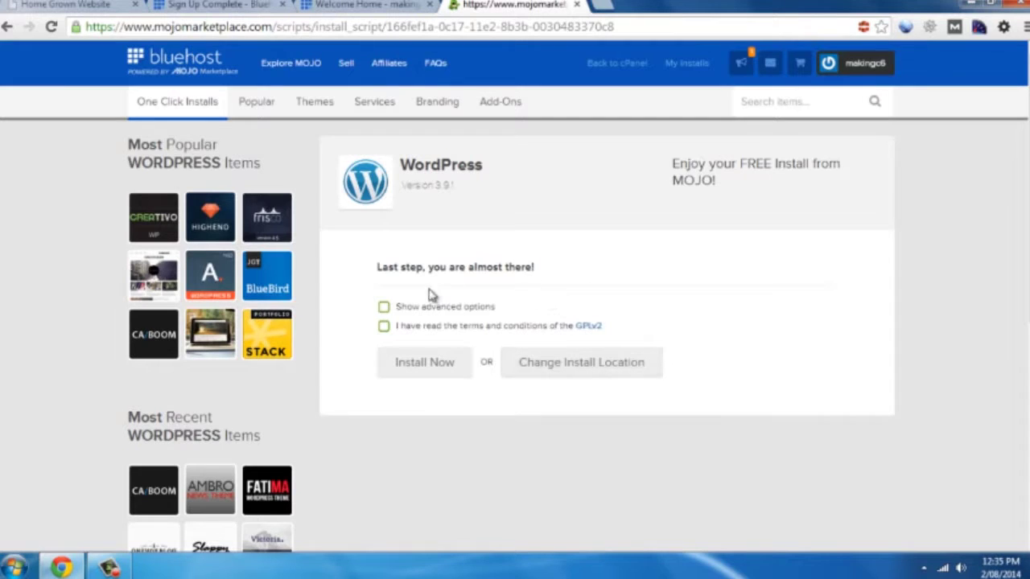
Accept the GPLv2 terms and show the advanced options
left_click(383, 326)
left_click(385, 308)
scroll(708, 355, "down", 1)
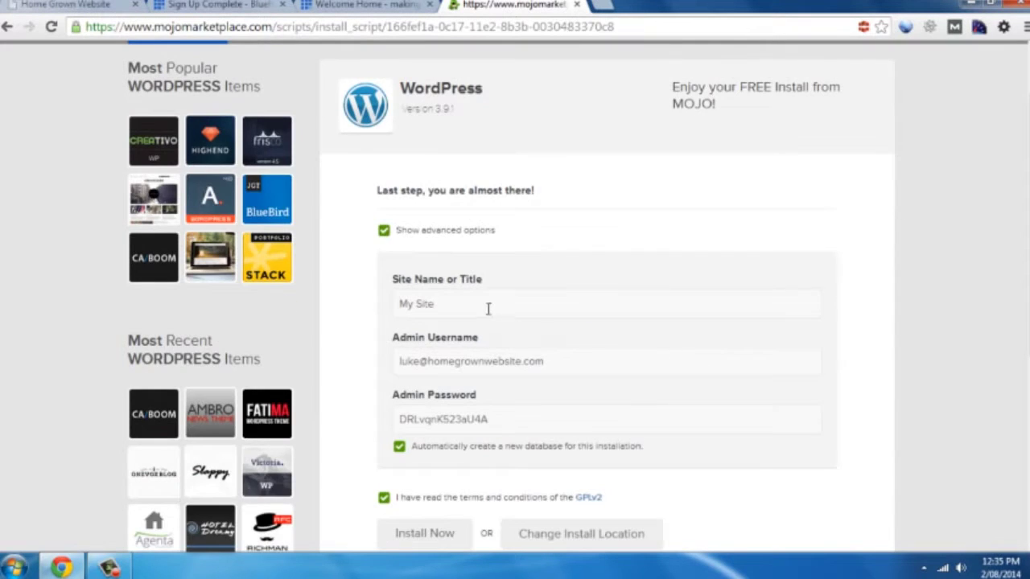
Replace the admin username and password with custom ones and start the installation
left_click_drag(544, 361, 340, 357)
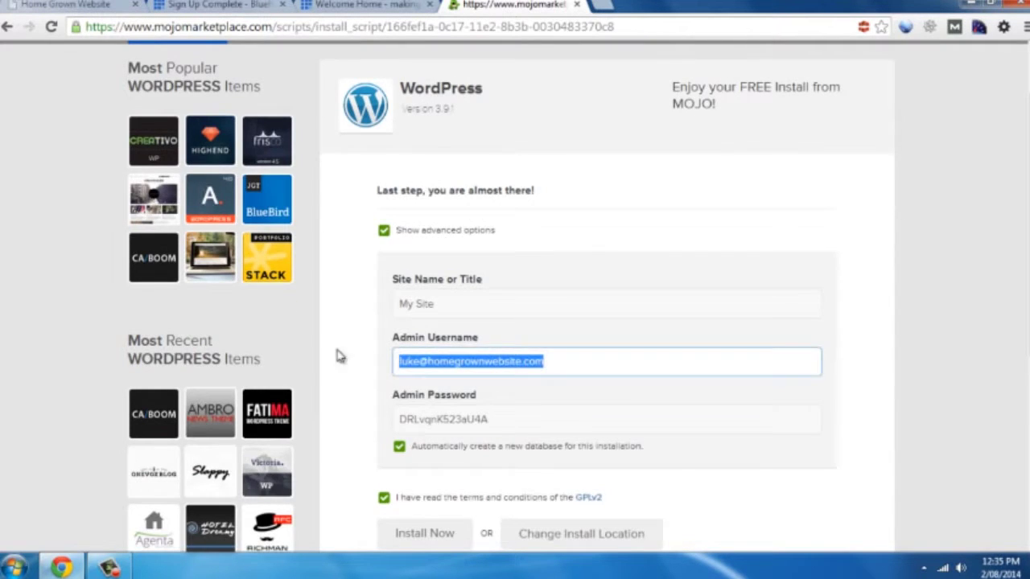
type("admin")
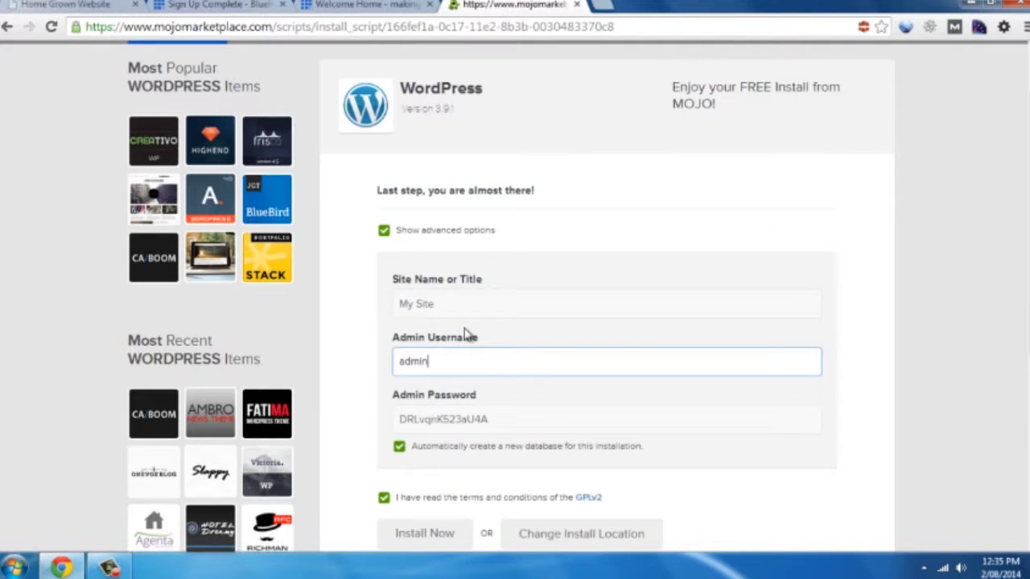
key("Tab")
type("pa")
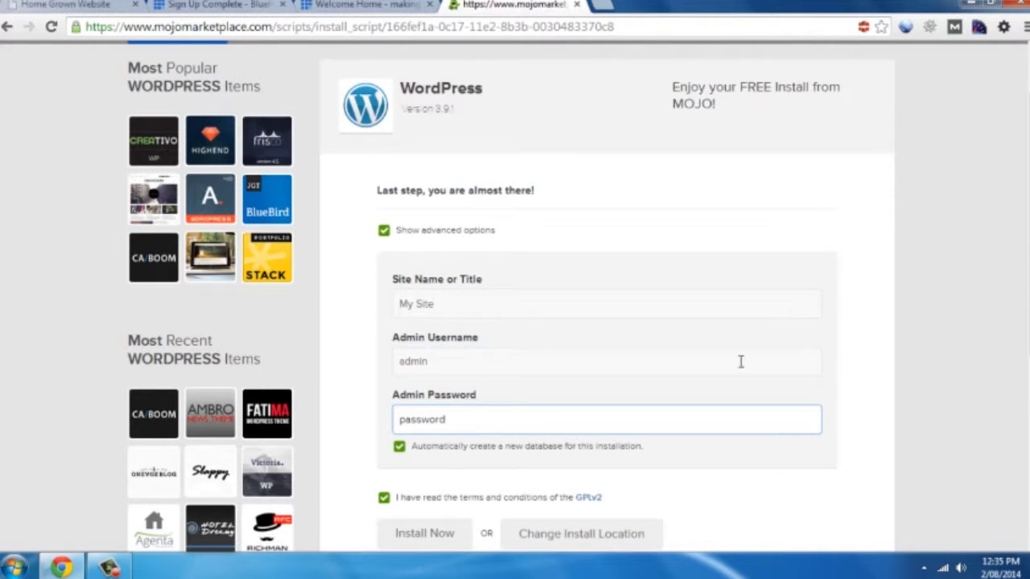
left_click(895, 410)
scroll(888, 402, "down", 2)
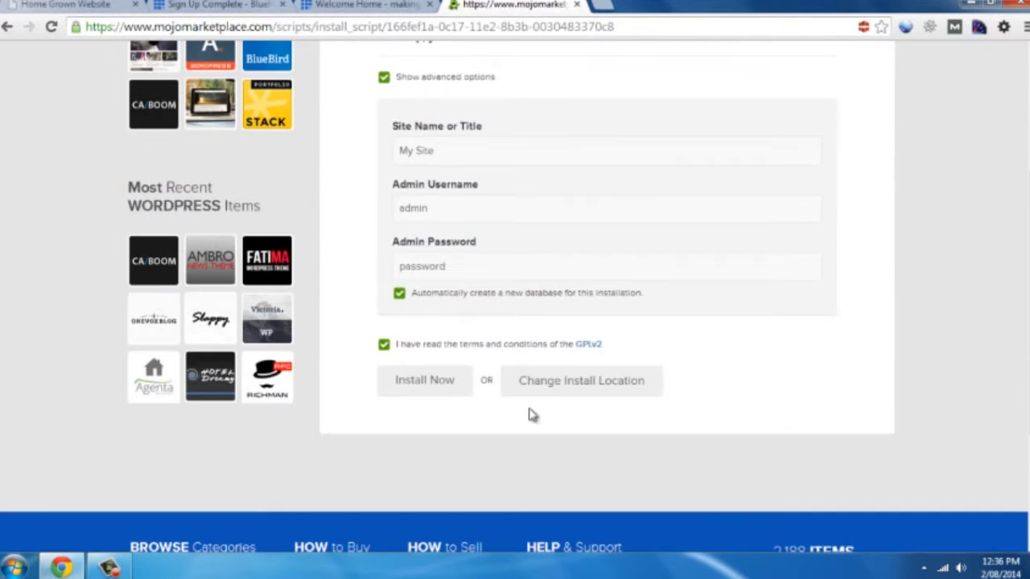
left_click(420, 384)
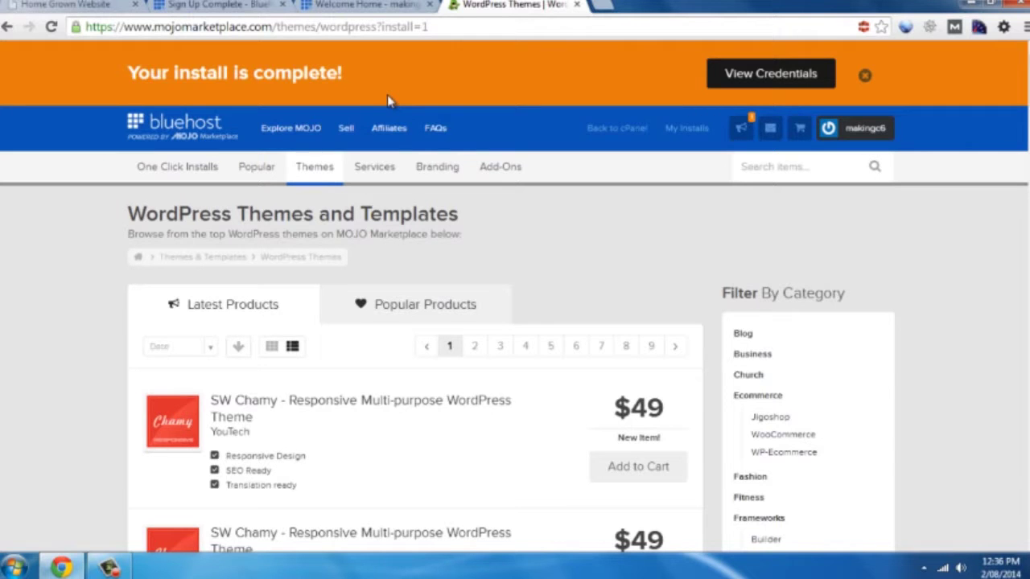
Dismiss the install notice, go to the site's /wp-admin page, and log in as admin
left_click(865, 75)
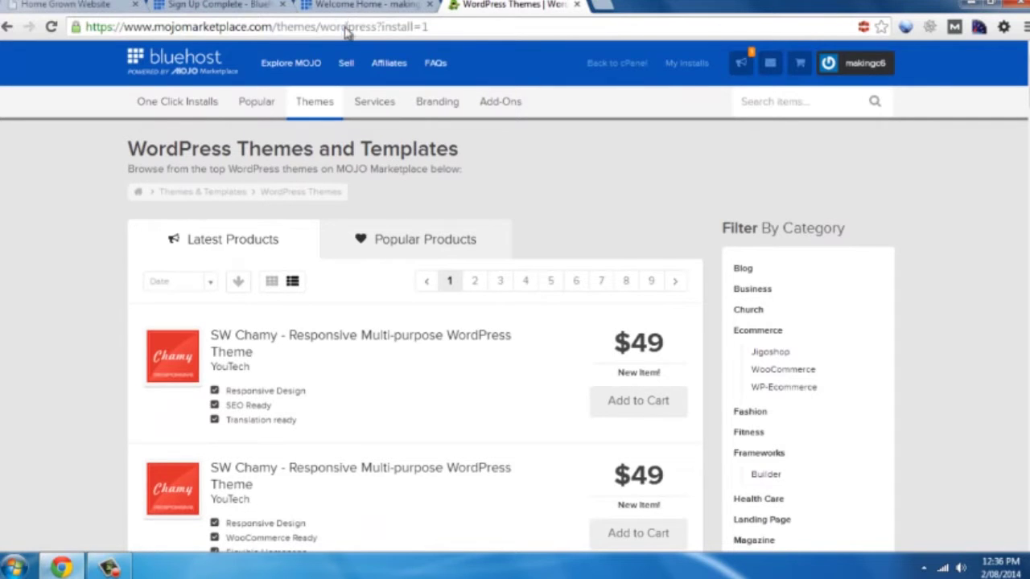
left_click(346, 28)
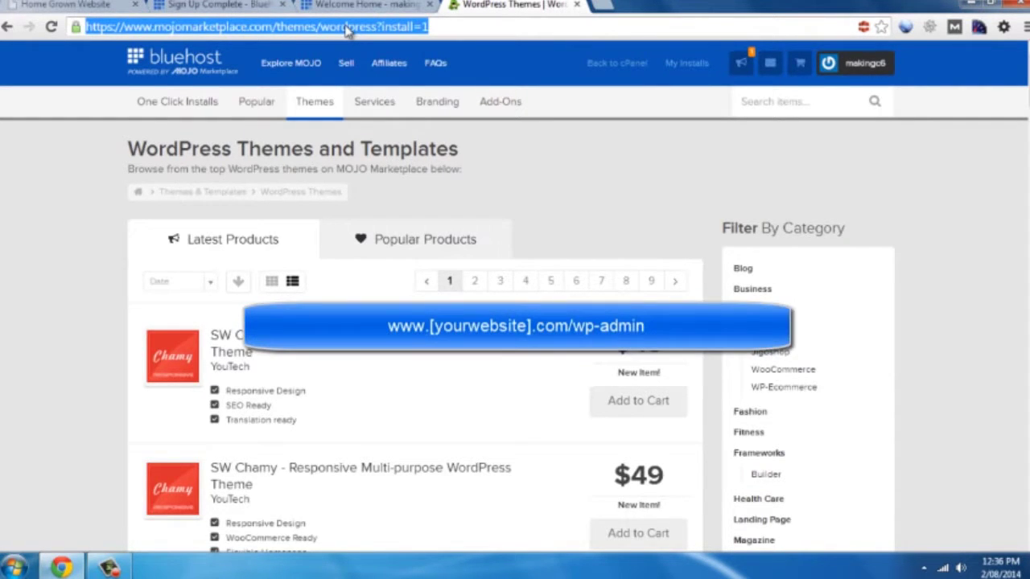
type("making")
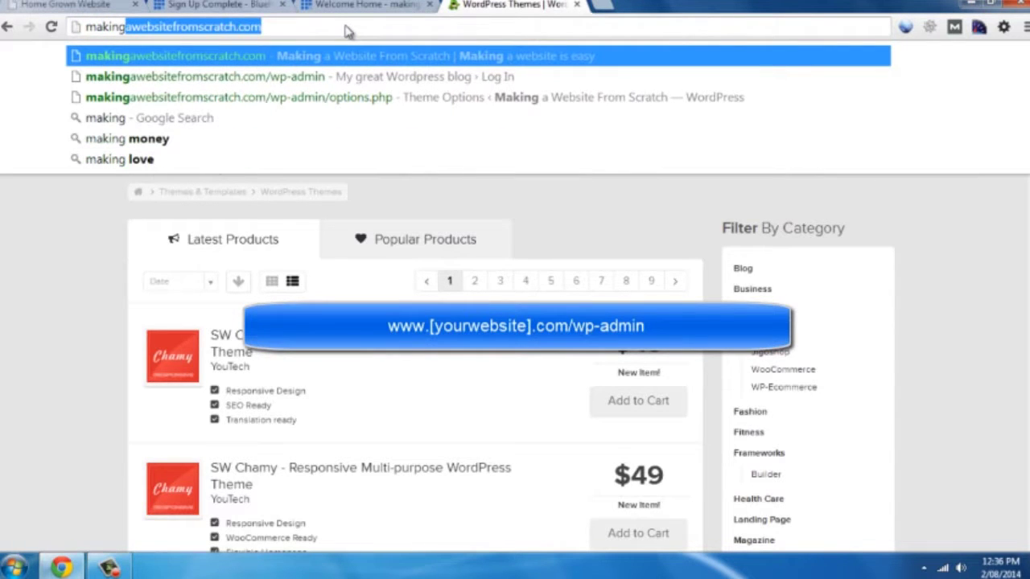
left_click(346, 77)
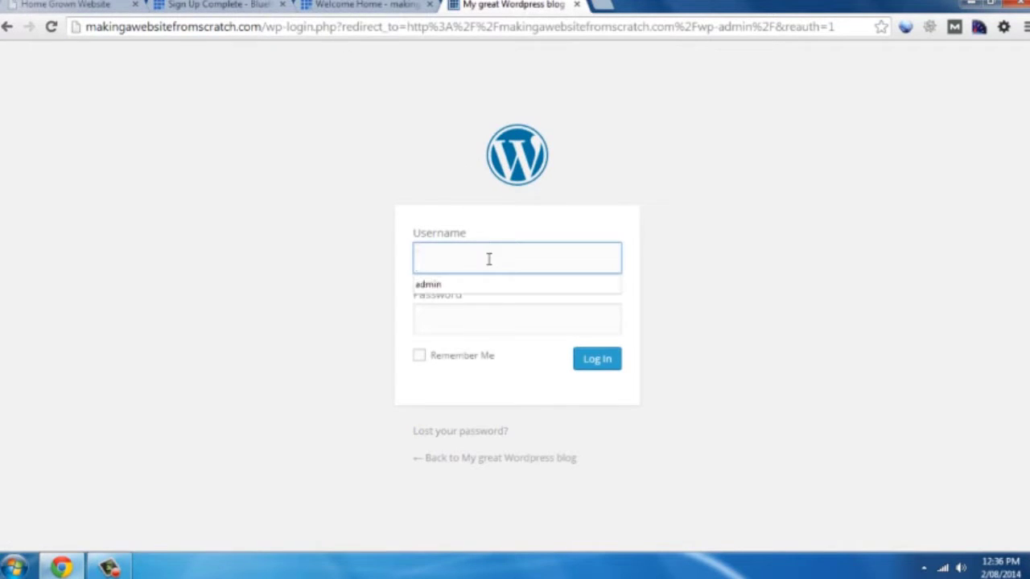
left_click(491, 285)
left_click(498, 322)
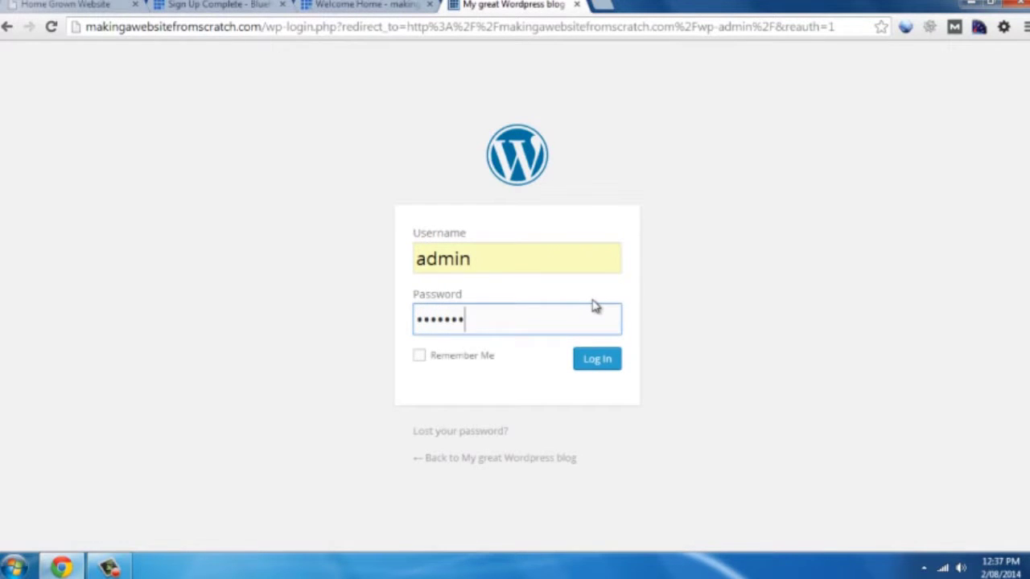
left_click(595, 362)
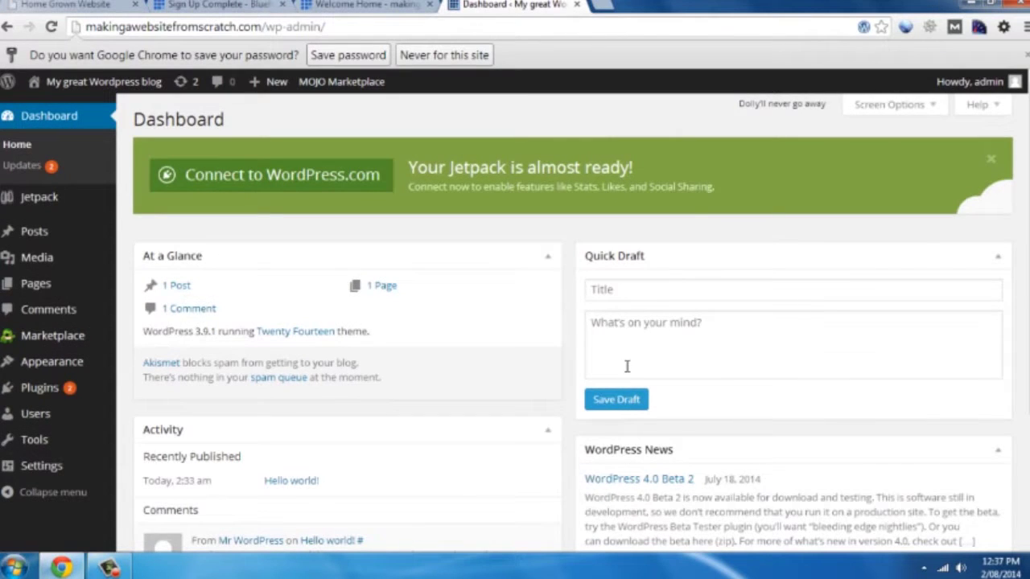
Dismiss the Jetpack prompt and open Visit Site in a new browser tab
left_click(992, 162)
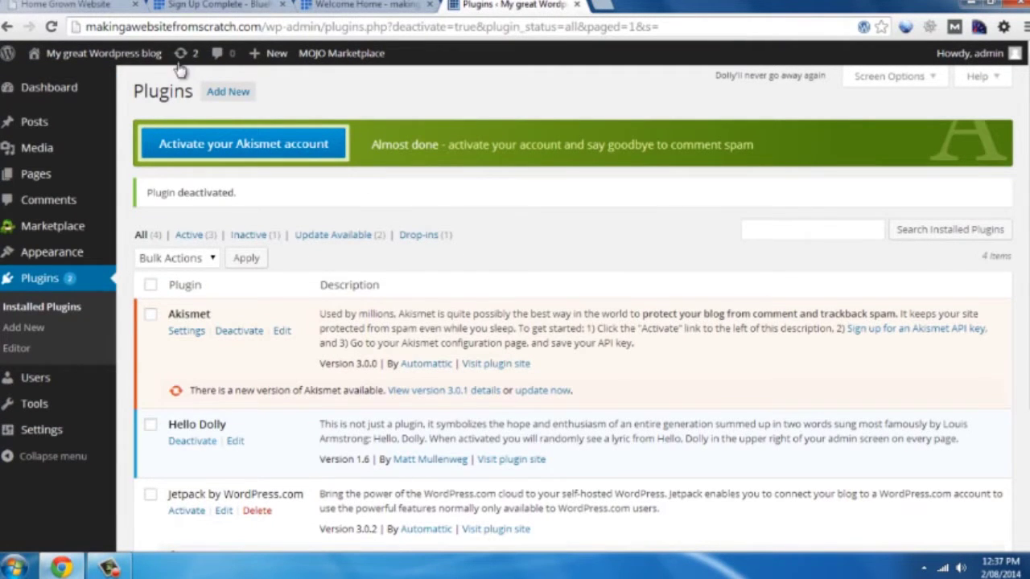
mouse_move(32, 55)
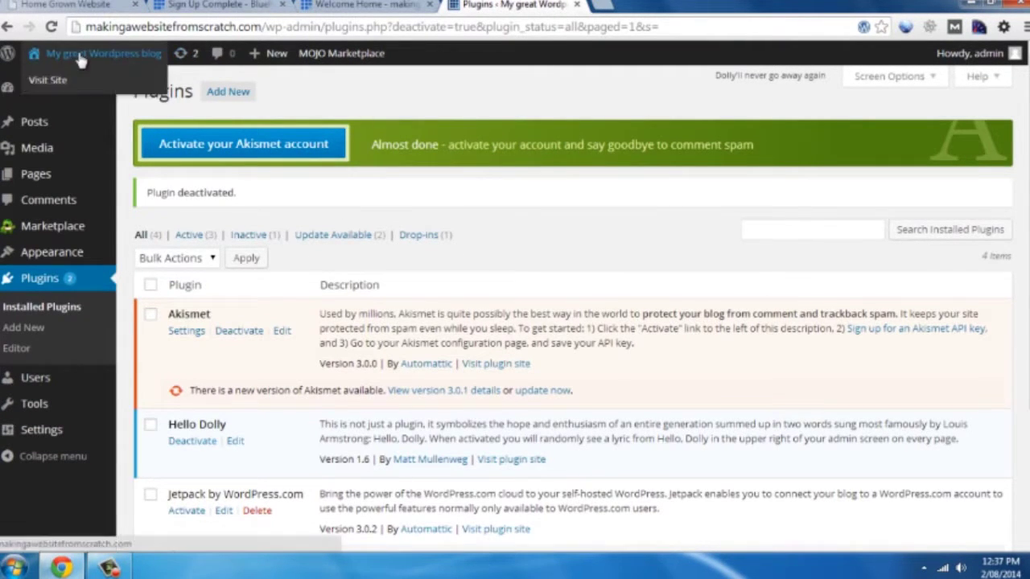
right_click(59, 87)
left_click(70, 90)
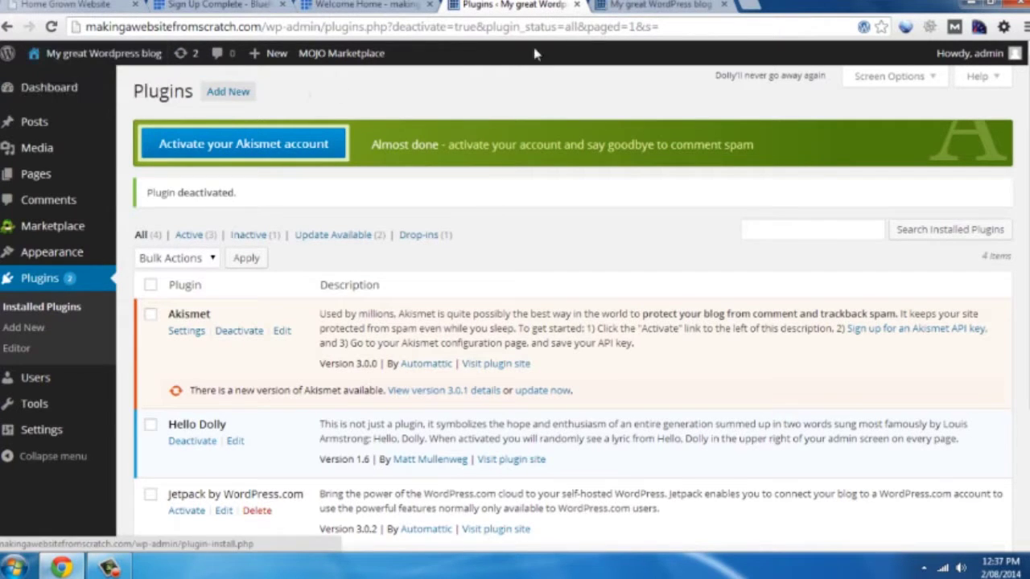
left_click(656, 6)
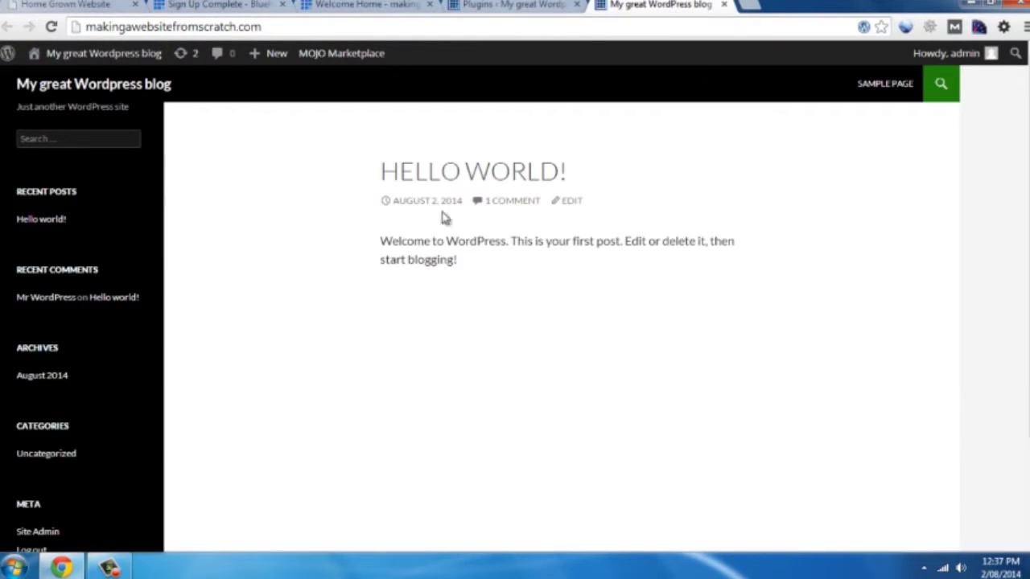
left_click(507, 5)
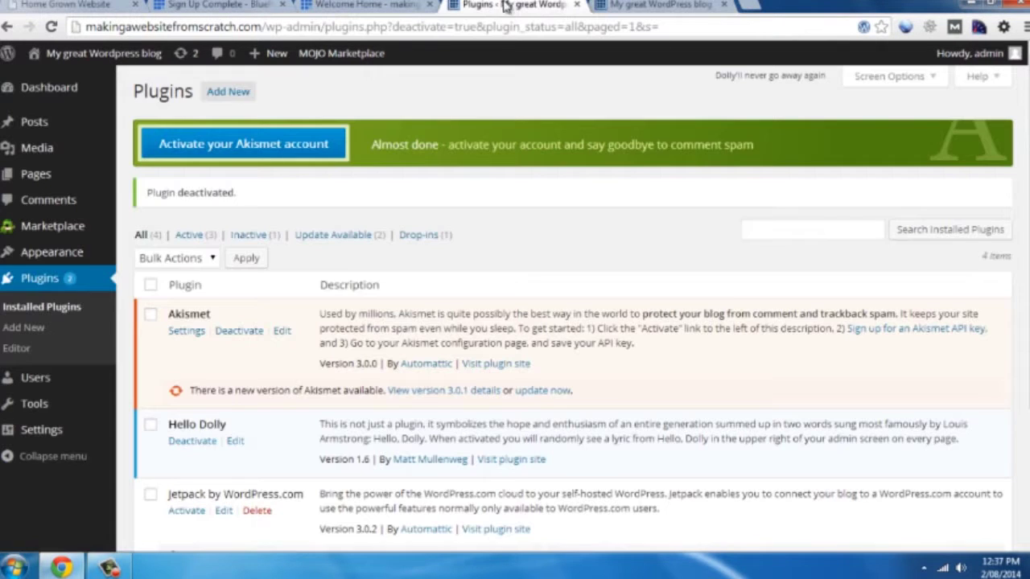
mouse_move(56, 432)
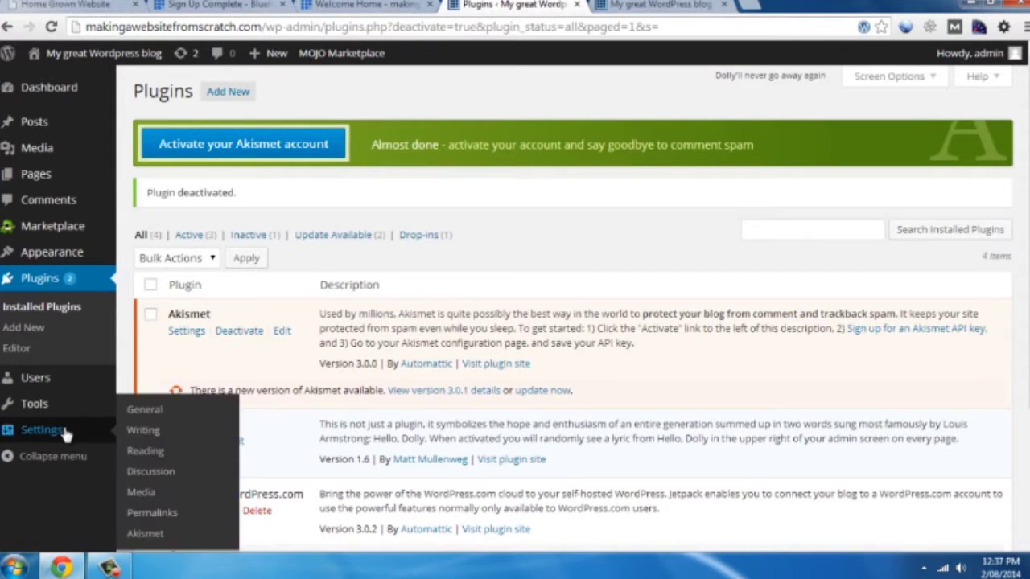
Untick 'Allow people to post comments on new articles' in Discussion Settings and save
left_click(161, 477)
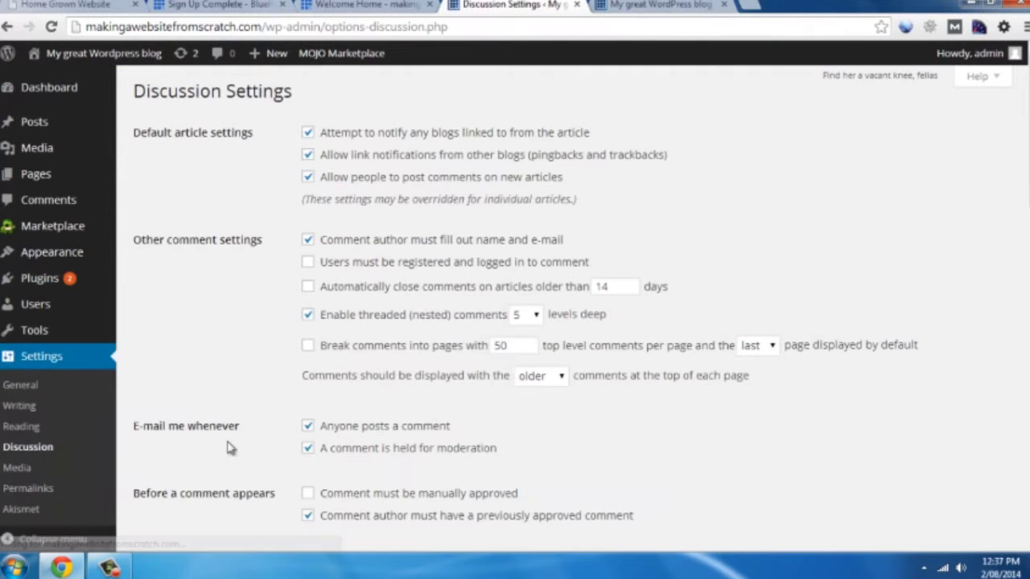
left_click(308, 178)
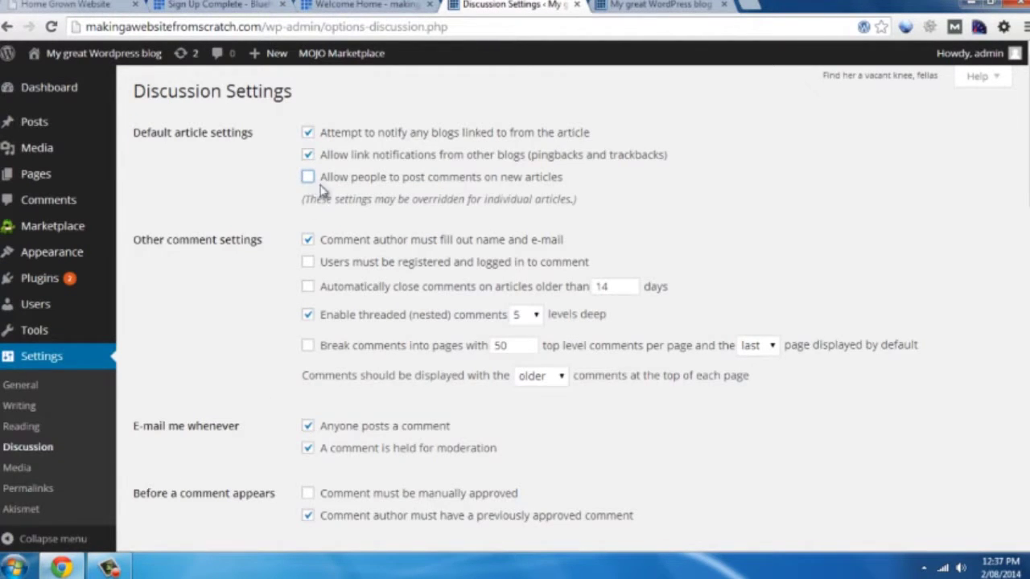
scroll(999, 219, "down", 15)
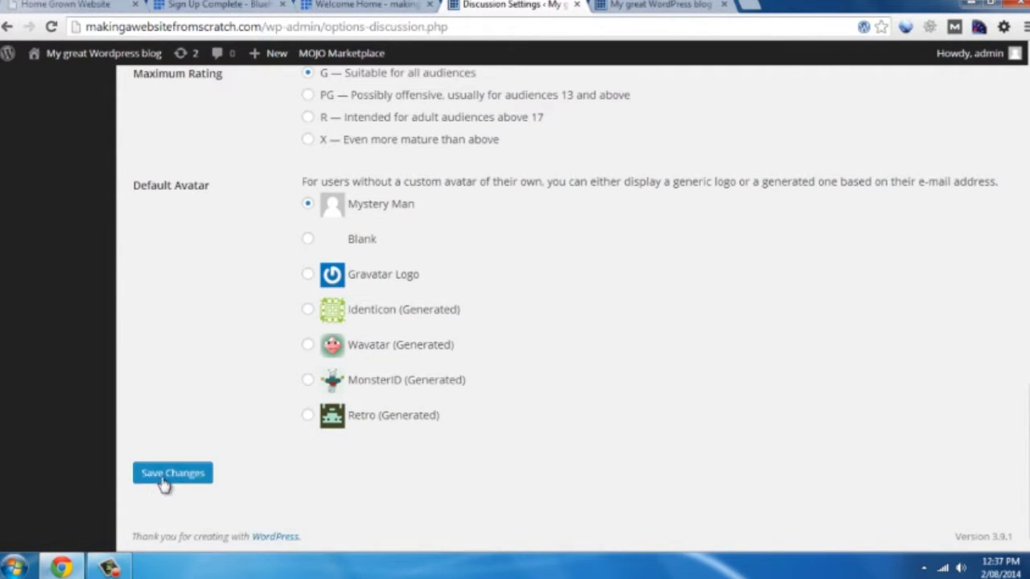
left_click(171, 477)
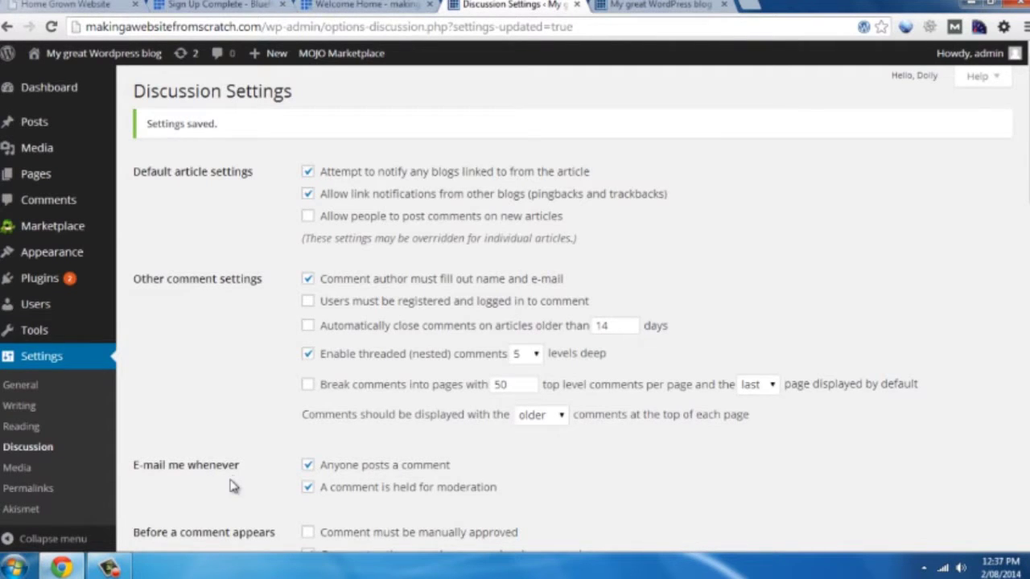
Switch the permalink structure to Post name (/%postname%/) and save the change
left_click(26, 499)
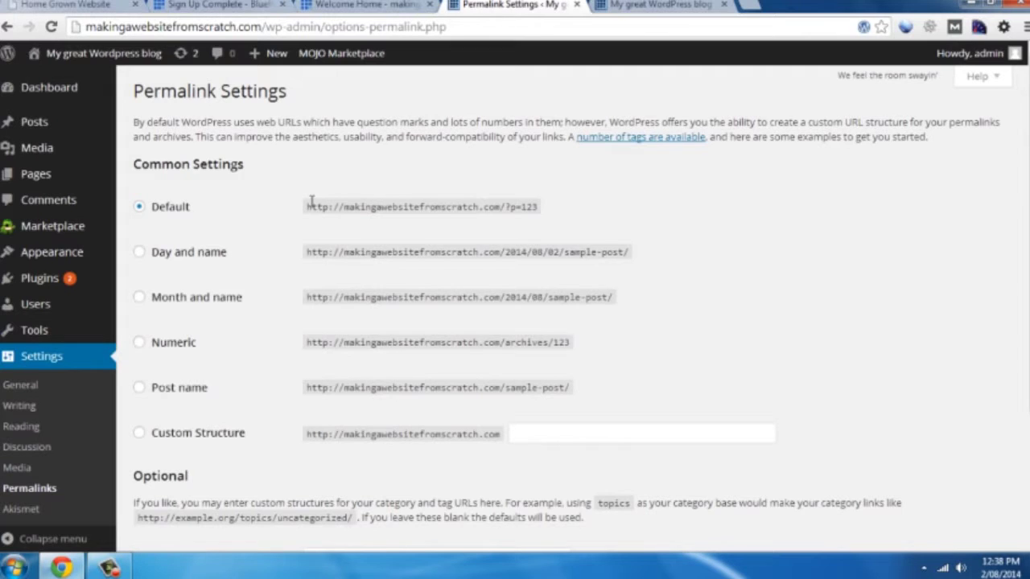
left_click_drag(541, 209, 366, 208)
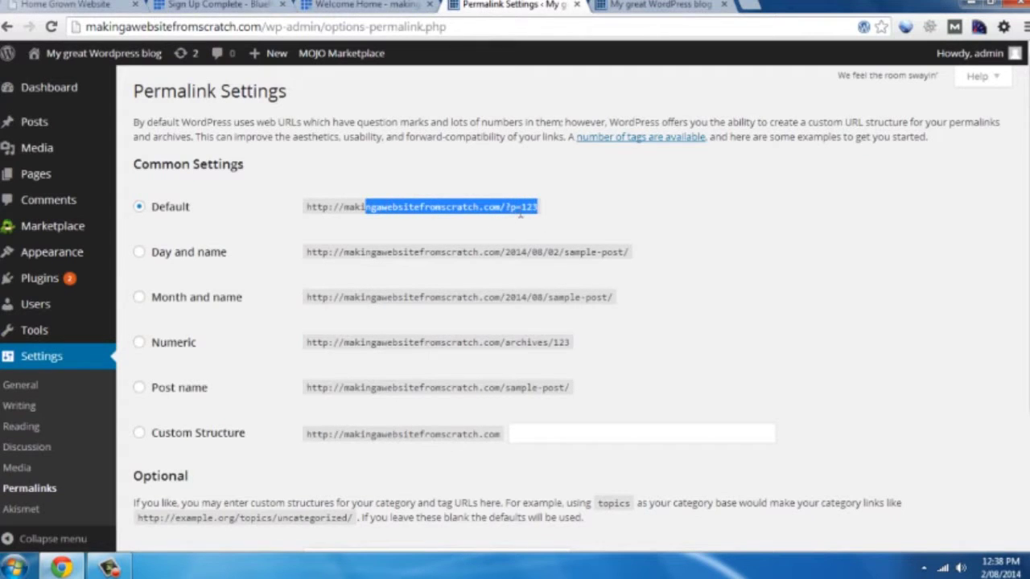
left_click(599, 218)
left_click(140, 388)
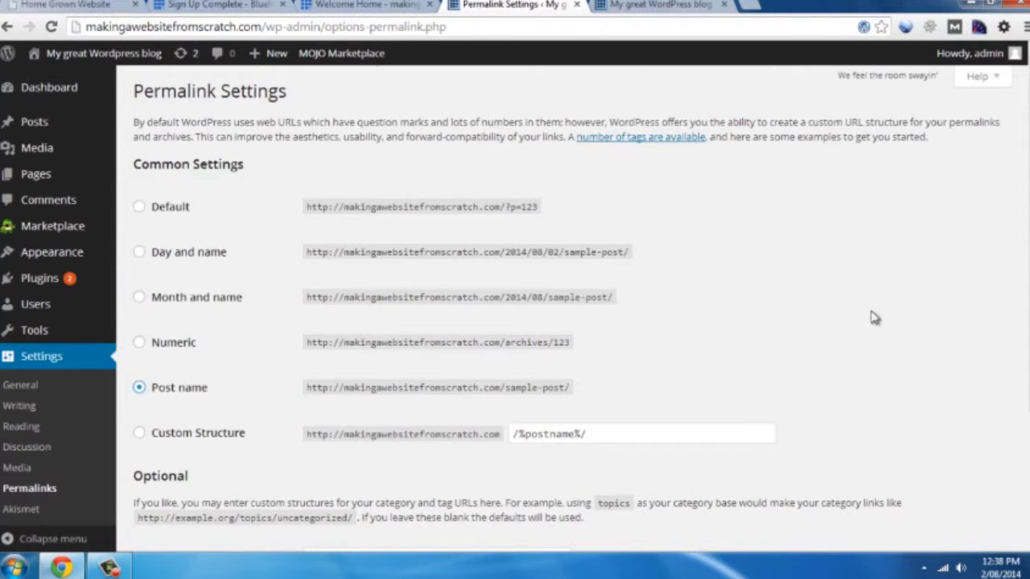
scroll(609, 435, "down", 3)
left_click(167, 479)
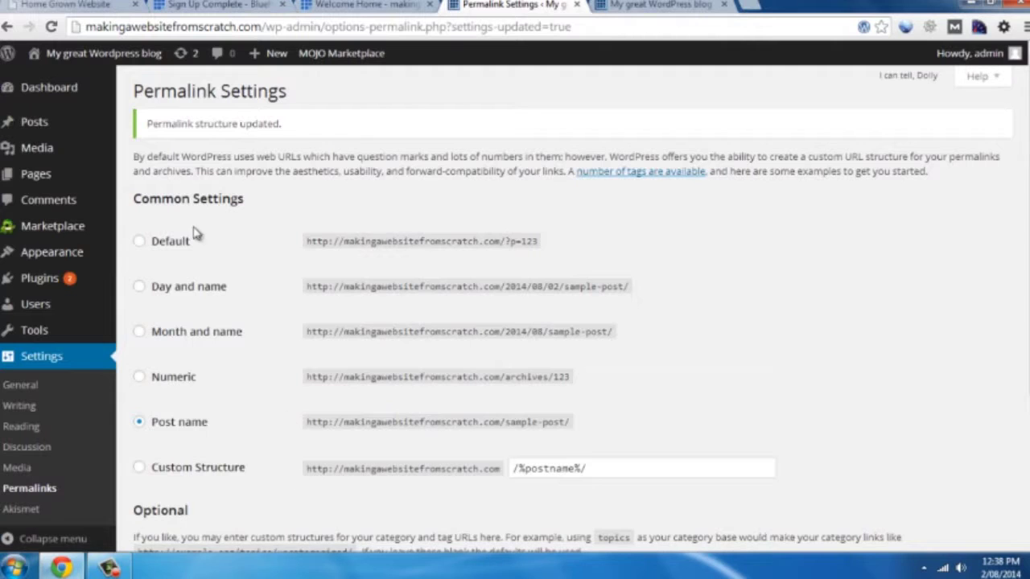
mouse_move(24, 183)
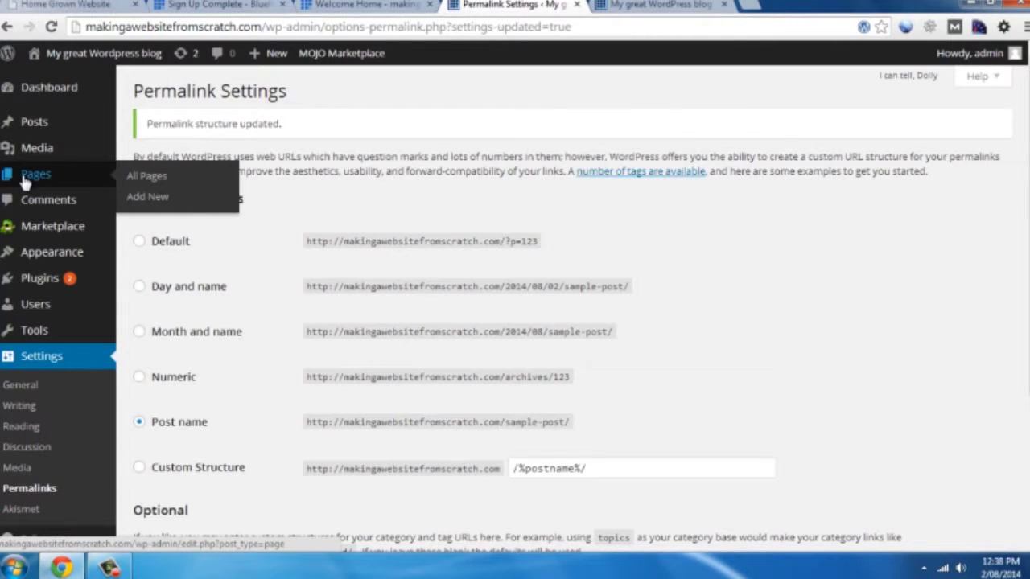
Trash the default Sample Page from the All Pages list
left_click(159, 178)
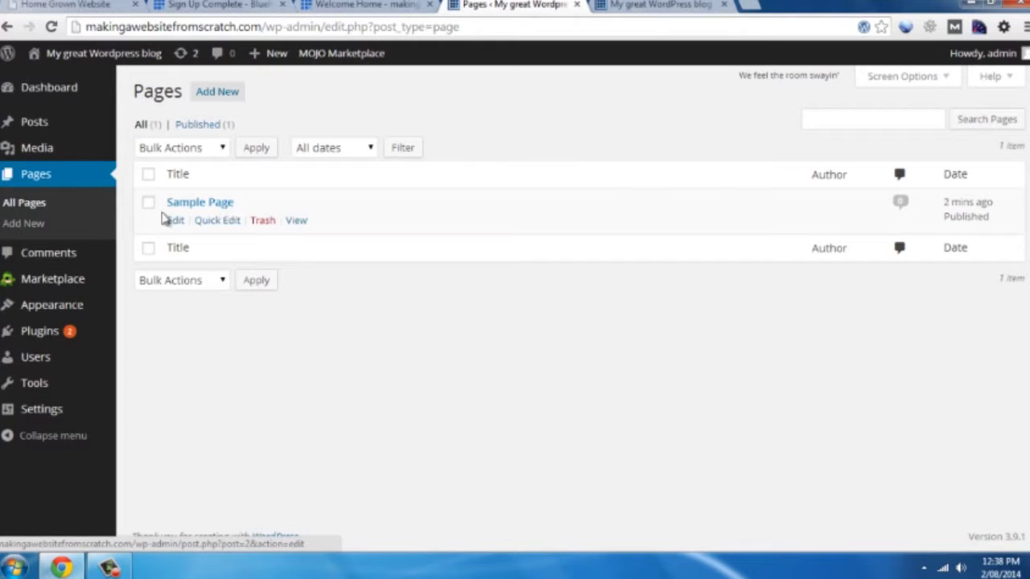
left_click(266, 224)
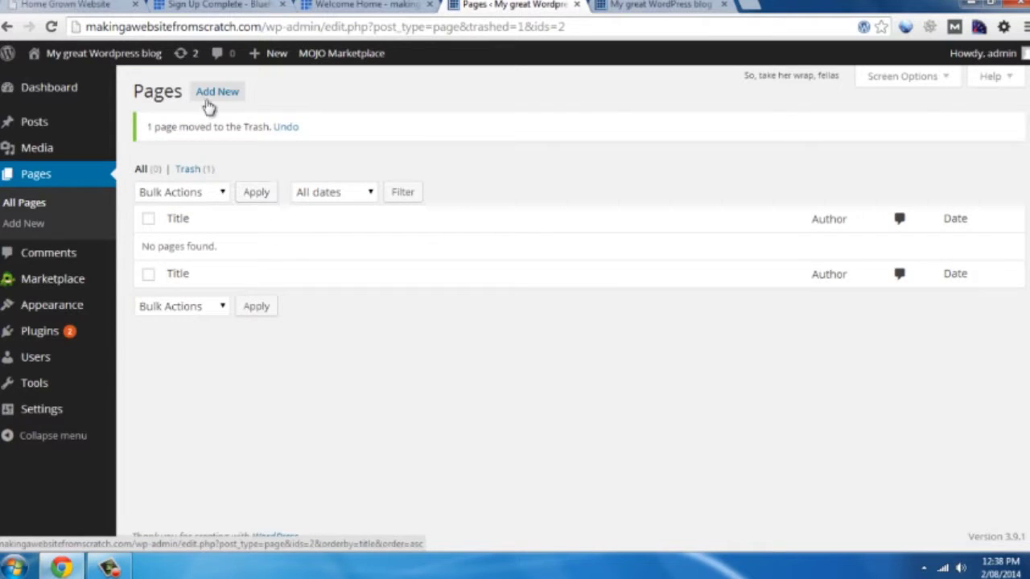
Create and publish the About Us and Services pages
left_click(207, 94)
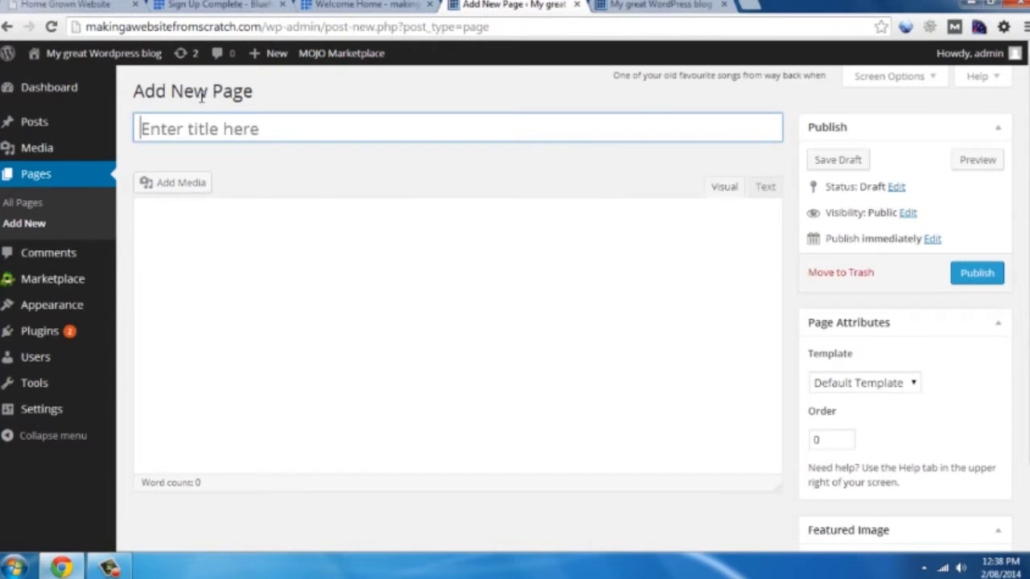
type("About ")
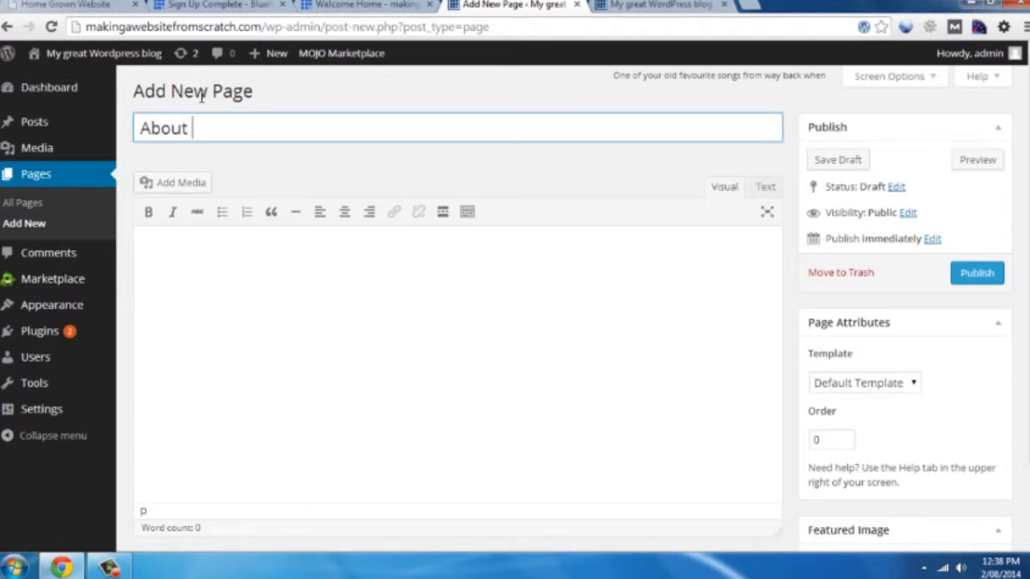
type("Us")
left_click(976, 275)
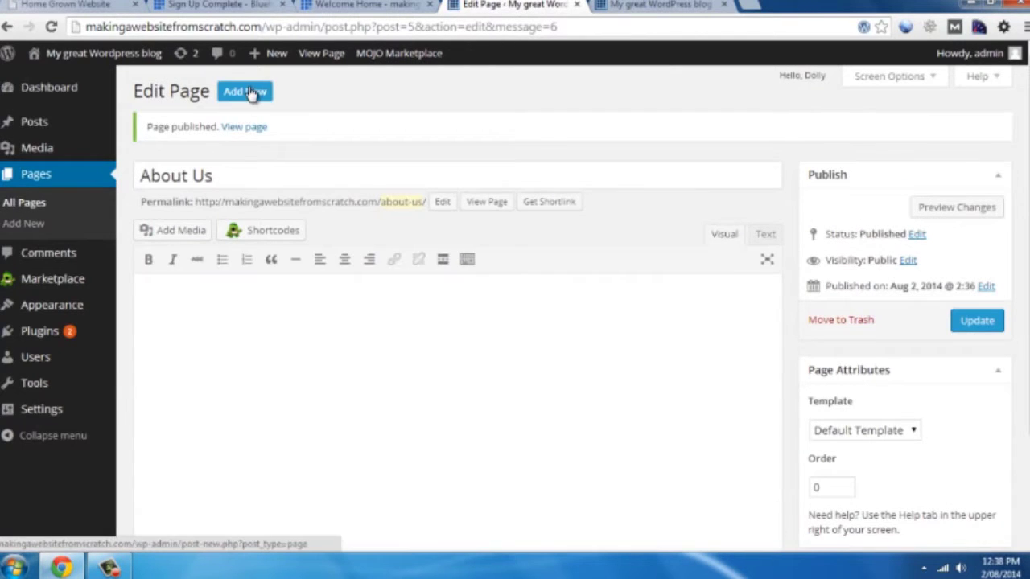
left_click(251, 93)
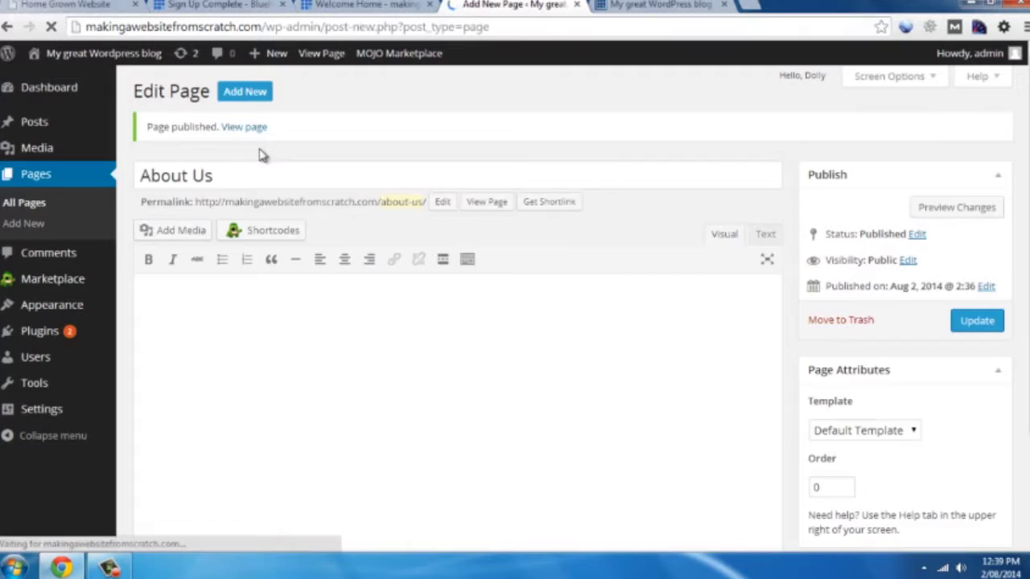
left_click(211, 126)
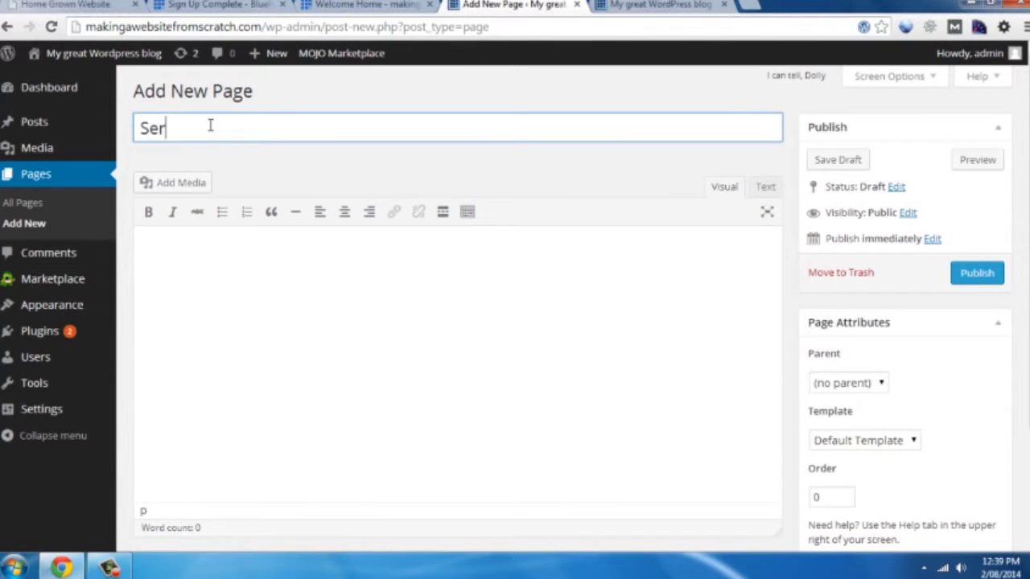
left_click(975, 274)
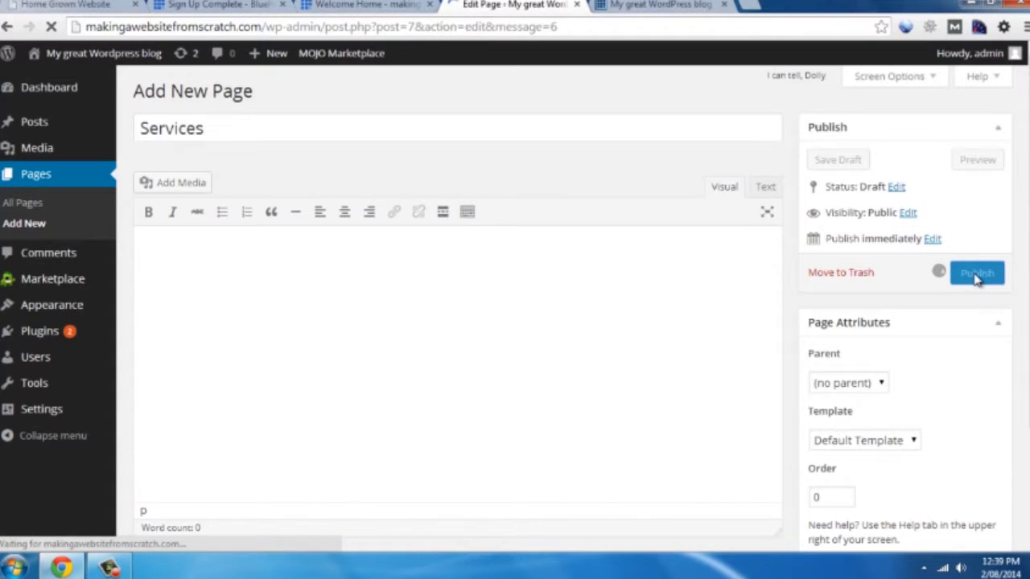
Publish a Contact Us page, then view the All Pages list
left_click(244, 93)
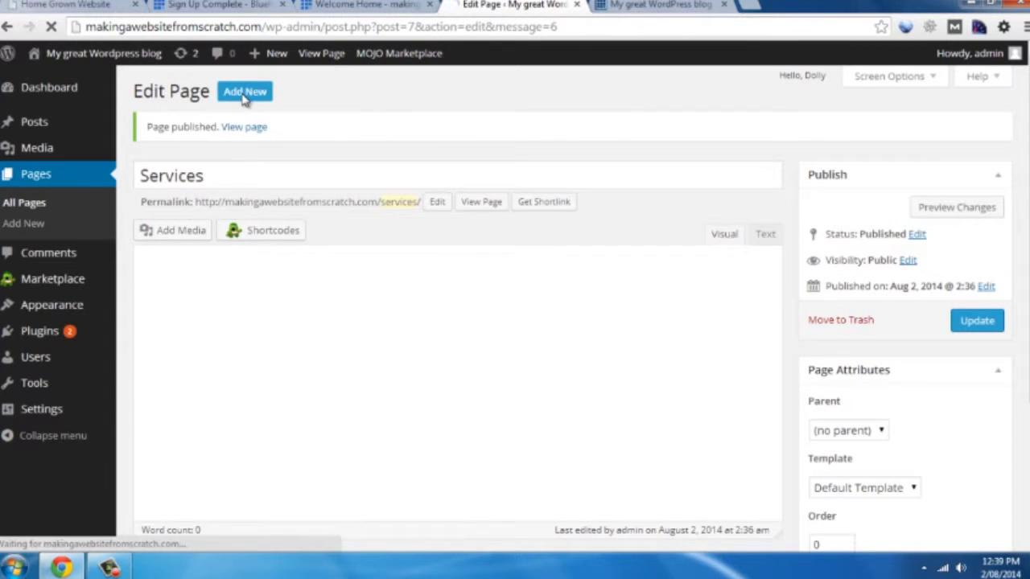
left_click(209, 122)
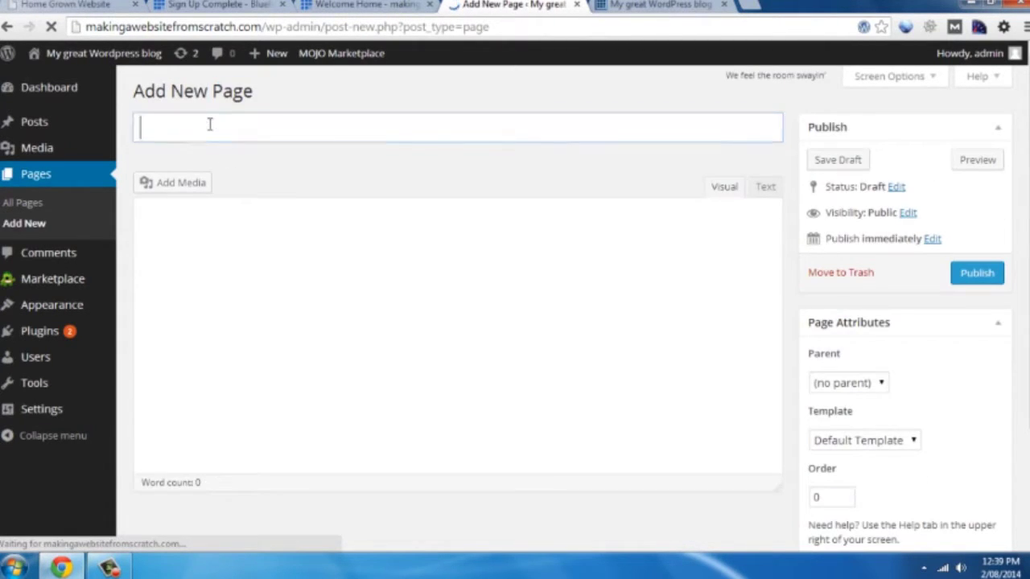
type("Contact Us")
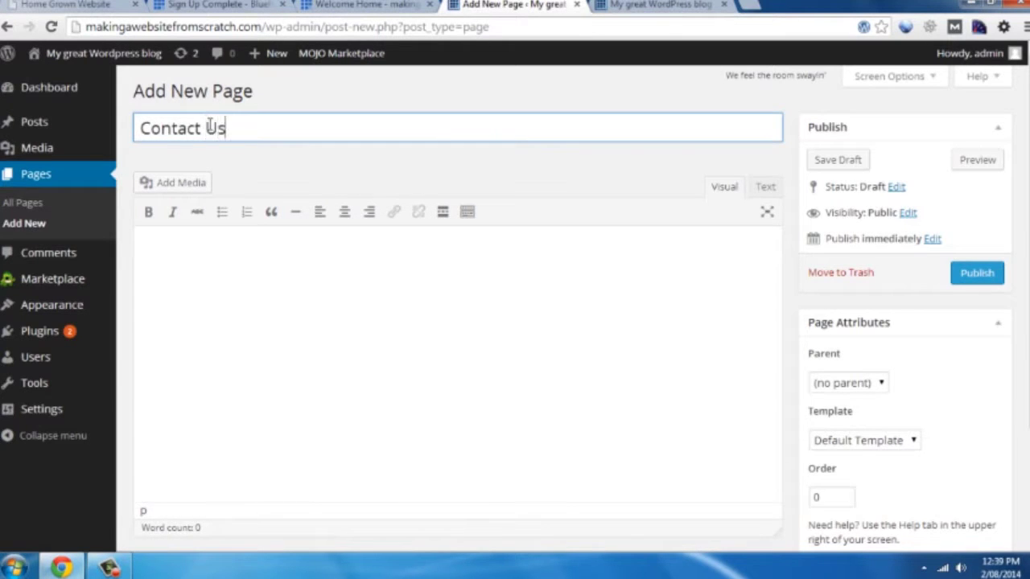
left_click(976, 275)
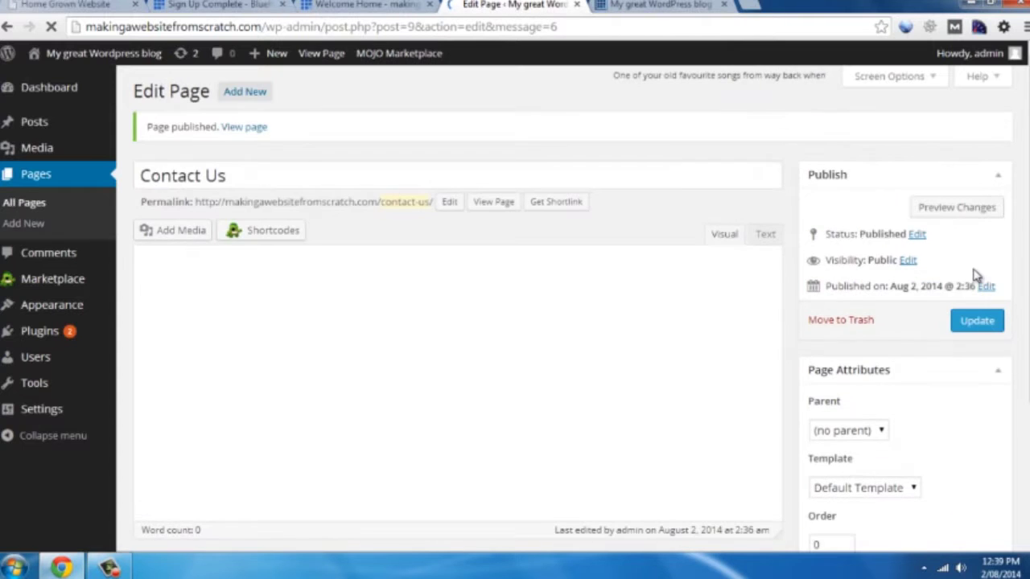
left_click(24, 204)
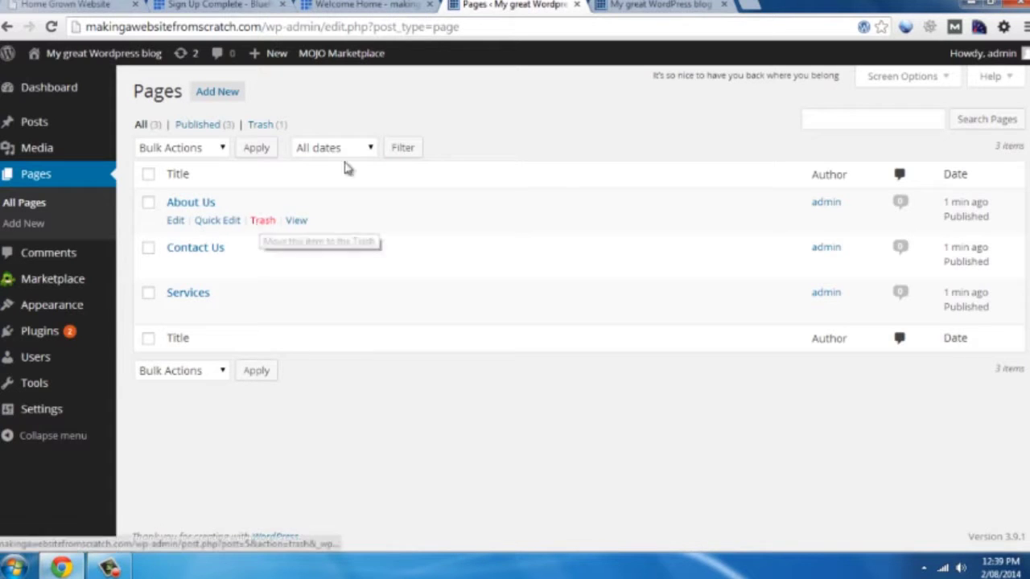
left_click(610, 5)
left_click(51, 27)
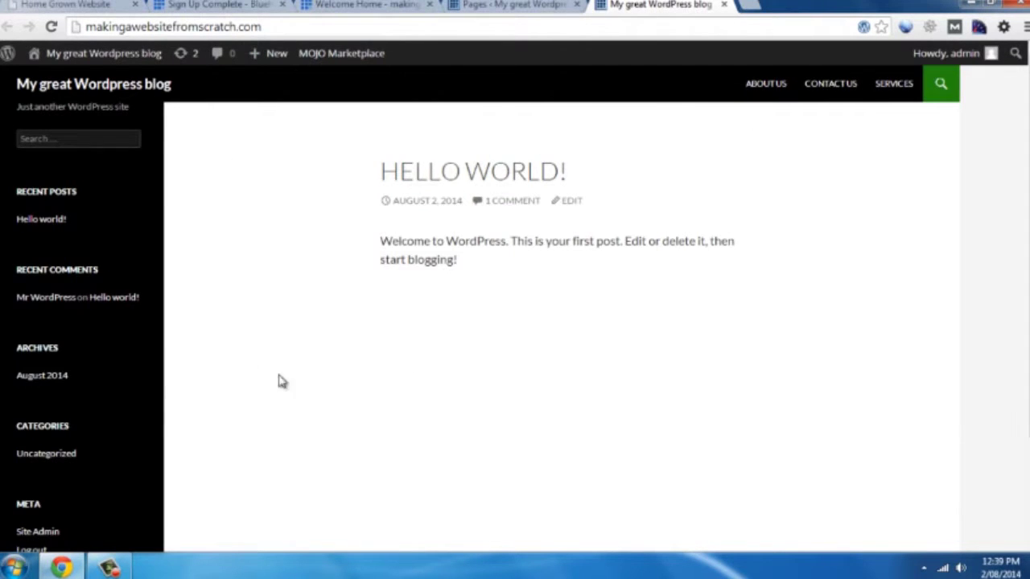
left_click(504, 6)
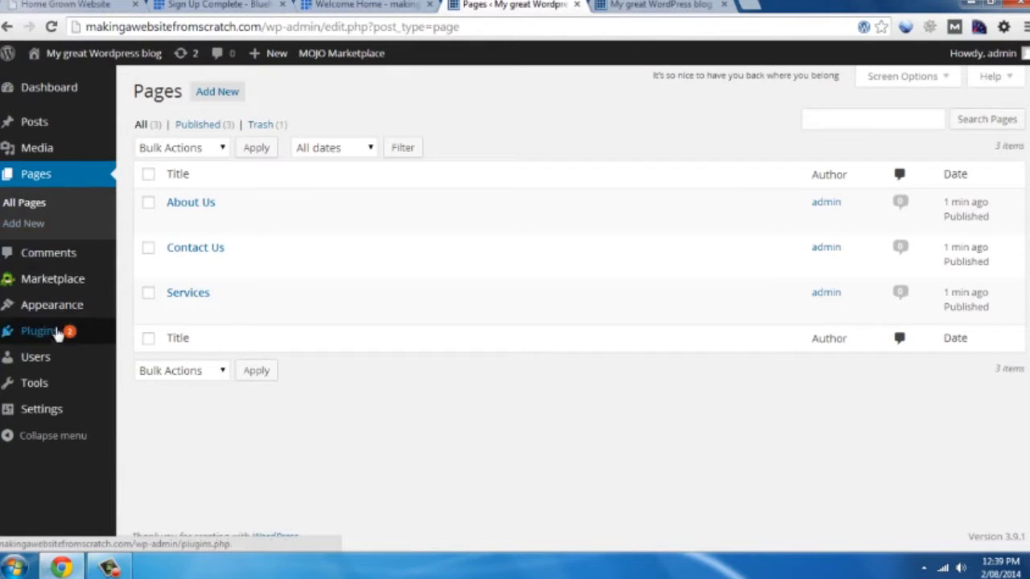
Search the theme directory for 'responsive' and install the Responsive theme
mouse_move(32, 310)
left_click(152, 311)
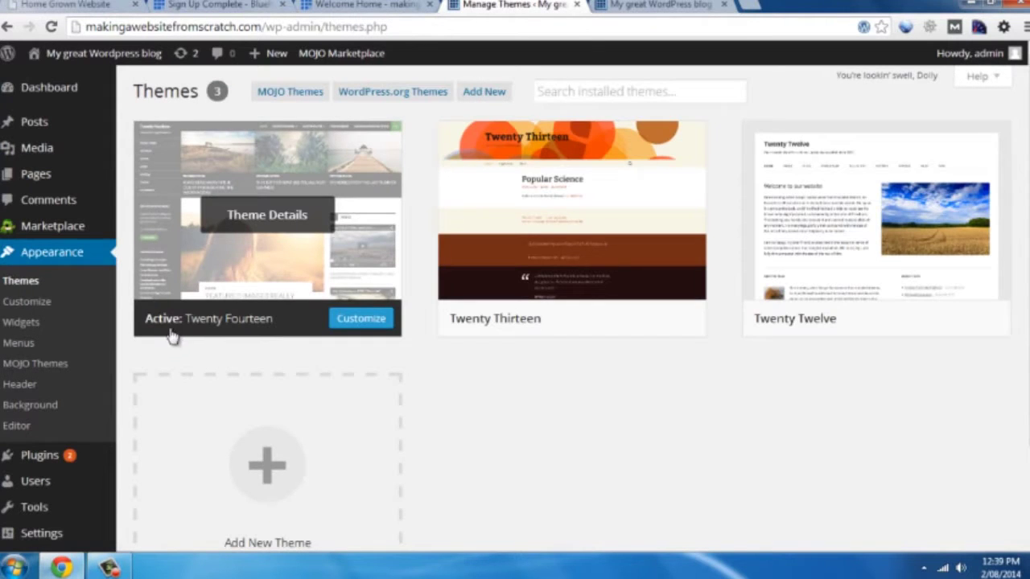
left_click(406, 95)
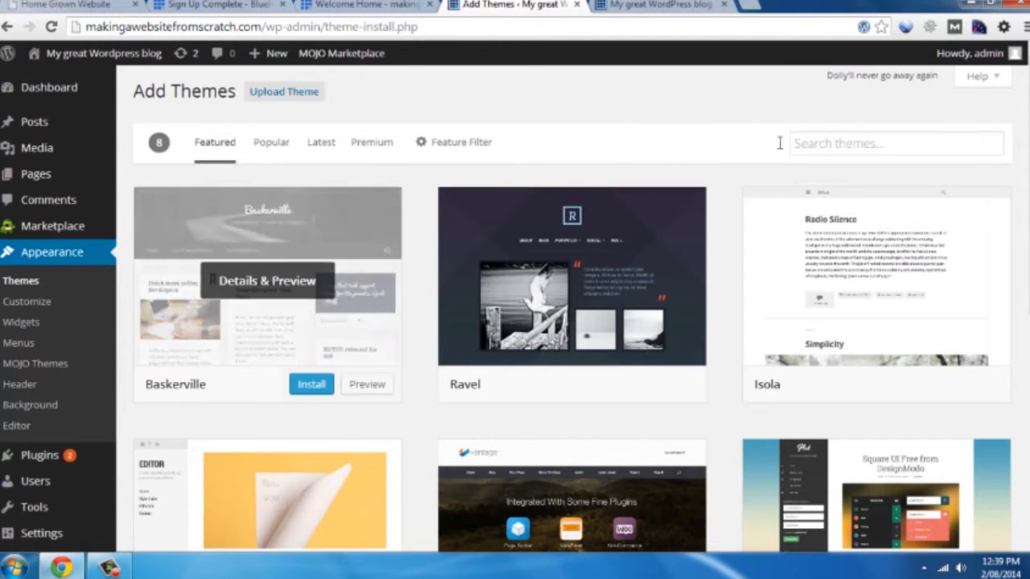
left_click(899, 141)
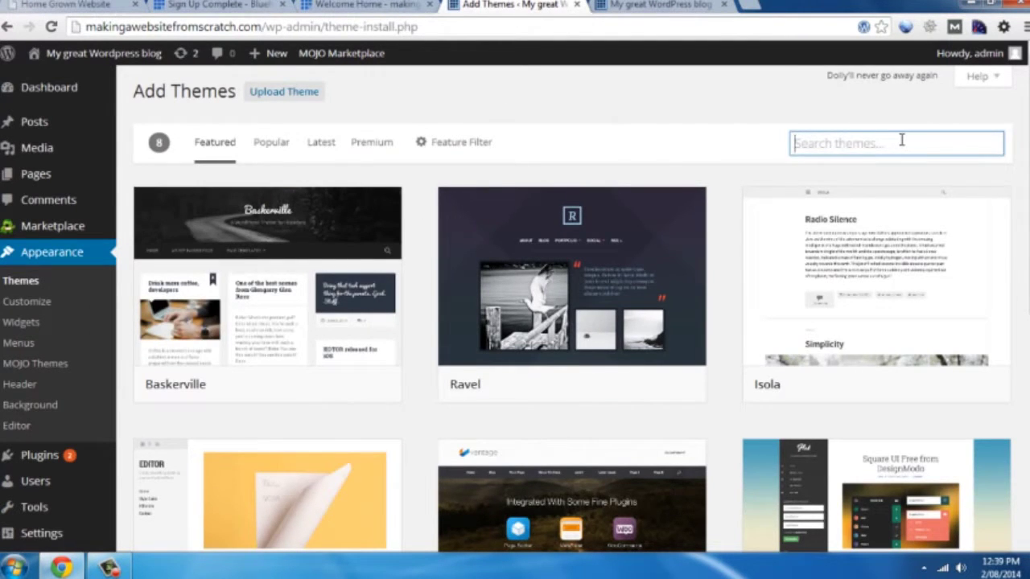
type("respo")
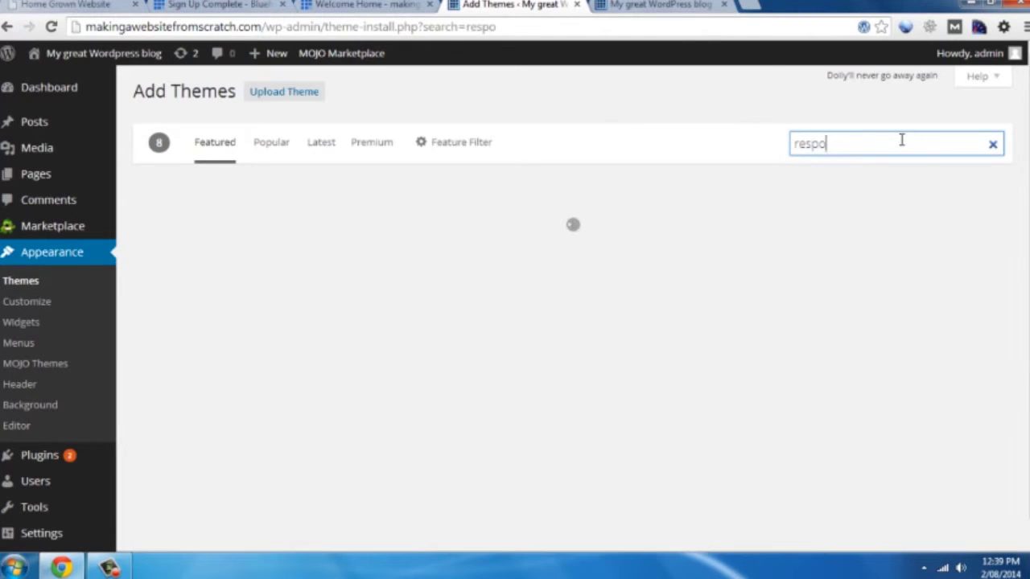
type("nsive")
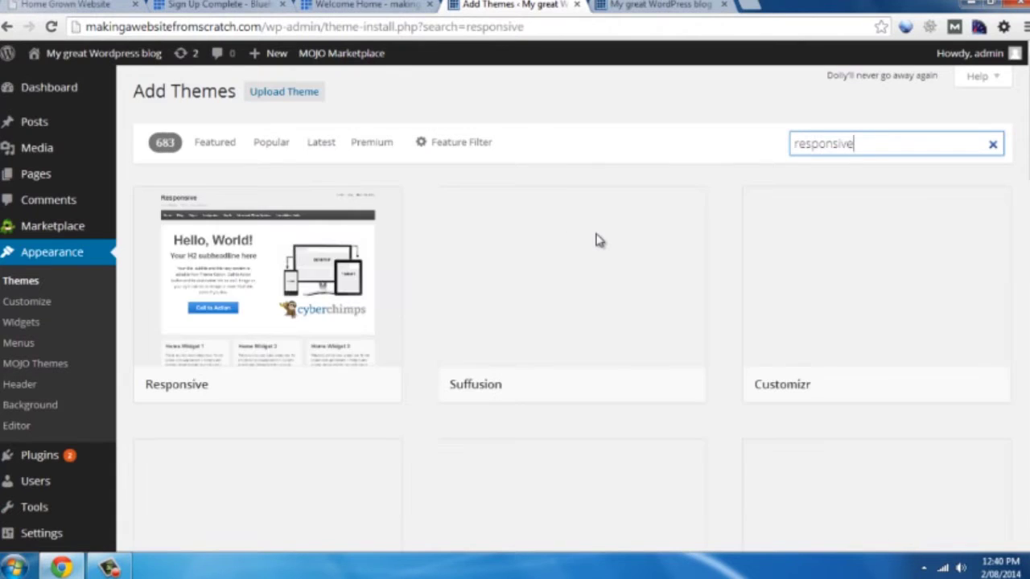
mouse_move(234, 315)
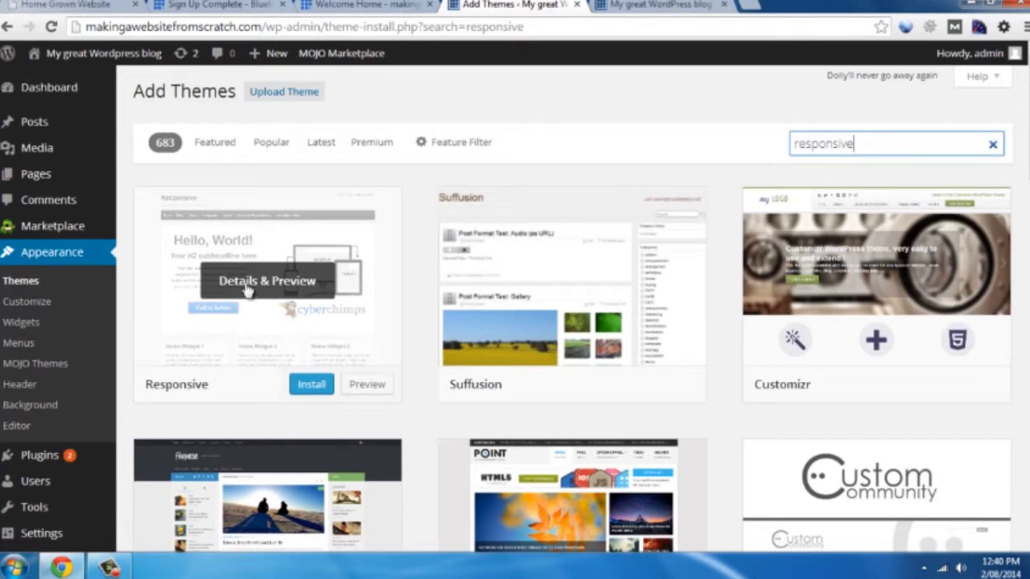
left_click(305, 388)
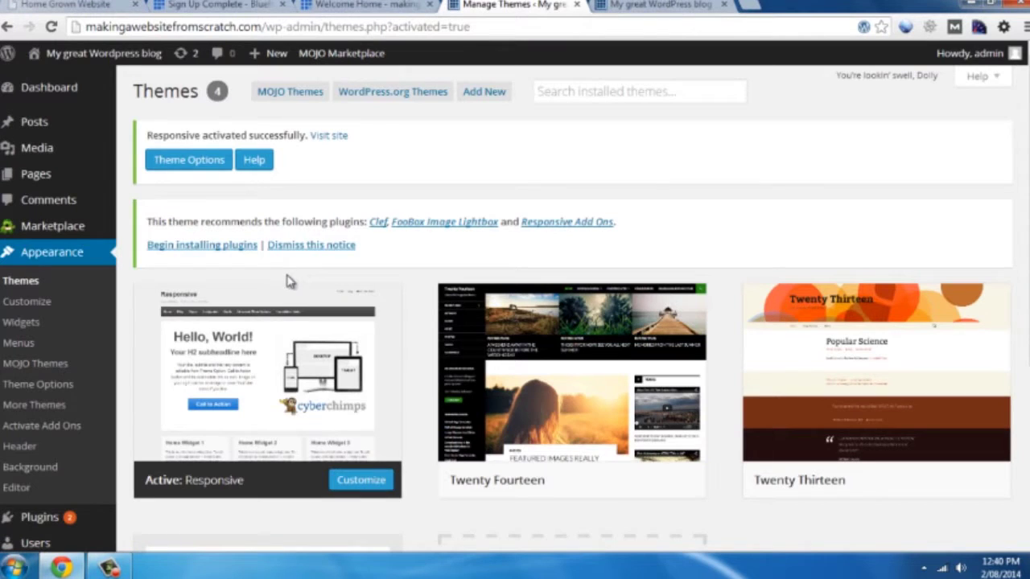
left_click(632, 5)
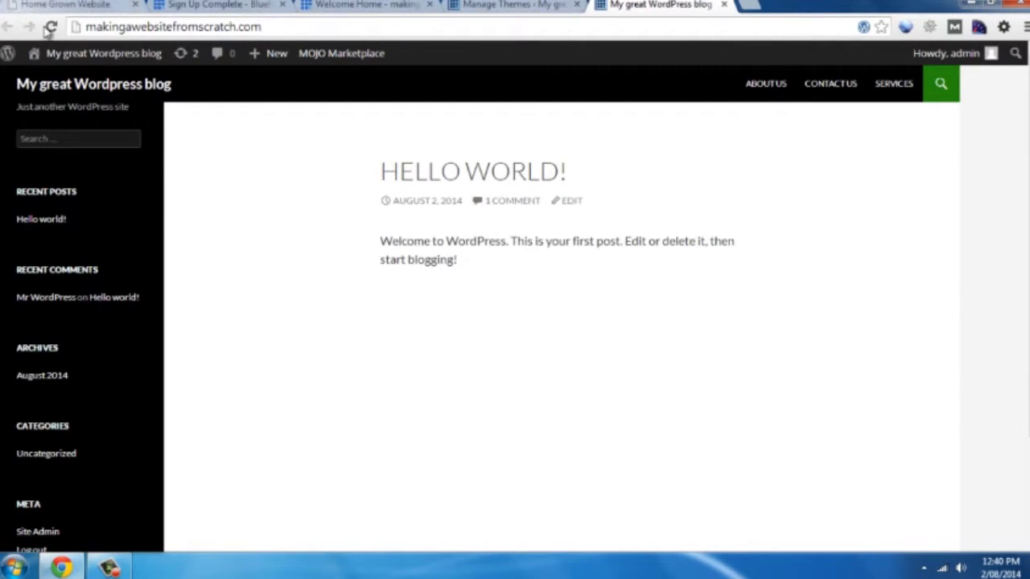
left_click(51, 26)
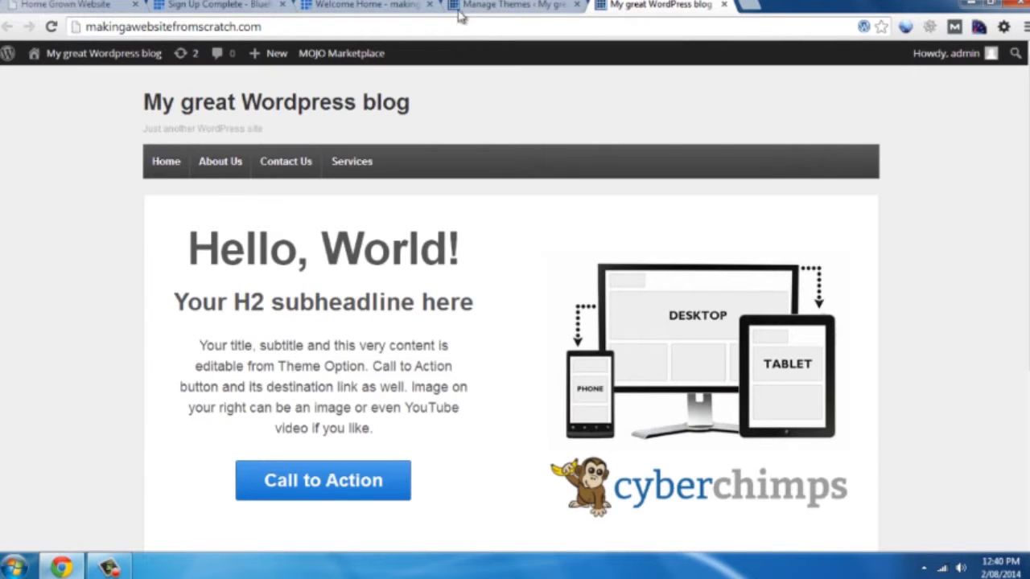
left_click(503, 4)
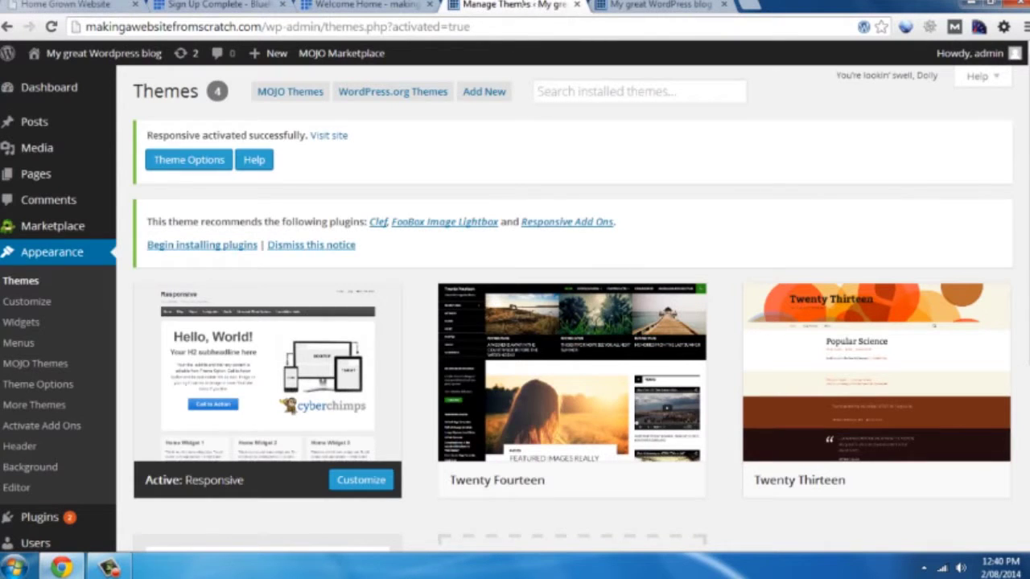
scroll(230, 379, "down", 3)
Set the site title to 'Making a Website From Scratch' and the tagline to 'Making a website is easy'
mouse_move(57, 305)
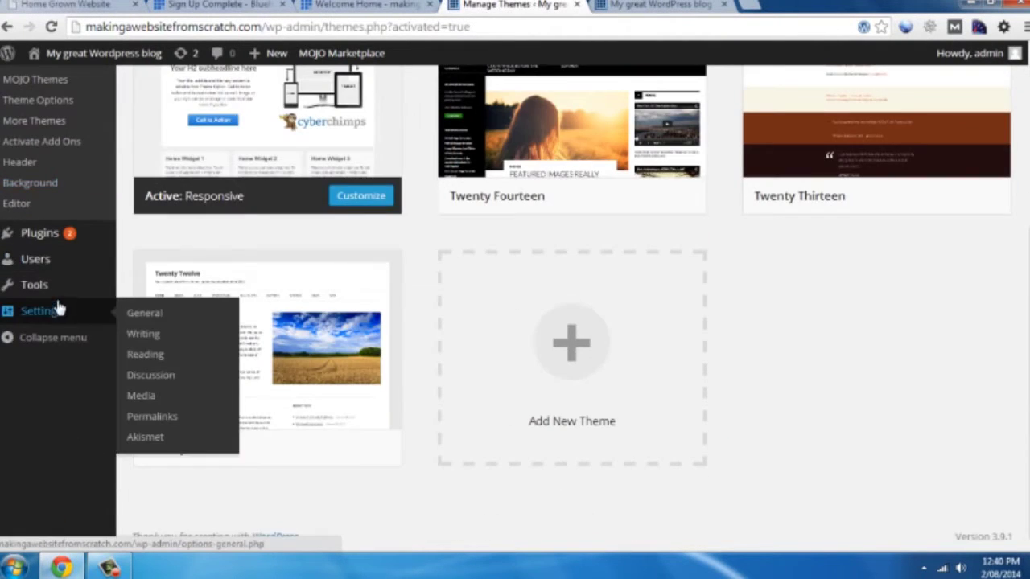
left_click(167, 315)
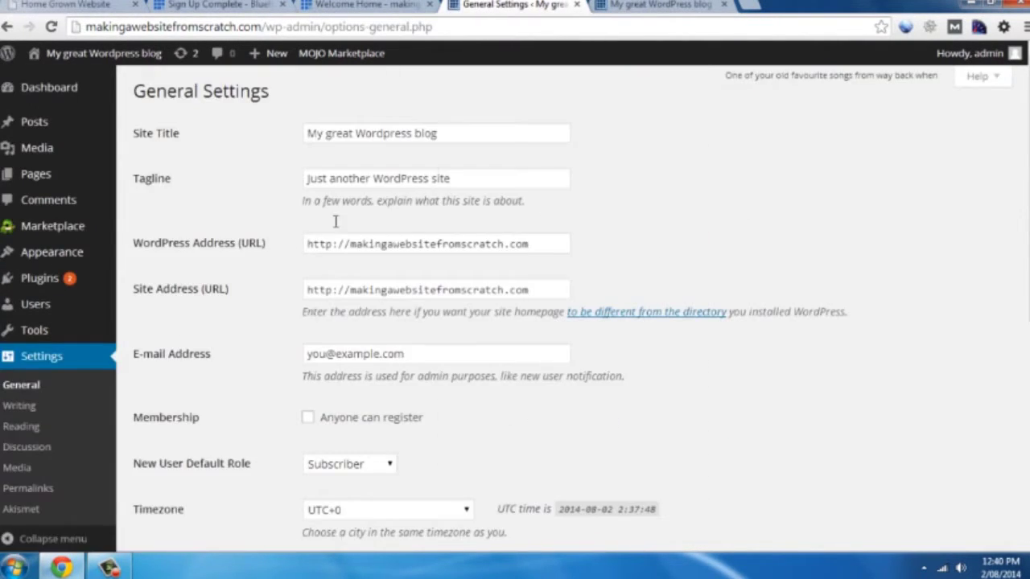
left_click_drag(490, 131, 11, 88)
type("M")
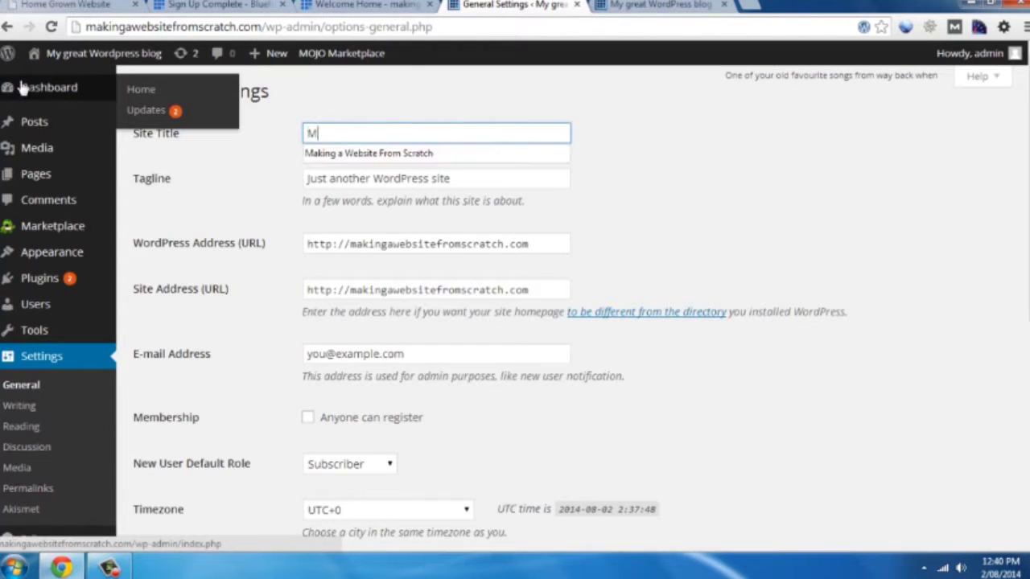
type("aking a webs")
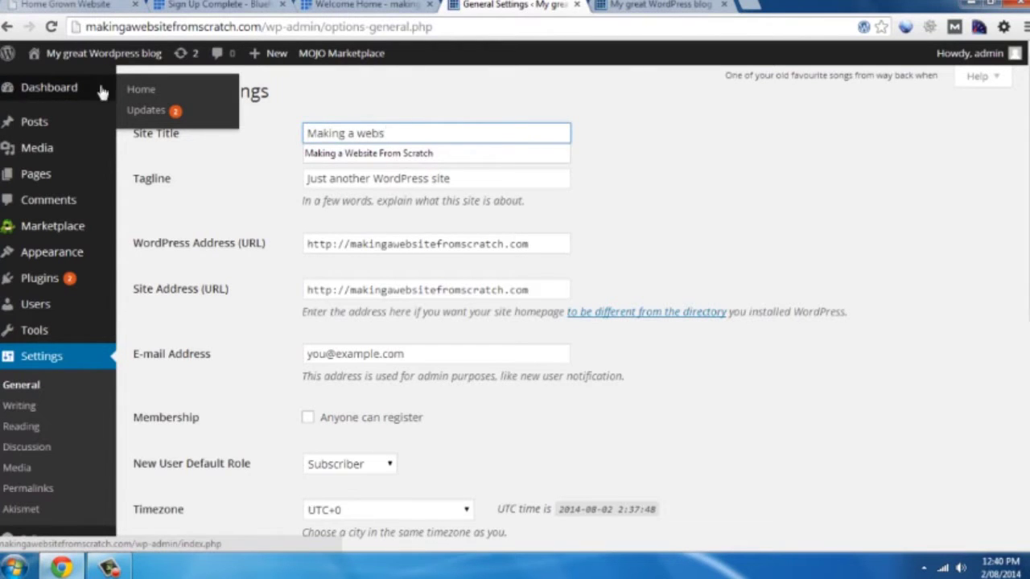
left_click(369, 155)
left_click(352, 179)
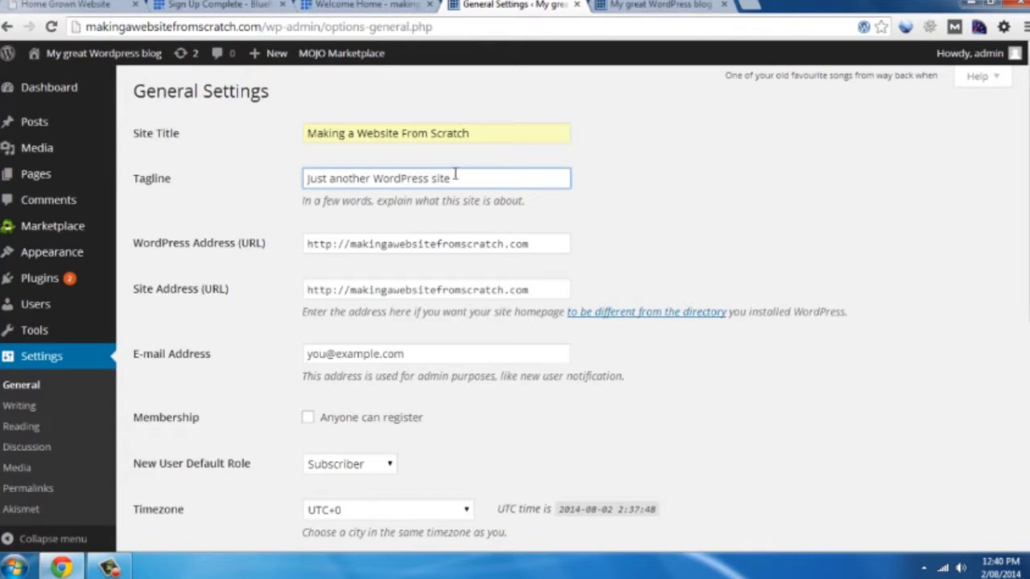
left_click_drag(455, 175, 110, 161)
key("BackSpace")
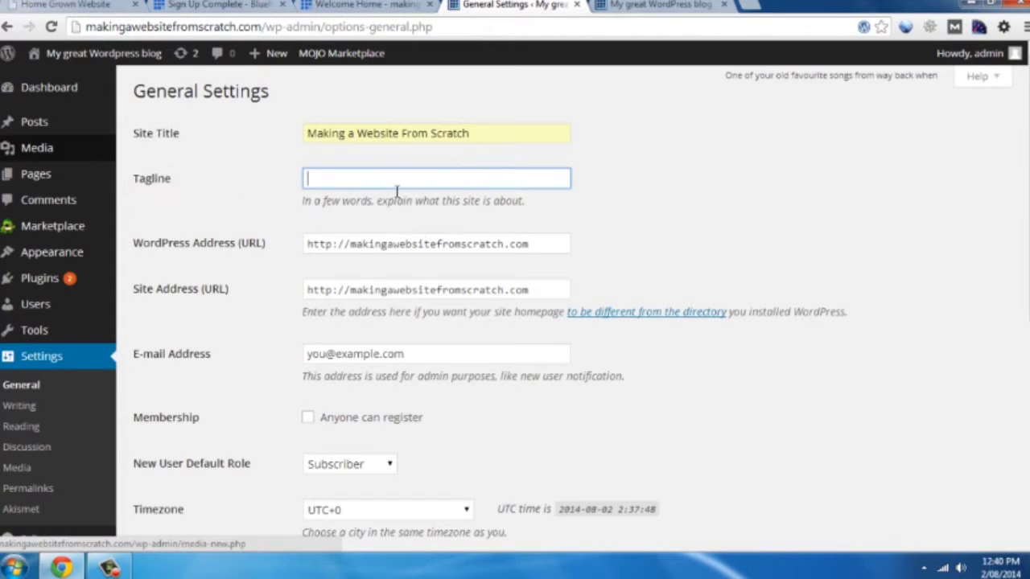
left_click(389, 181)
left_click(387, 196)
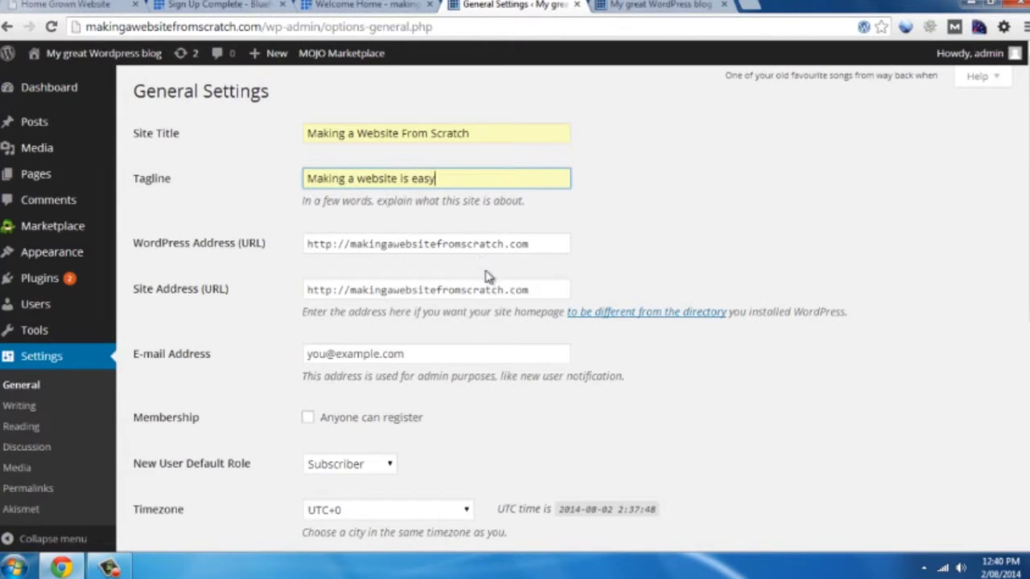
Replace the admin e-mail address and save the General Settings
triple_click(406, 351)
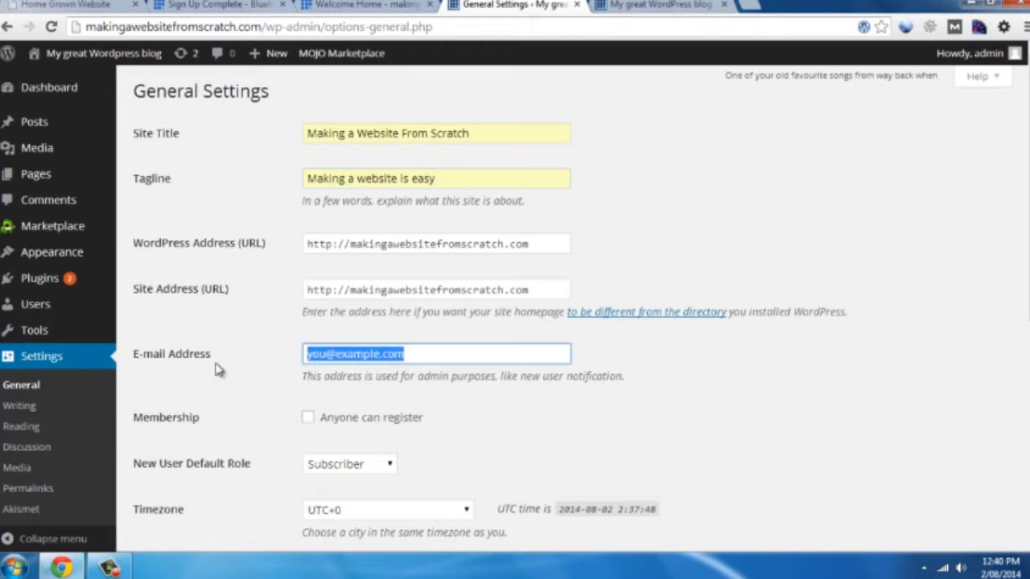
key("BackSpace")
type("luke")
key("Down")
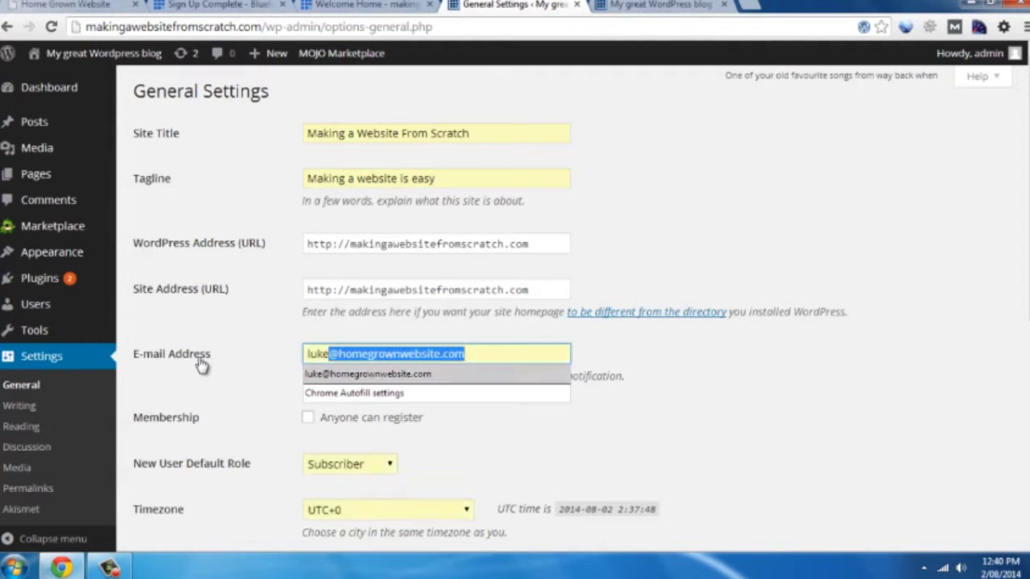
key("Return")
scroll(255, 416, "down", 4)
scroll(253, 418, "down", 3)
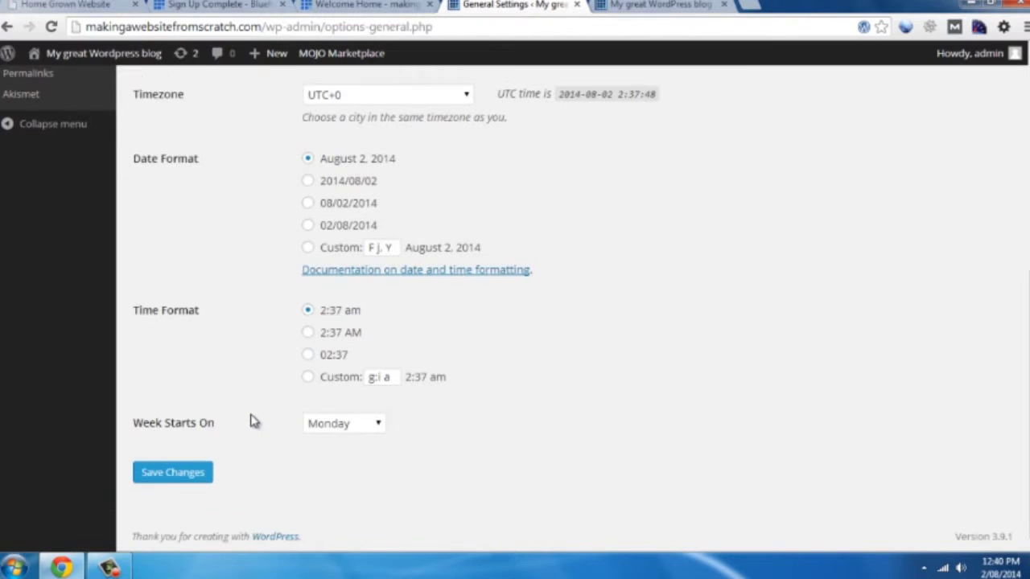
left_click(191, 475)
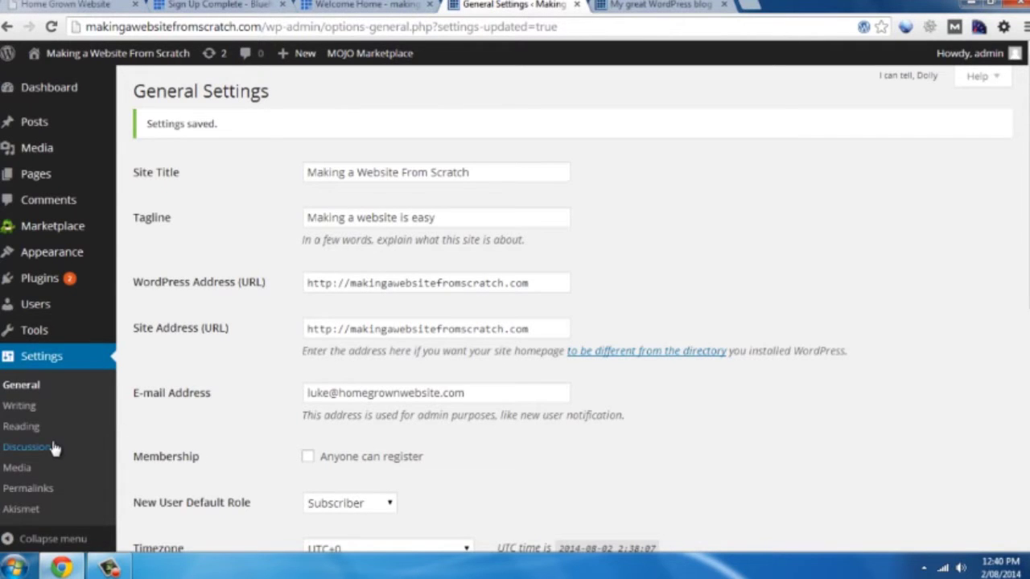
left_click(613, 4)
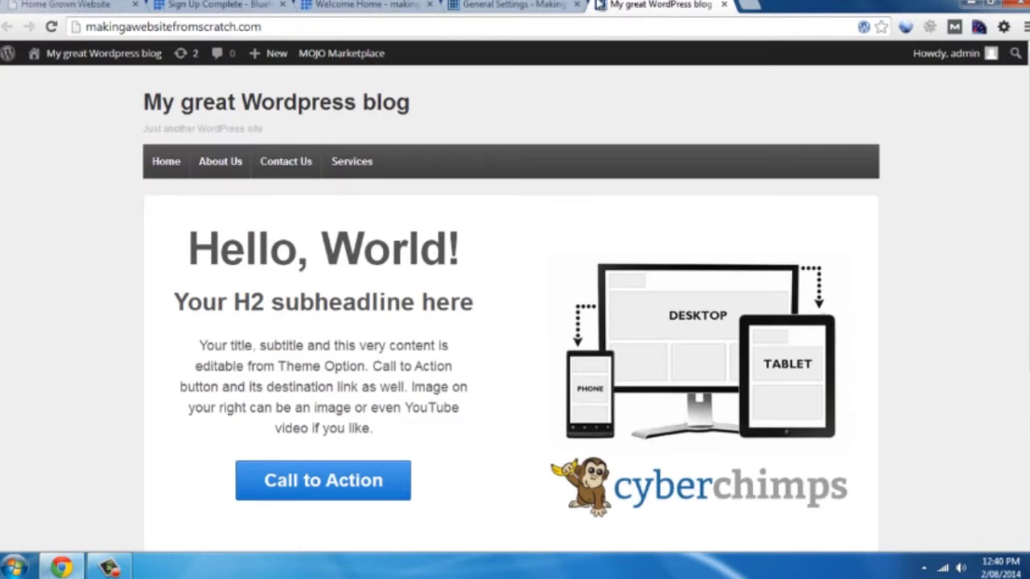
left_click(51, 27)
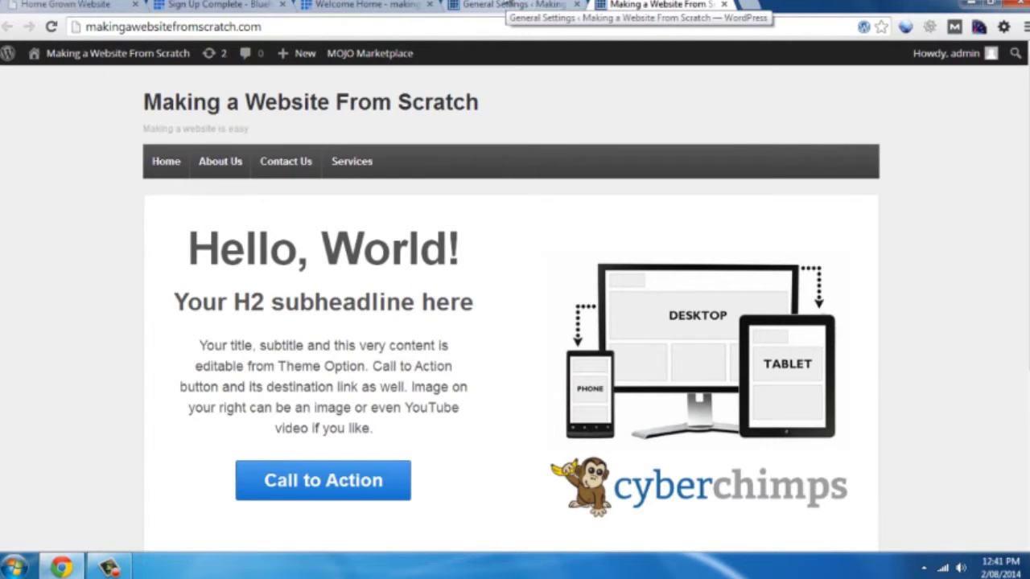
left_click(509, 4)
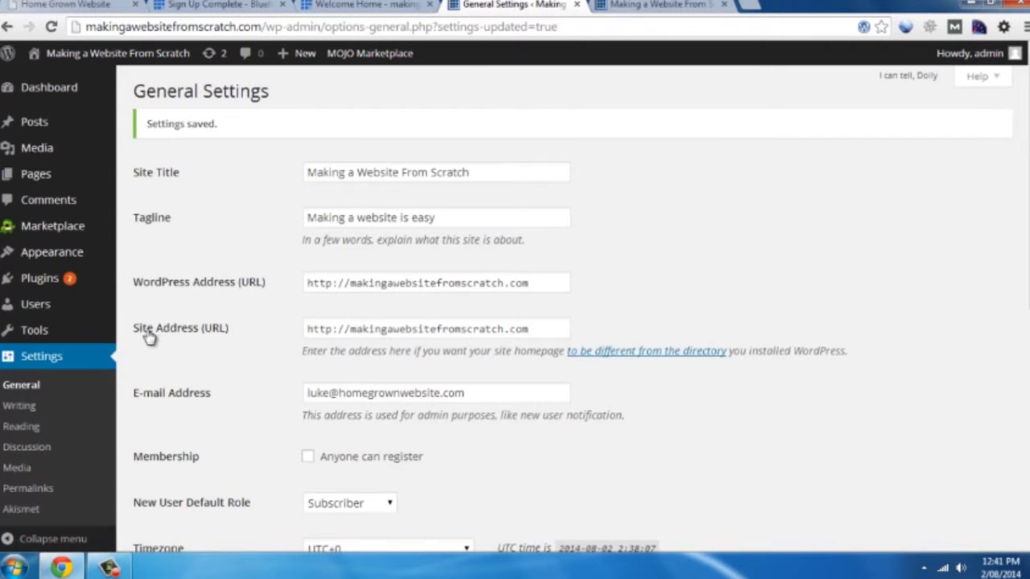
mouse_move(38, 264)
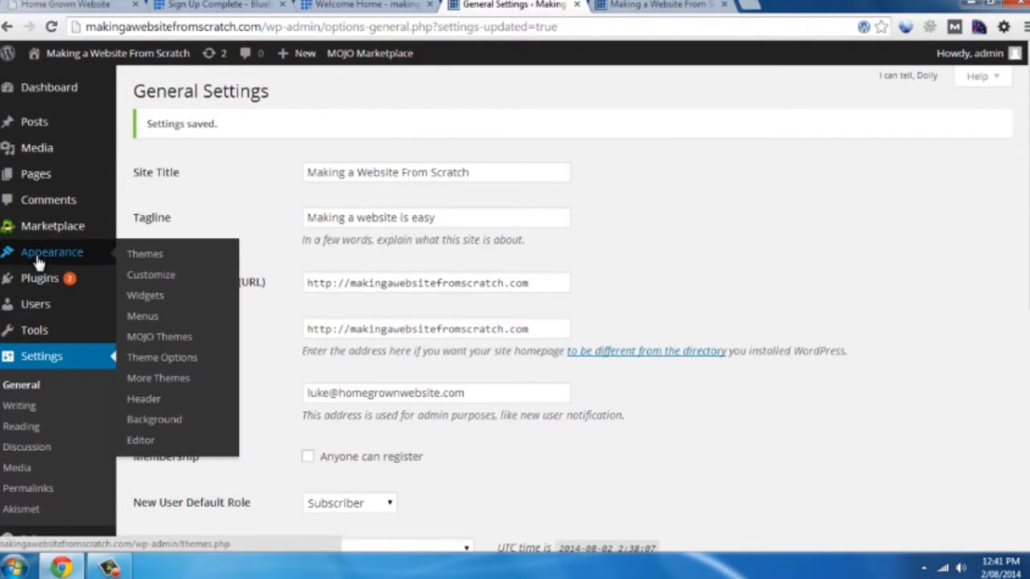
Upload the makingawebsitefromscratch logo, crop it to the whole image, and publish it as the header
left_click(152, 401)
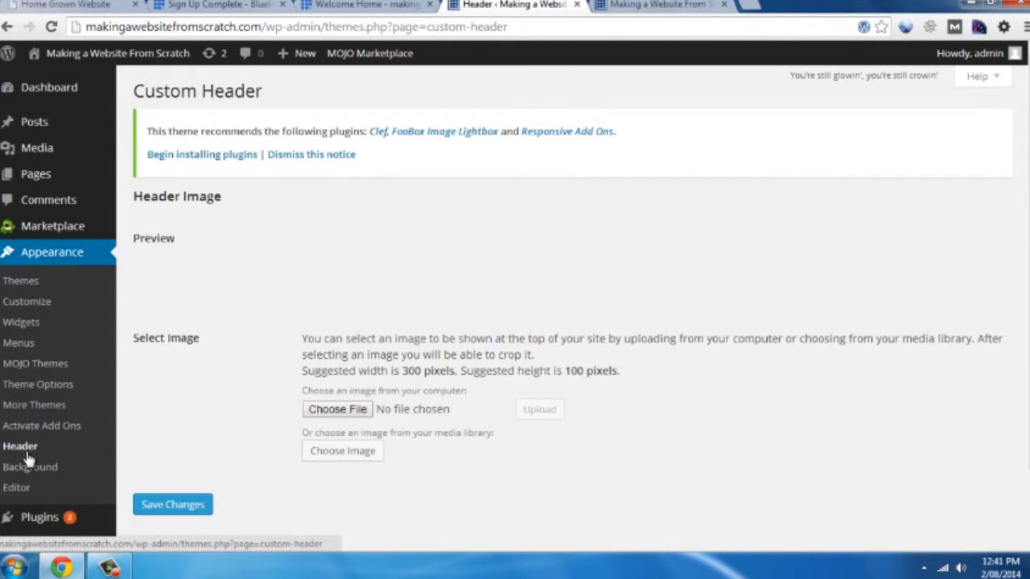
left_click(327, 408)
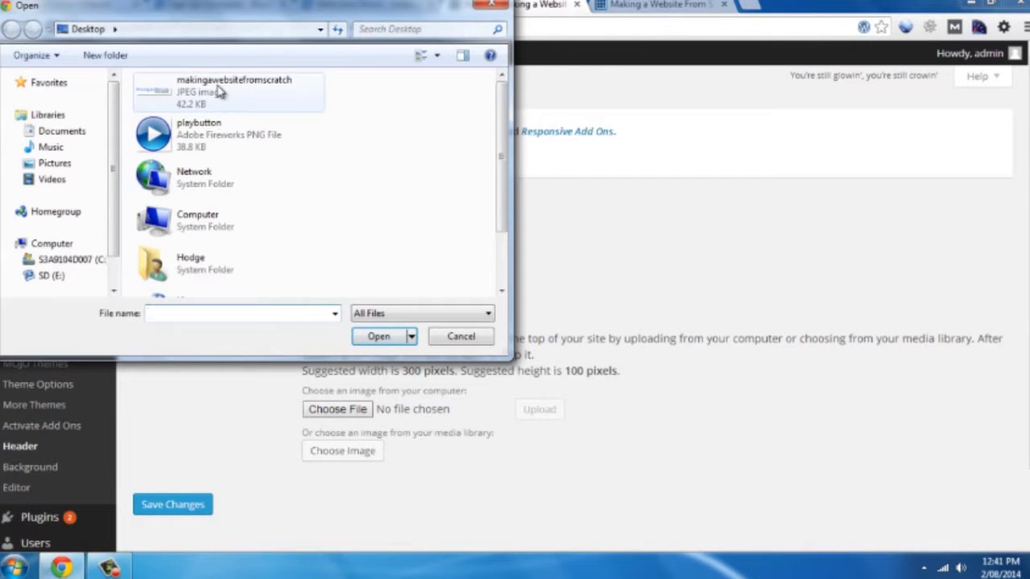
left_click(221, 92)
left_click(385, 341)
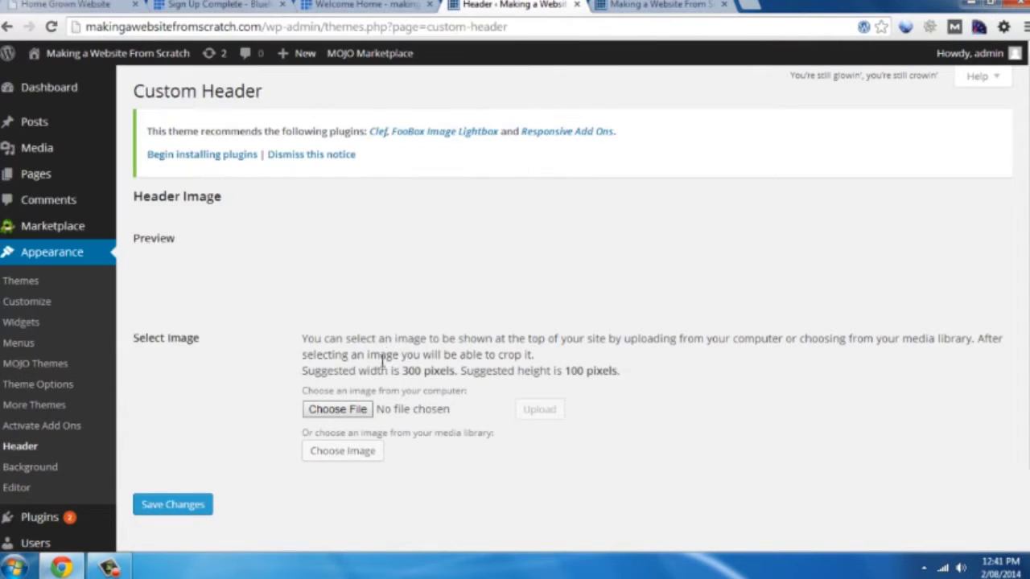
left_click(538, 414)
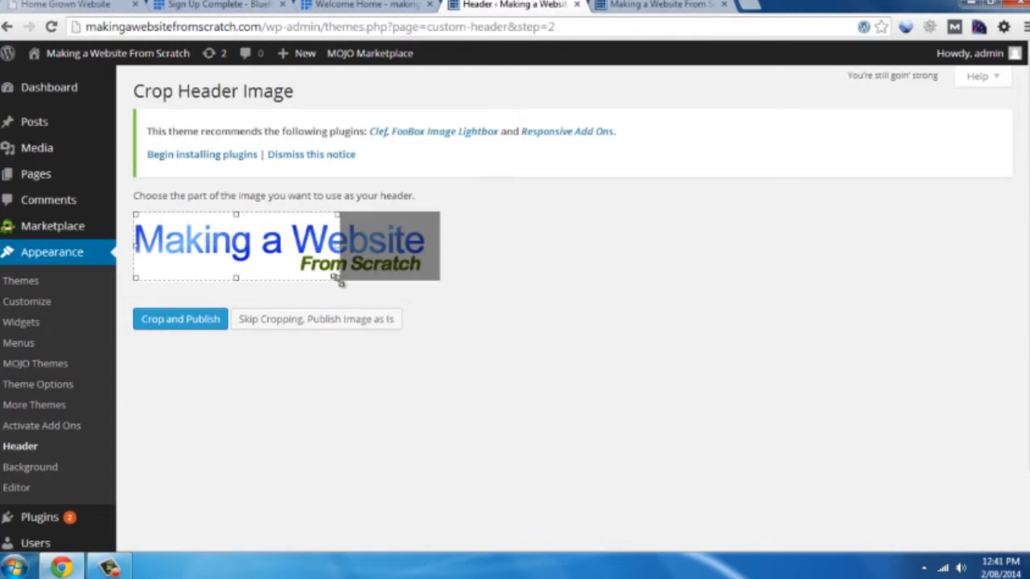
left_click_drag(338, 277, 439, 280)
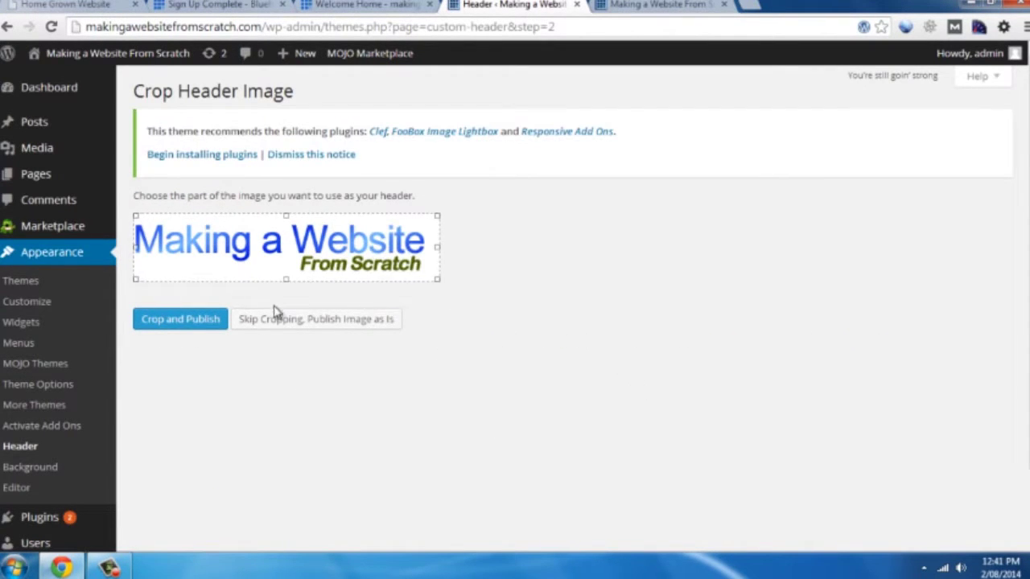
left_click(163, 320)
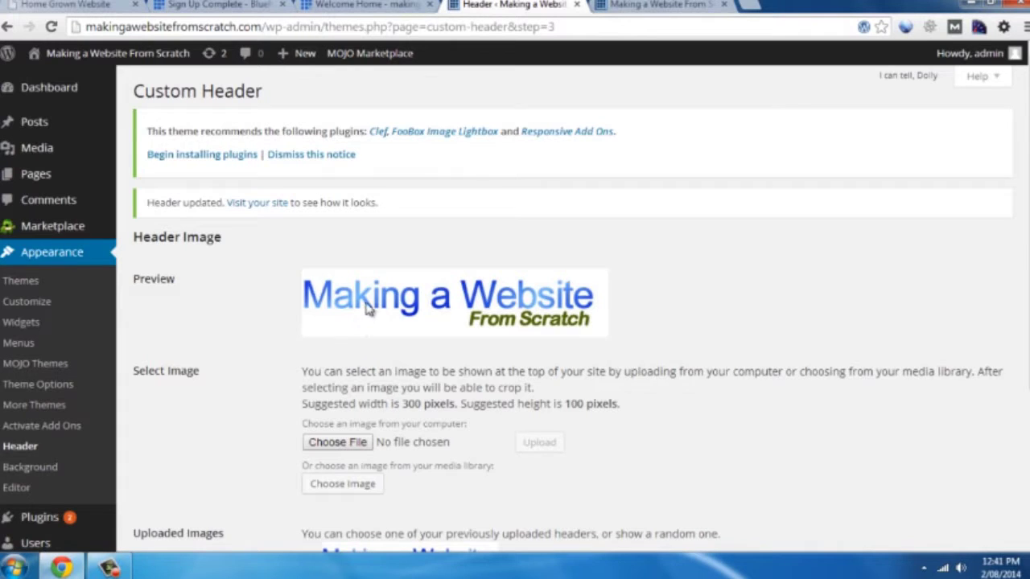
After checking the front page, choose a white (#ffffff) background colour and save it
left_click(625, 4)
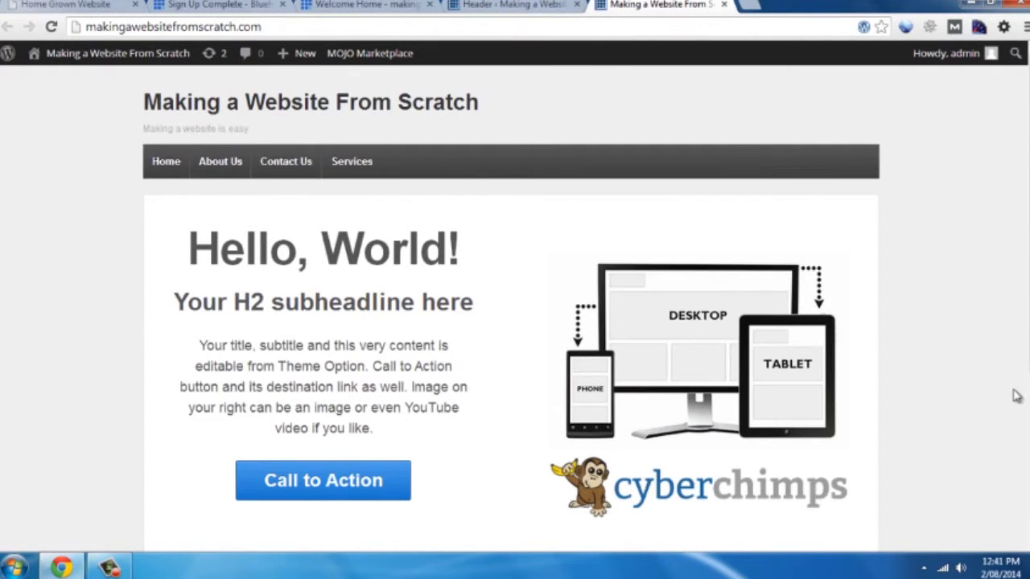
left_click(499, 5)
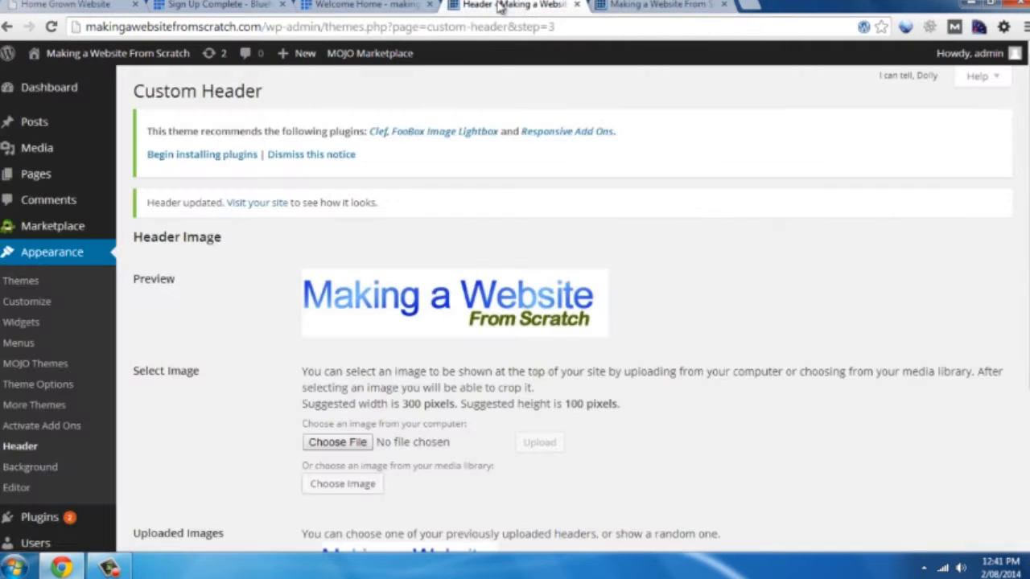
left_click(37, 468)
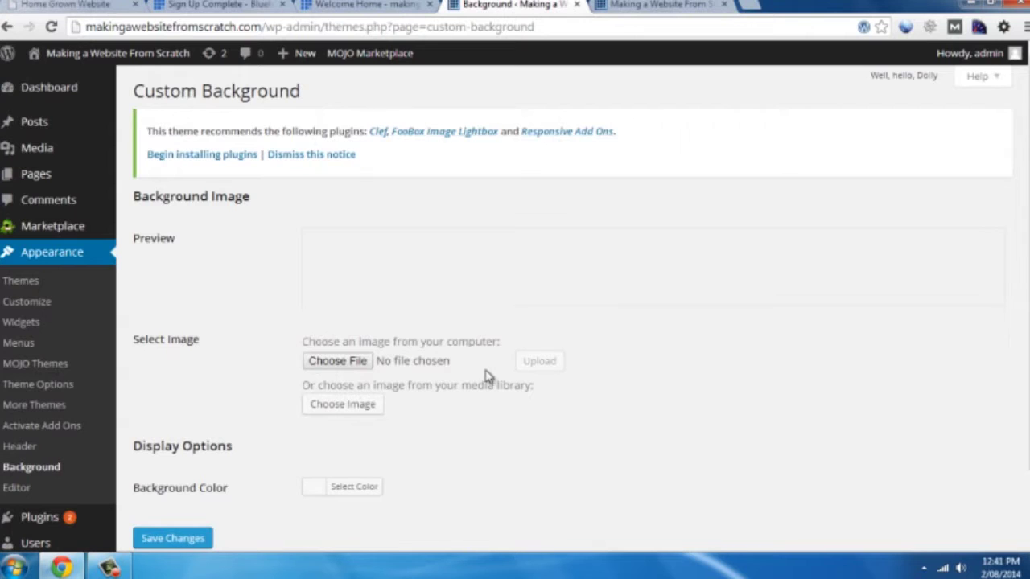
left_click(315, 489)
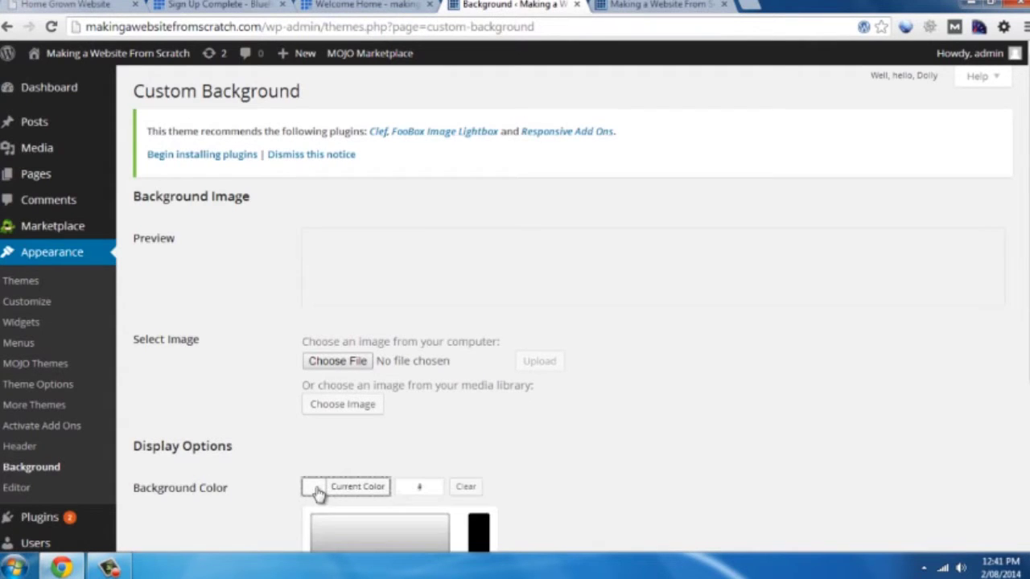
scroll(563, 415, "down", 3)
left_click(334, 435)
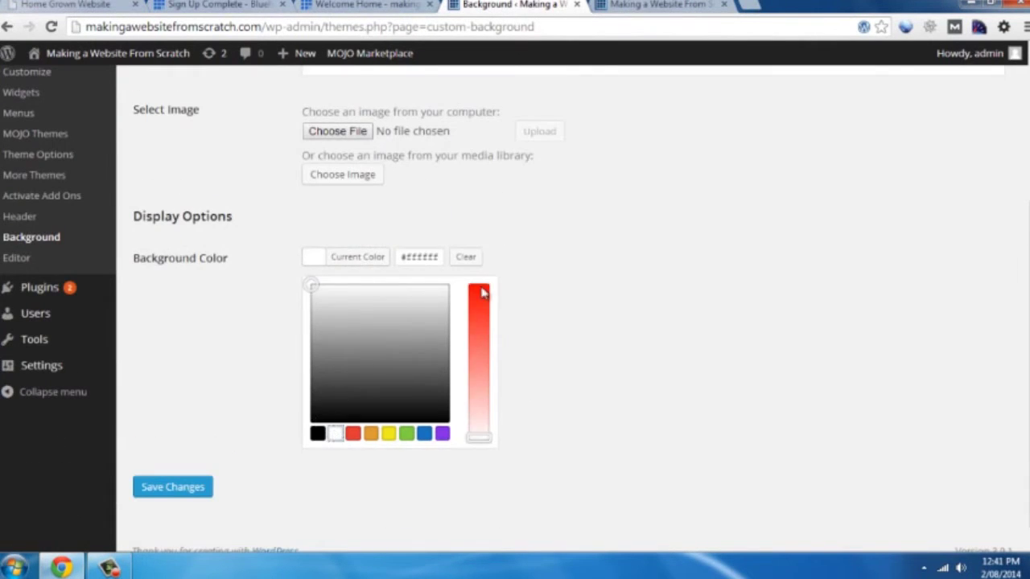
left_click(571, 288)
left_click(166, 460)
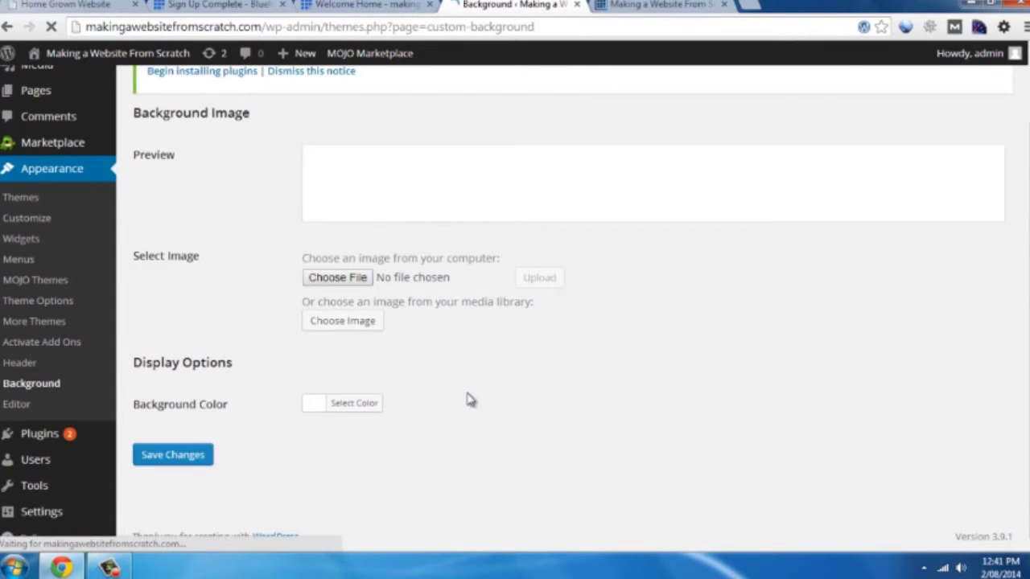
left_click(661, 5)
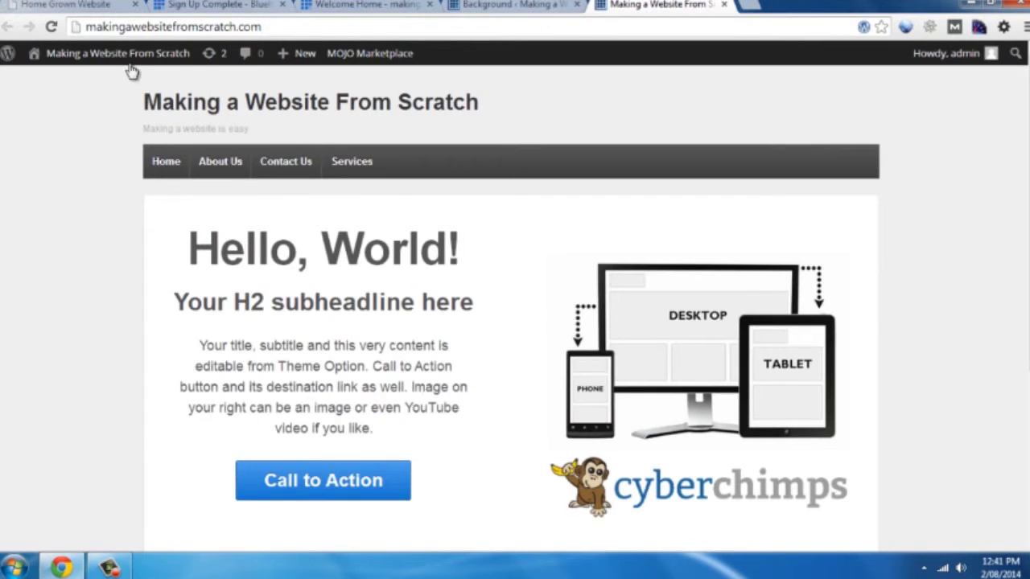
Reload the front page, scroll to inspect the new logo header and Home Widgets, then return to the admin tab
left_click(51, 27)
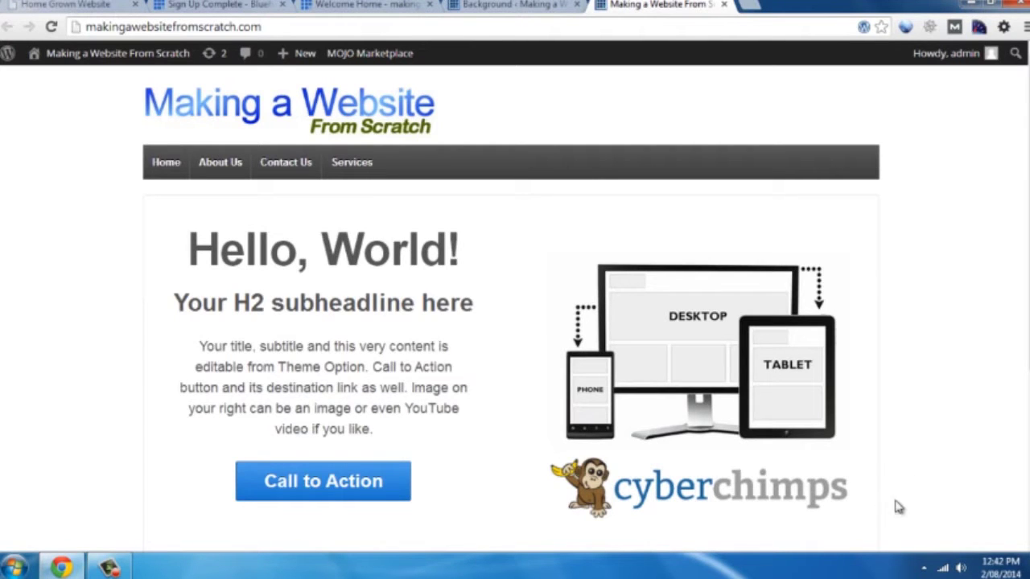
scroll(916, 320, "down", 2)
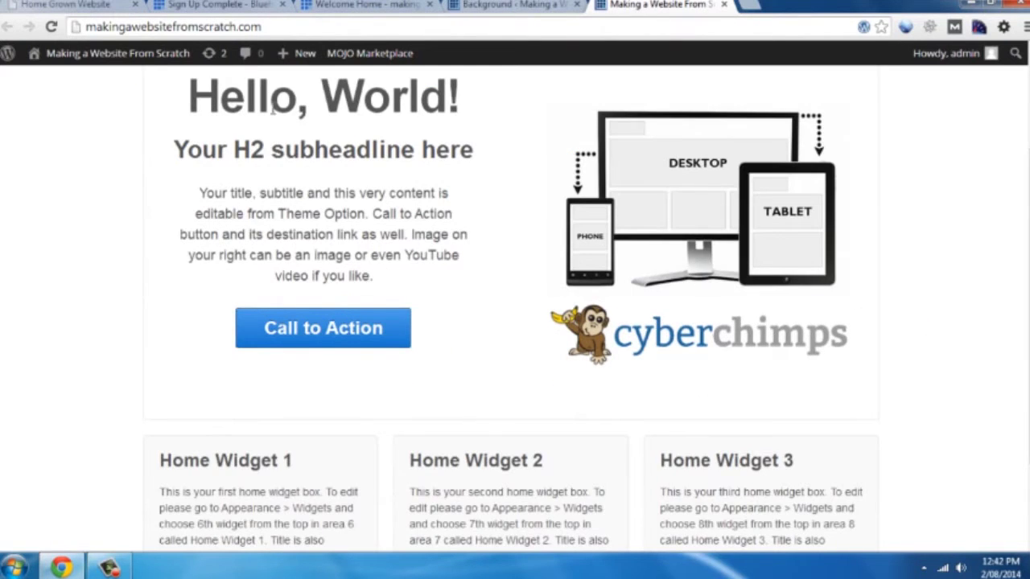
scroll(341, 447, "down", 1)
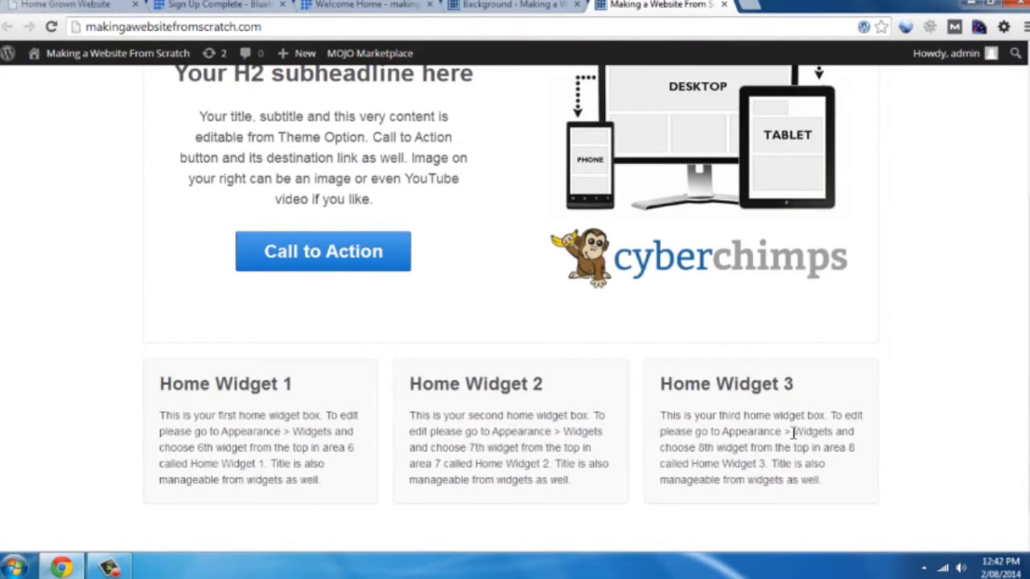
left_click(487, 5)
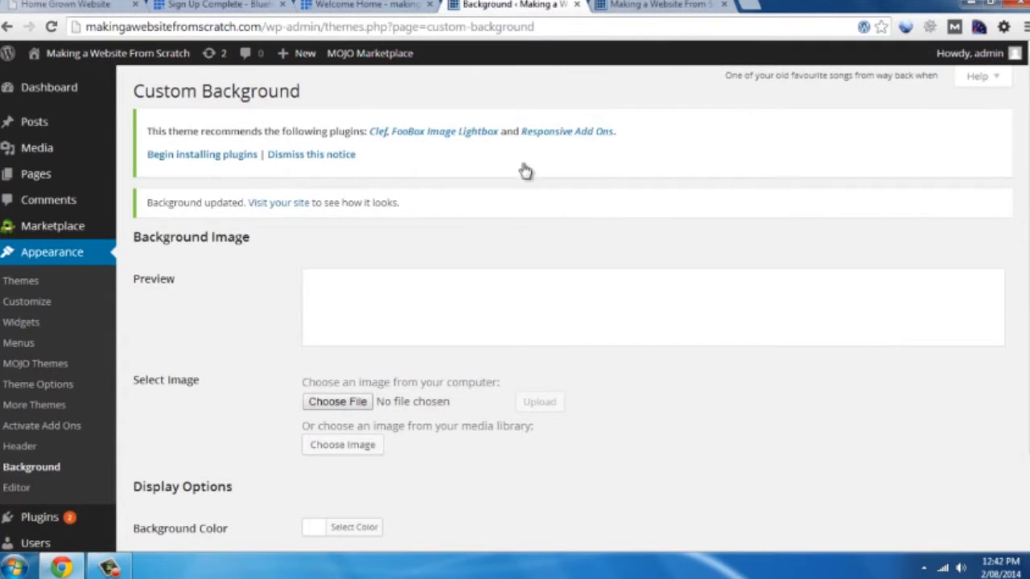
In Theme Options > Home Page, set headline 'Learn how to make a website from scratch' and subheadline 'Making a website'
left_click(53, 389)
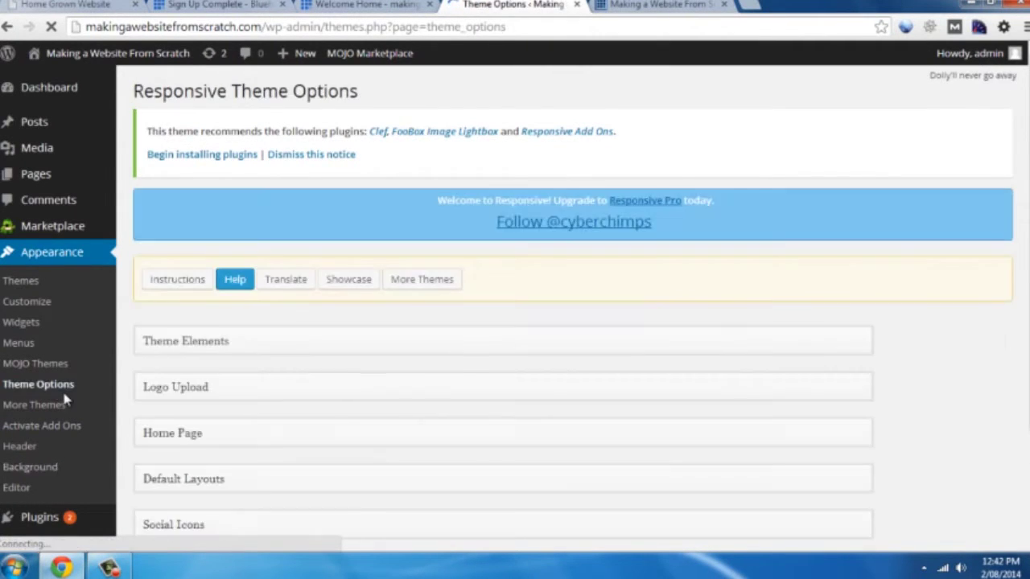
scroll(340, 379, "down", 2)
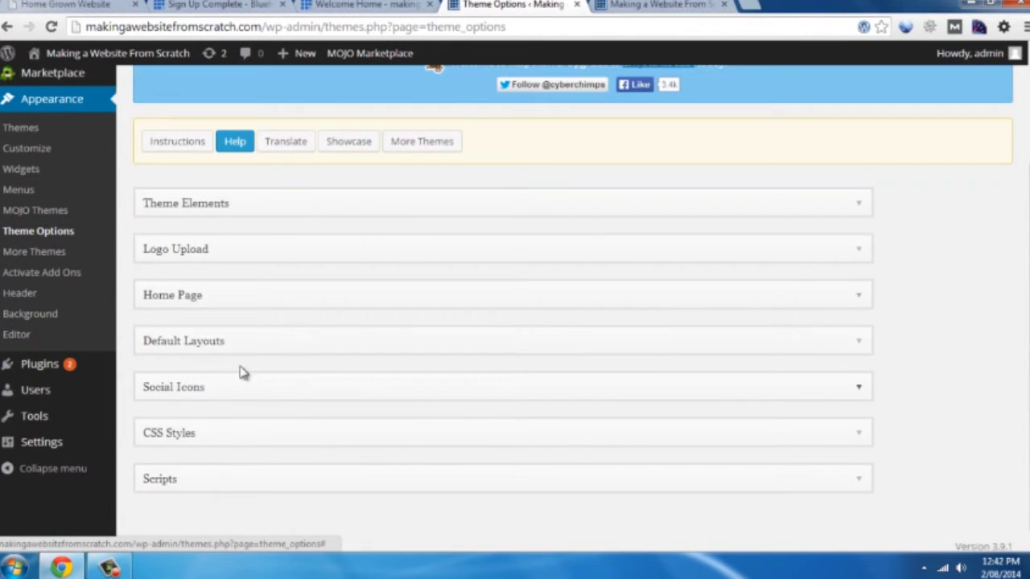
left_click(171, 300)
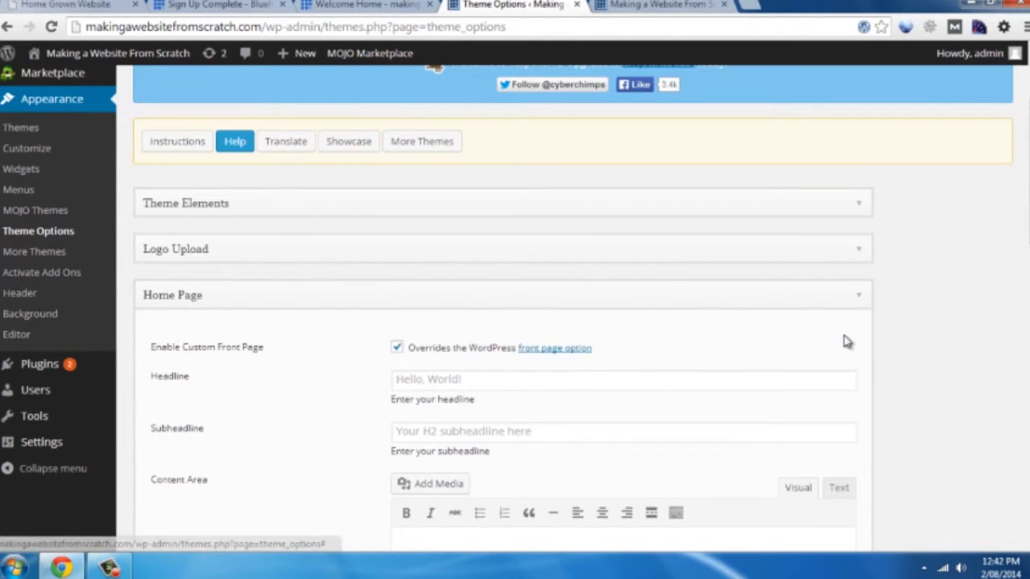
scroll(849, 340, "down", 2)
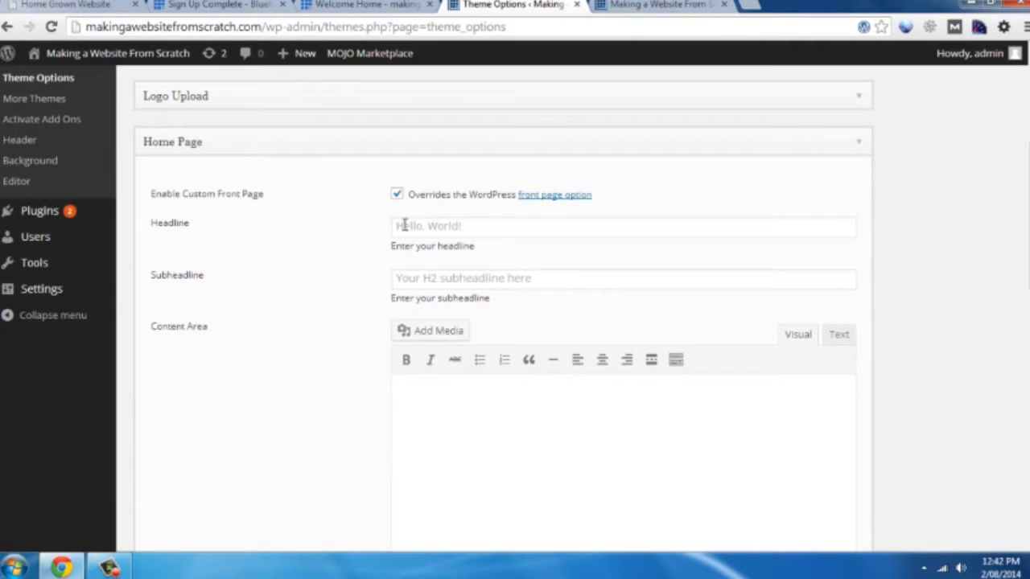
left_click(483, 229)
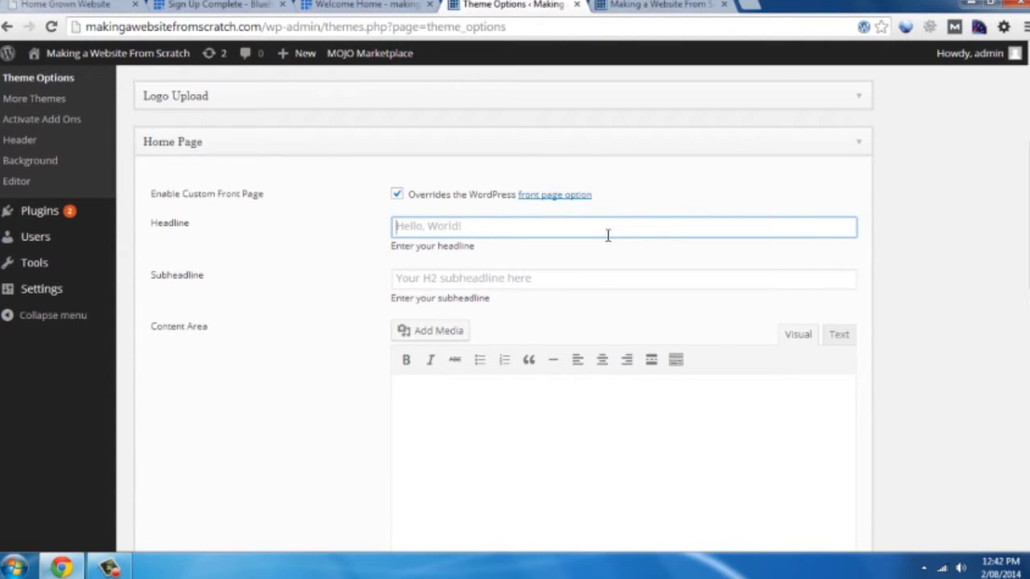
type("L")
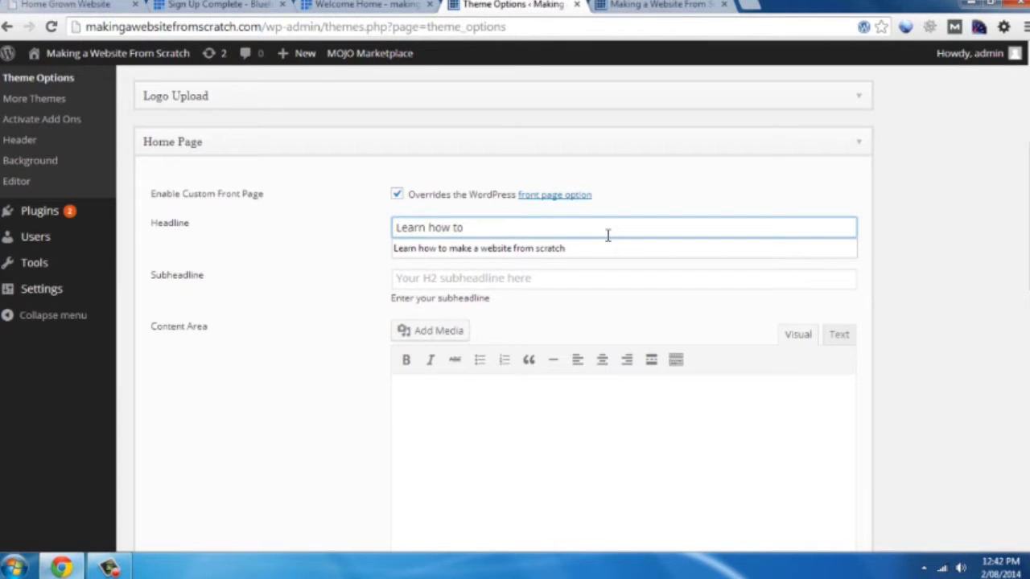
type("earn how to")
left_click(586, 249)
left_click(500, 277)
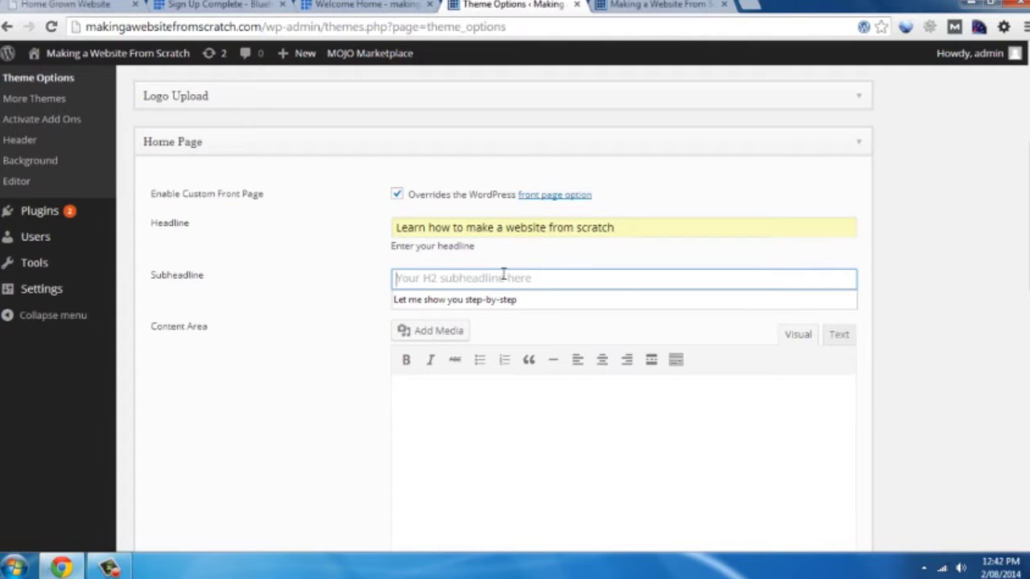
type("Ma")
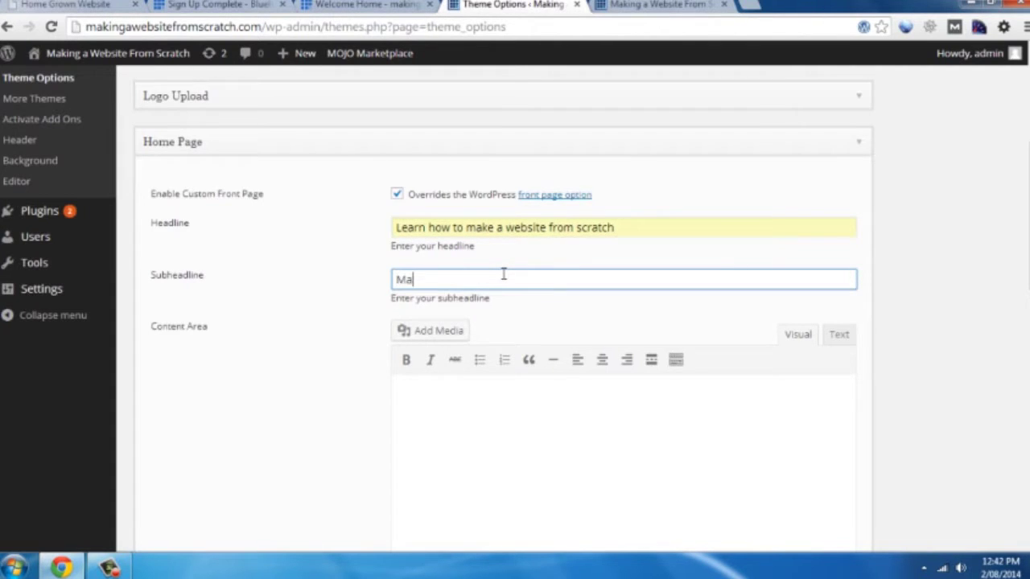
type("king a website is easy")
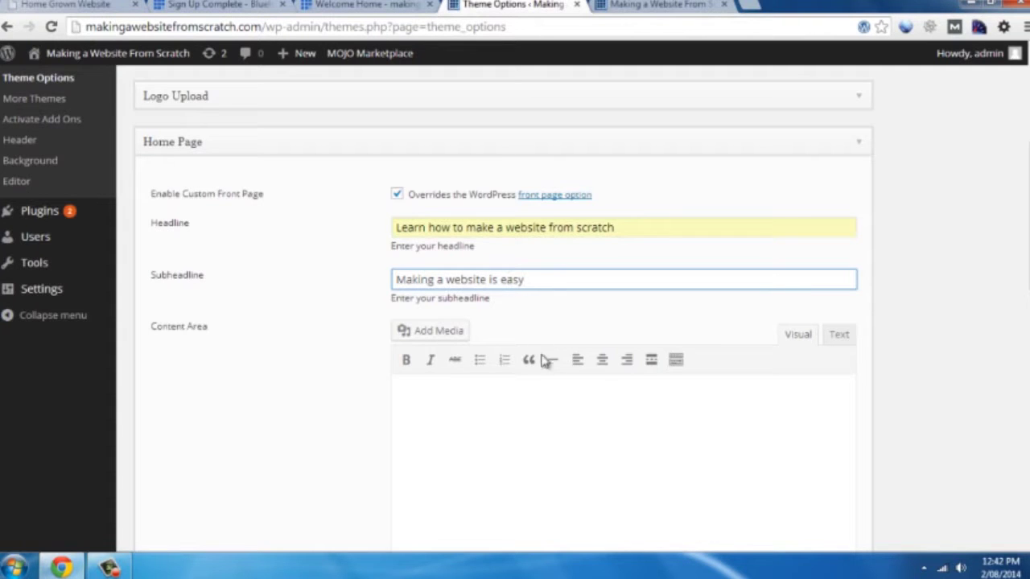
Type the intro paragraph 'let me show you step-by-step how to create a website…' into the Content Area
left_click(612, 412)
scroll(897, 347, "down", 1)
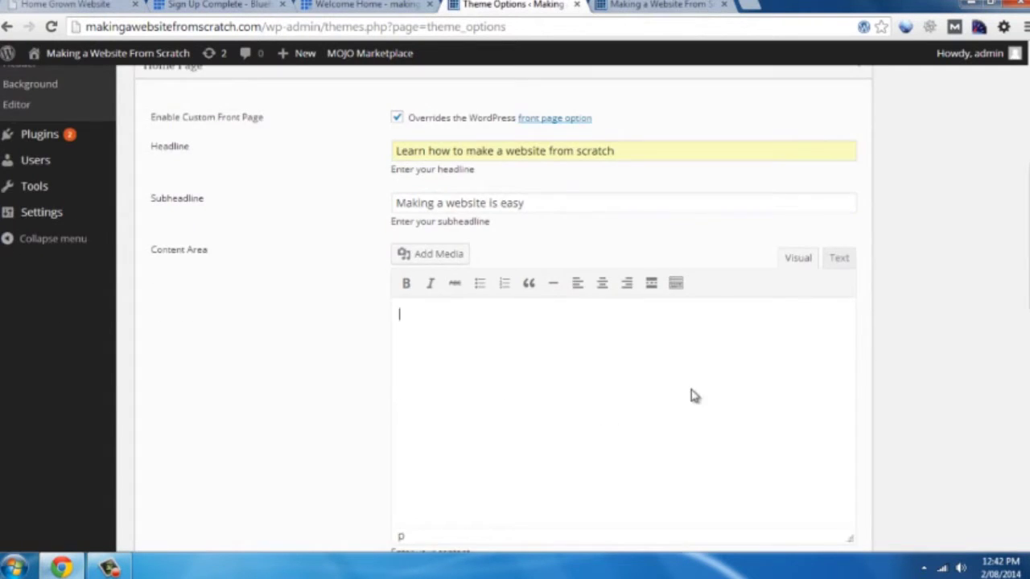
type("let me show you step-by")
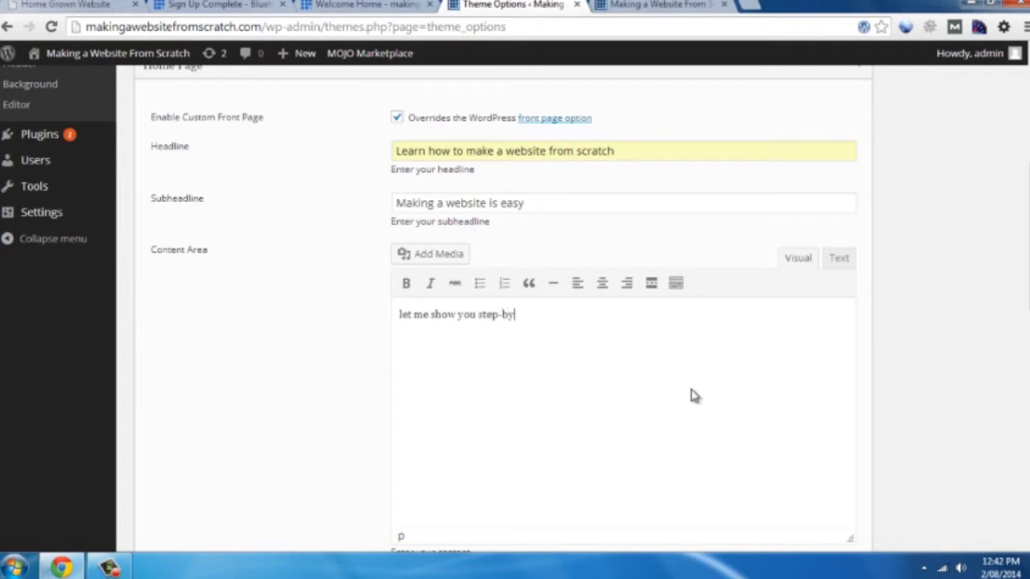
type("-step how to create a")
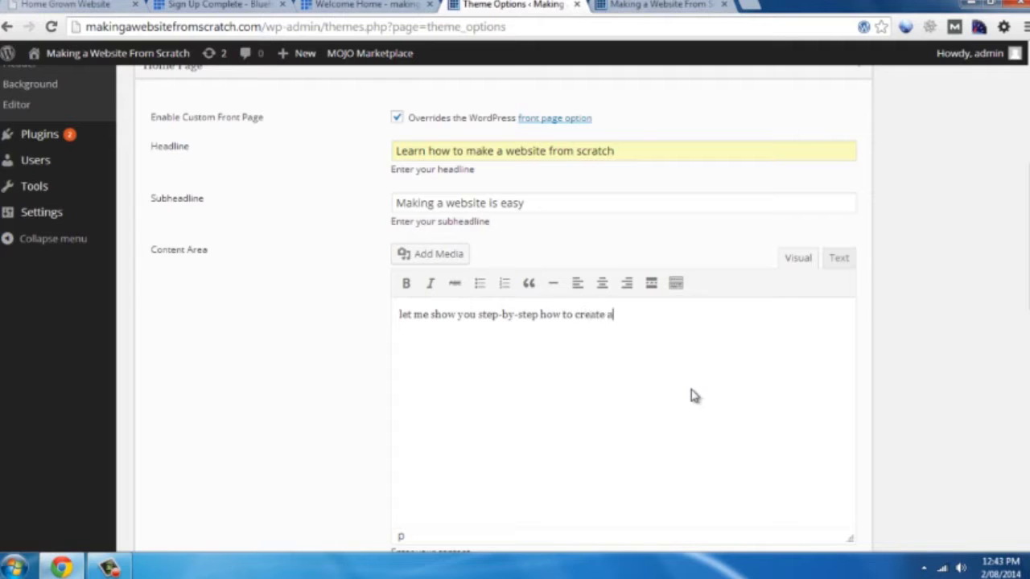
type(" website that allows you to ")
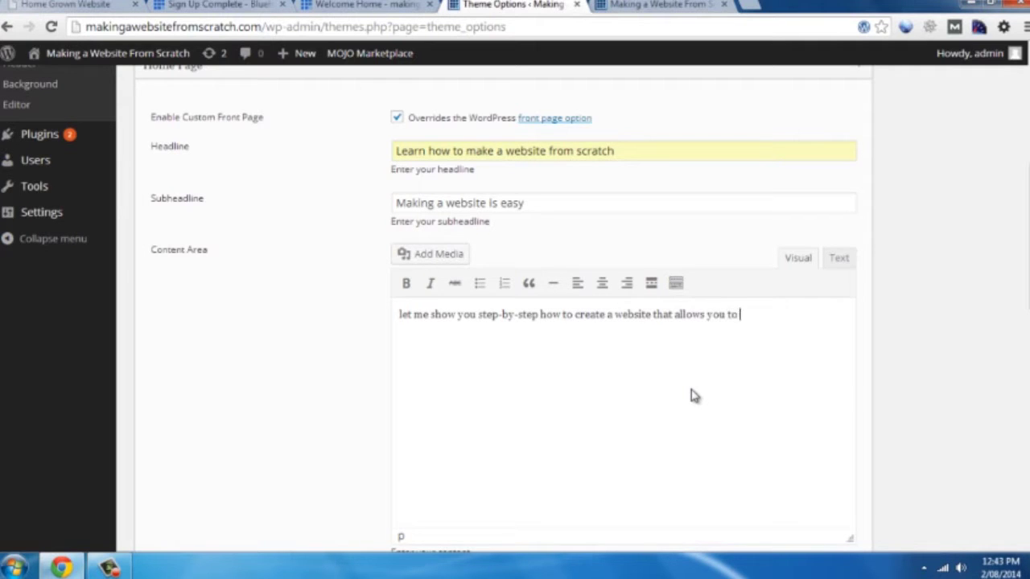
type("communicate with ")
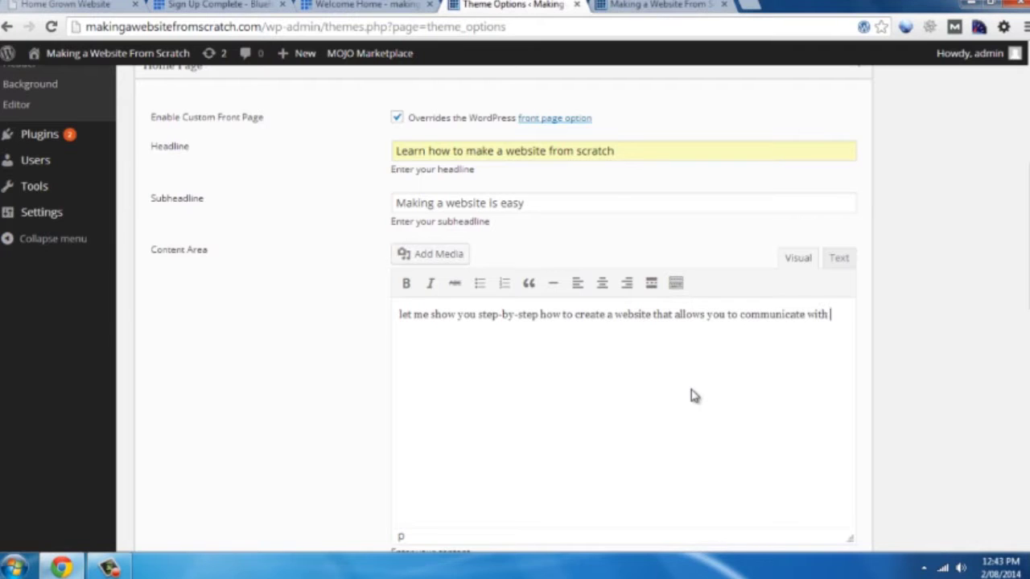
type("your audience")
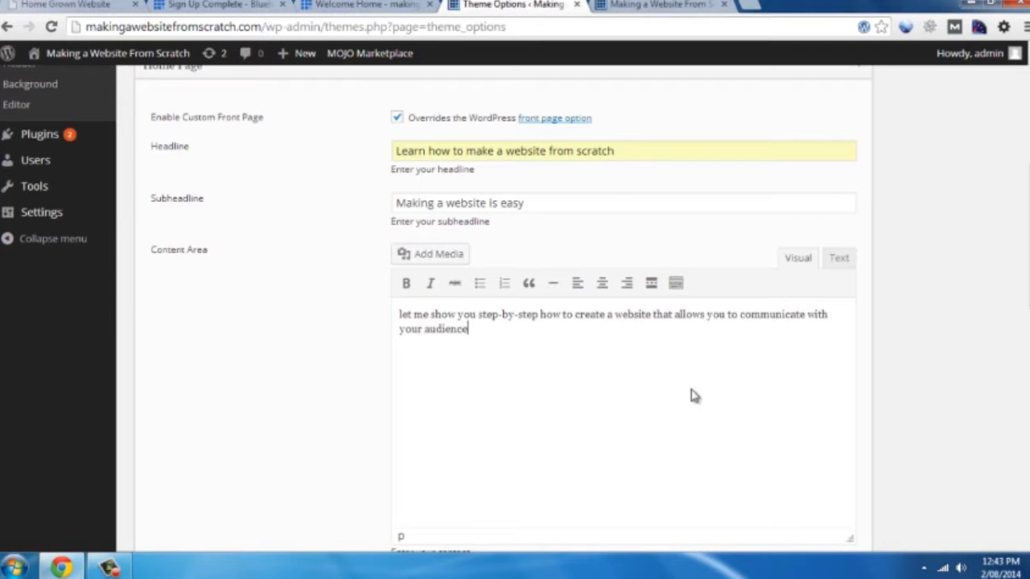
type(" the way you want.")
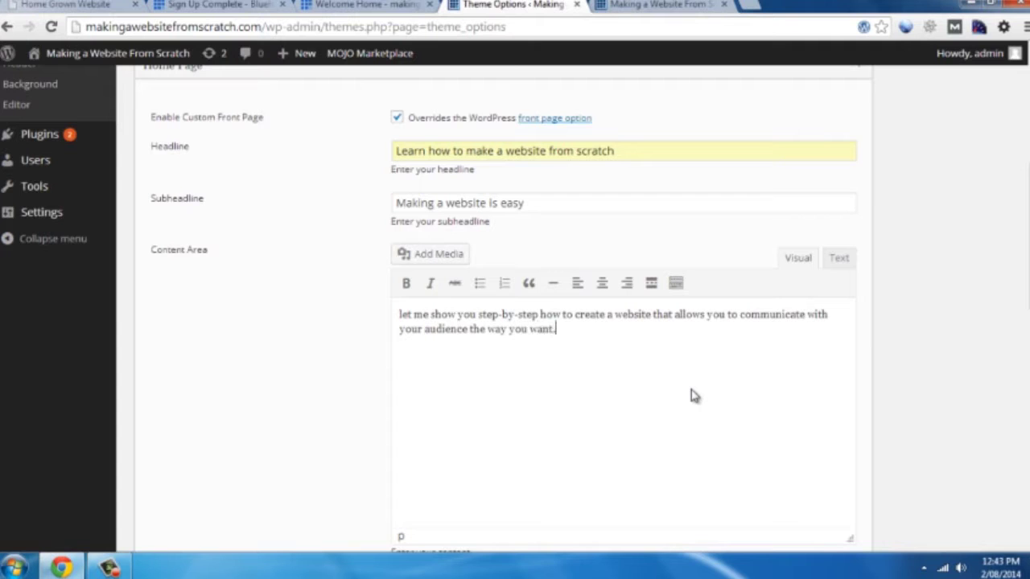
scroll(837, 374, "down", 2)
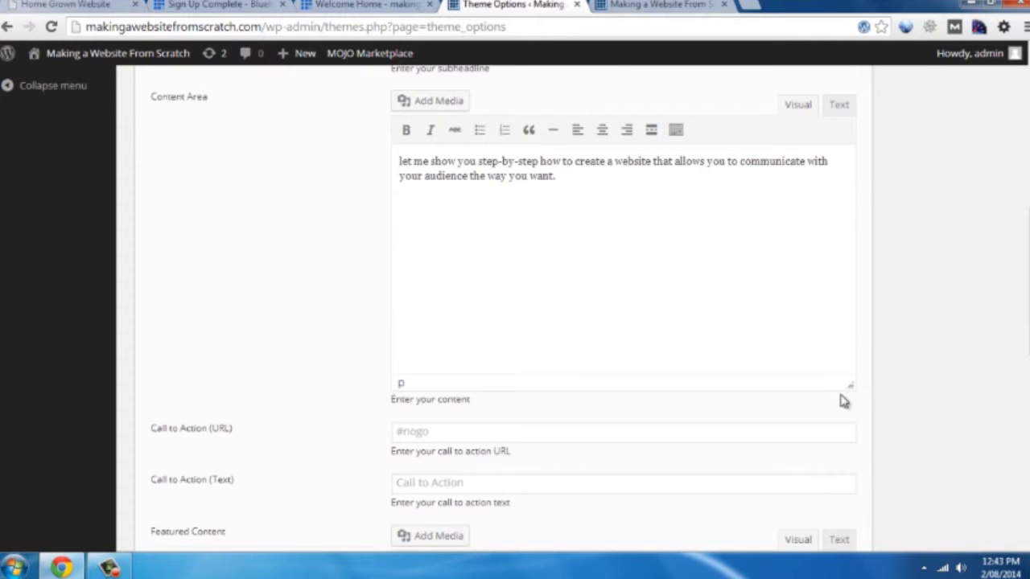
scroll(554, 431, "down", 1)
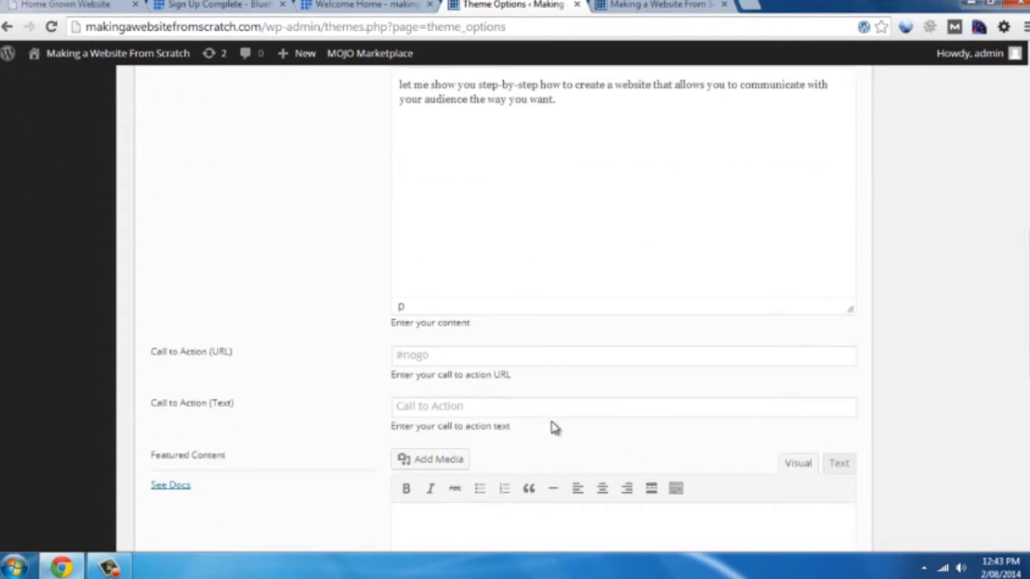
scroll(517, 448, "down", 1)
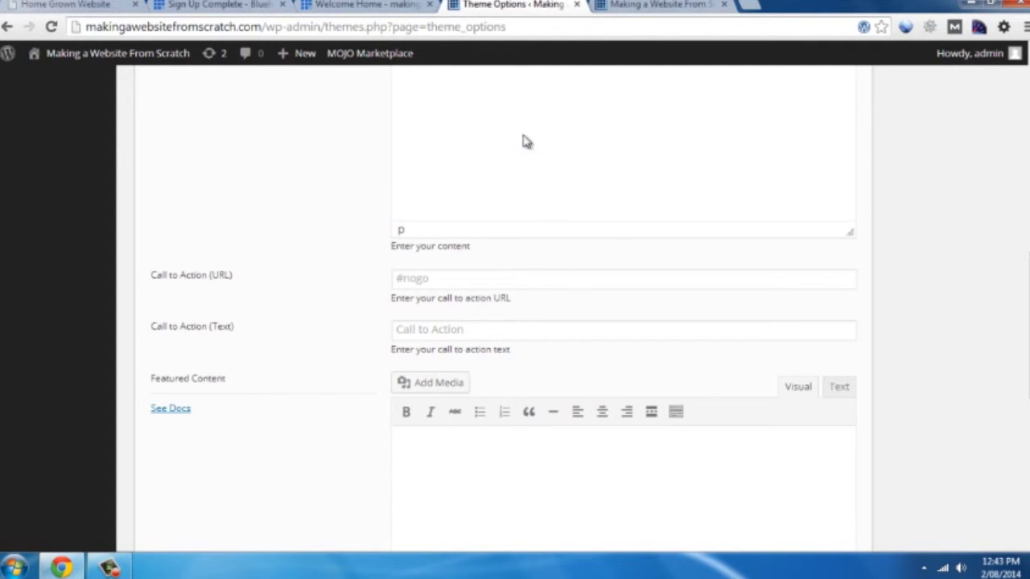
Open the Services page on the live site and copy its address
left_click(611, 4)
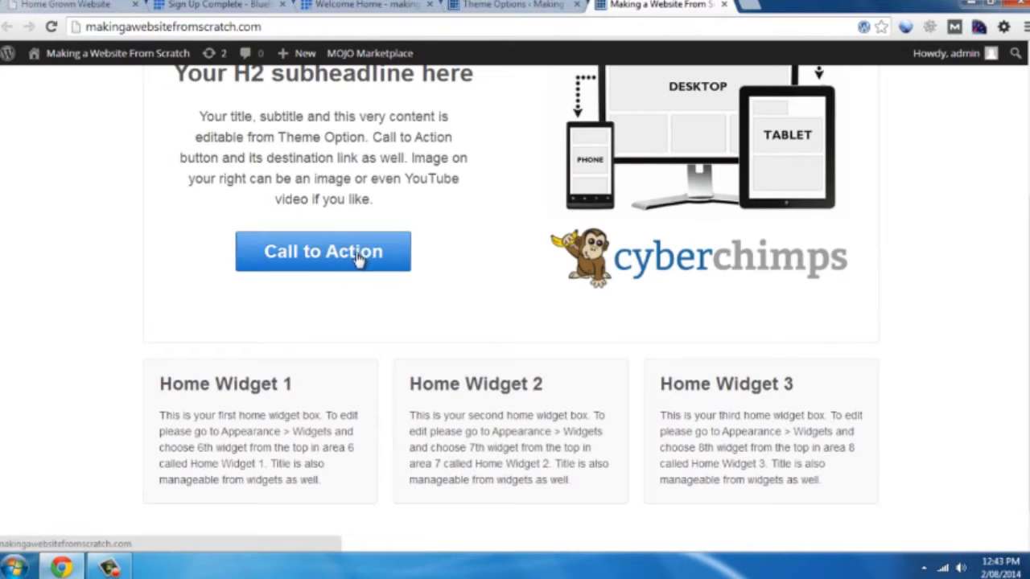
scroll(354, 280, "up", 3)
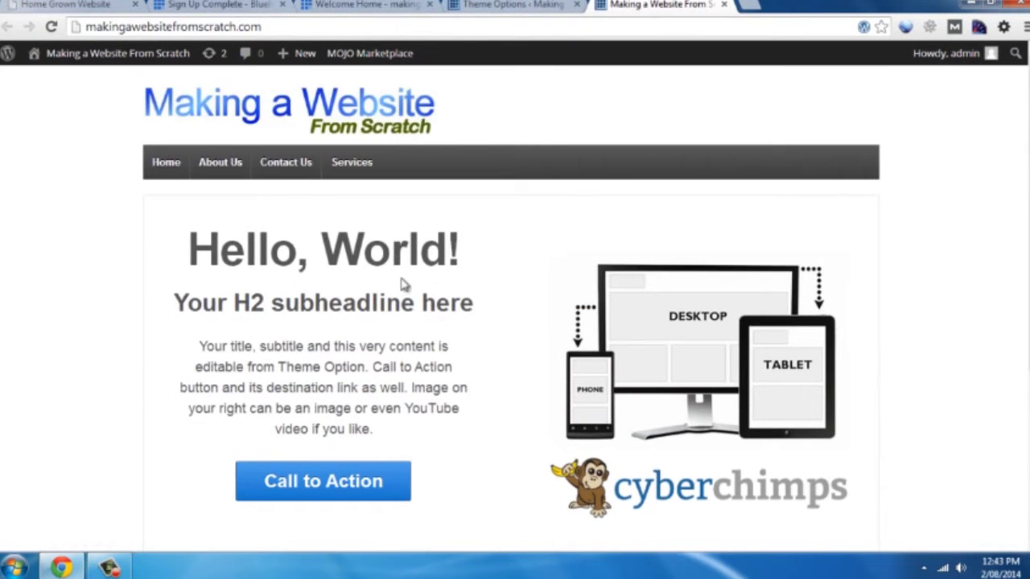
left_click(351, 164)
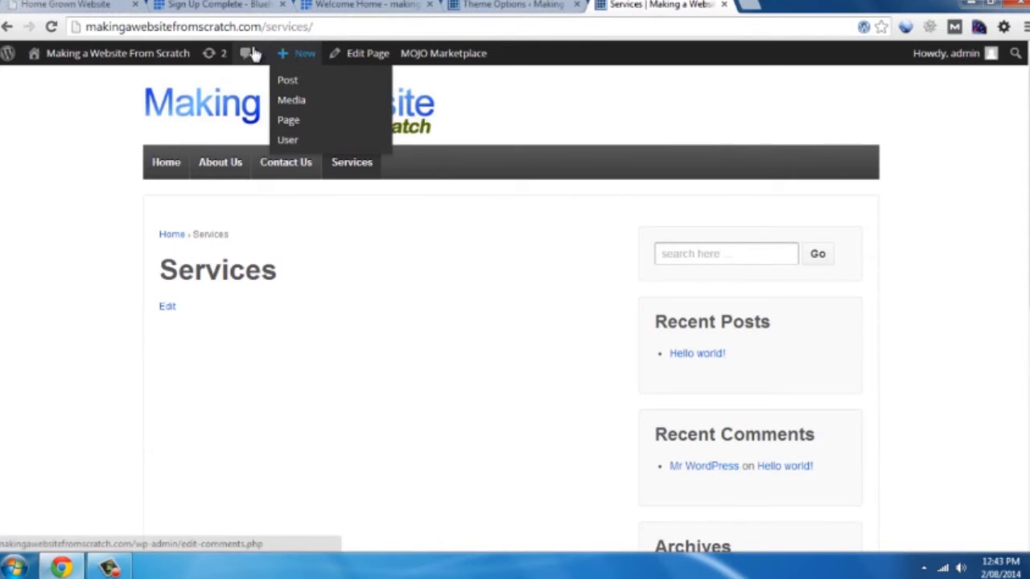
left_click(240, 27)
key("ctrl+c")
right_click(240, 28)
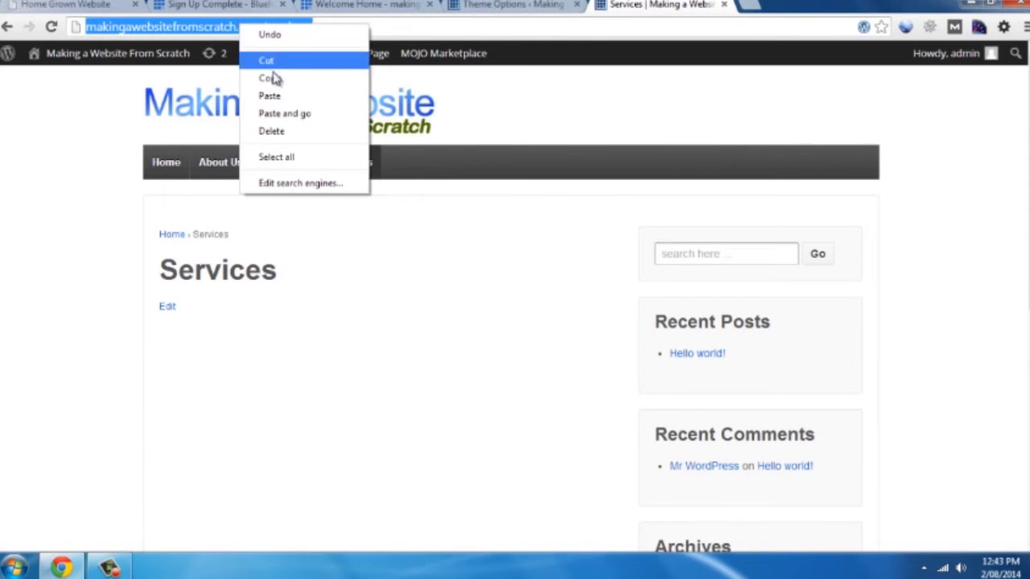
left_click(274, 78)
Paste the Services URL as the Call to Action link and set the button text to 'Show me how!'
left_click(537, 4)
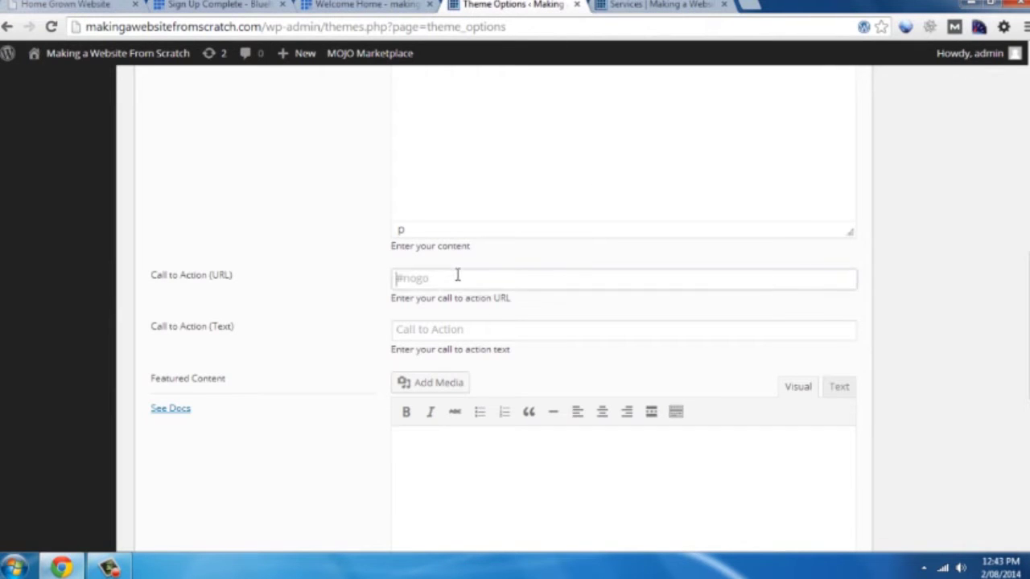
left_click(455, 277)
right_click(456, 277)
left_click(513, 369)
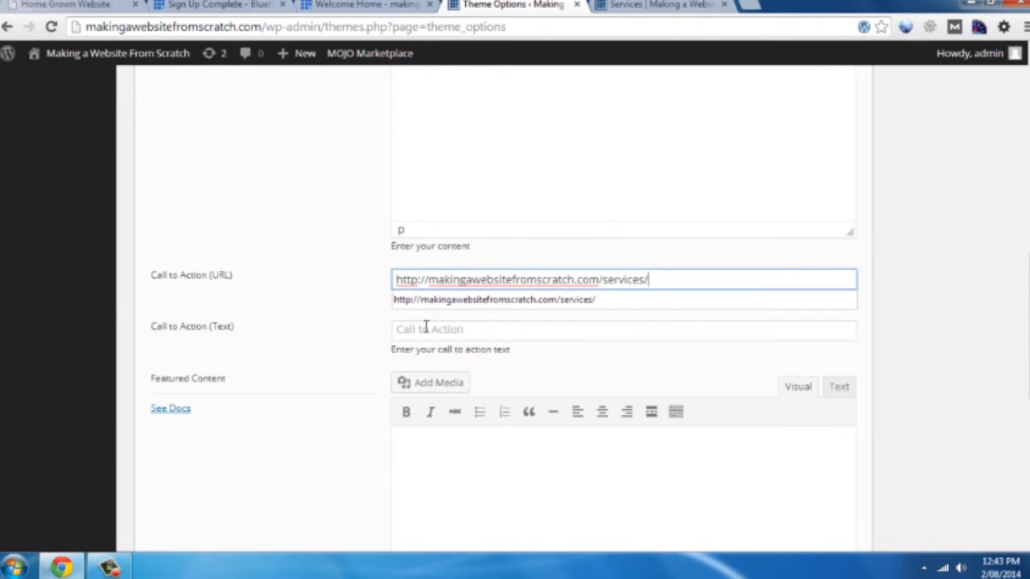
left_click(426, 329)
type("Show me how!")
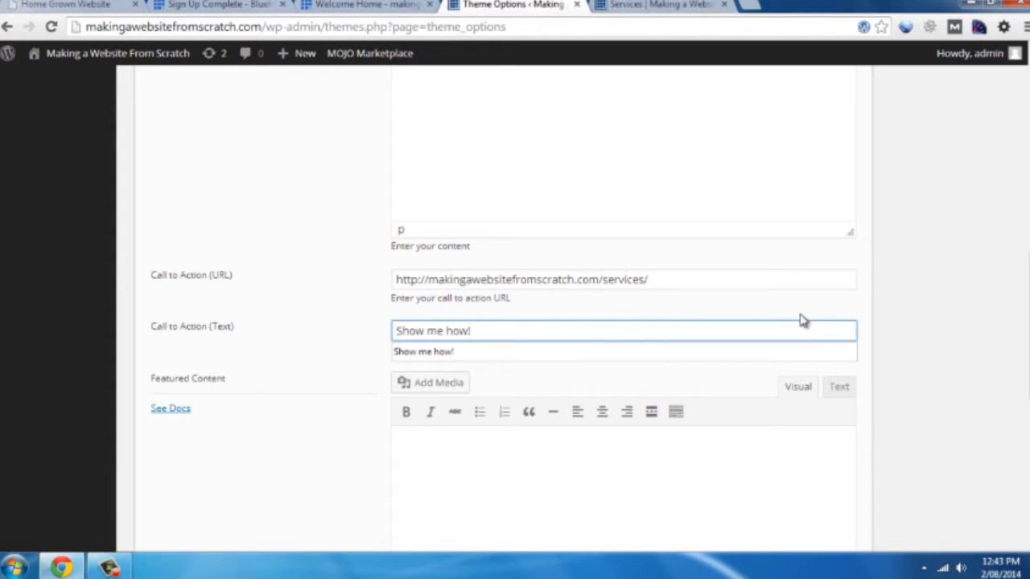
left_click(888, 310)
Check the live home page, then return to the home page settings form
scroll(912, 287, "down", 1)
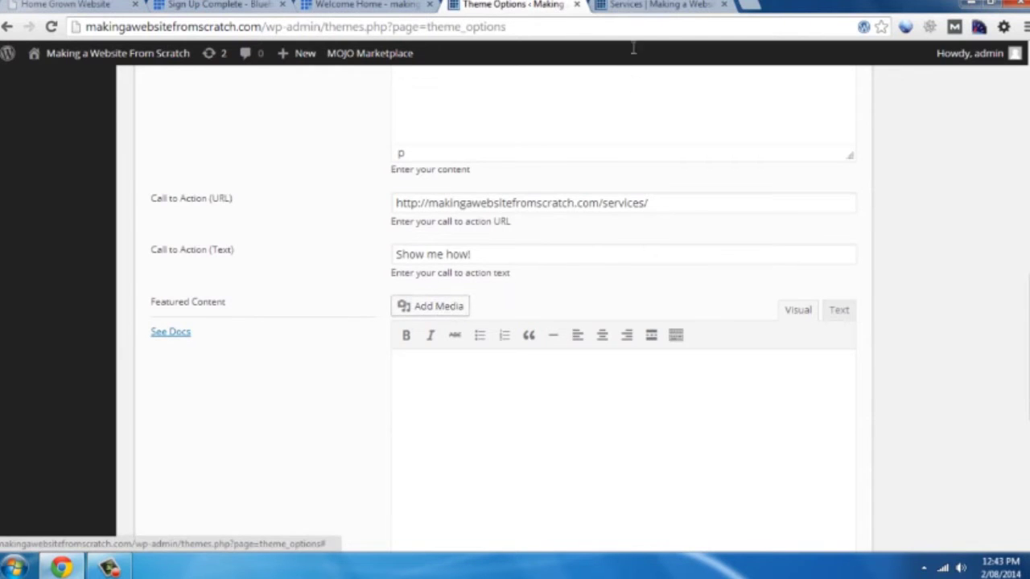
left_click(648, 5)
left_click(165, 163)
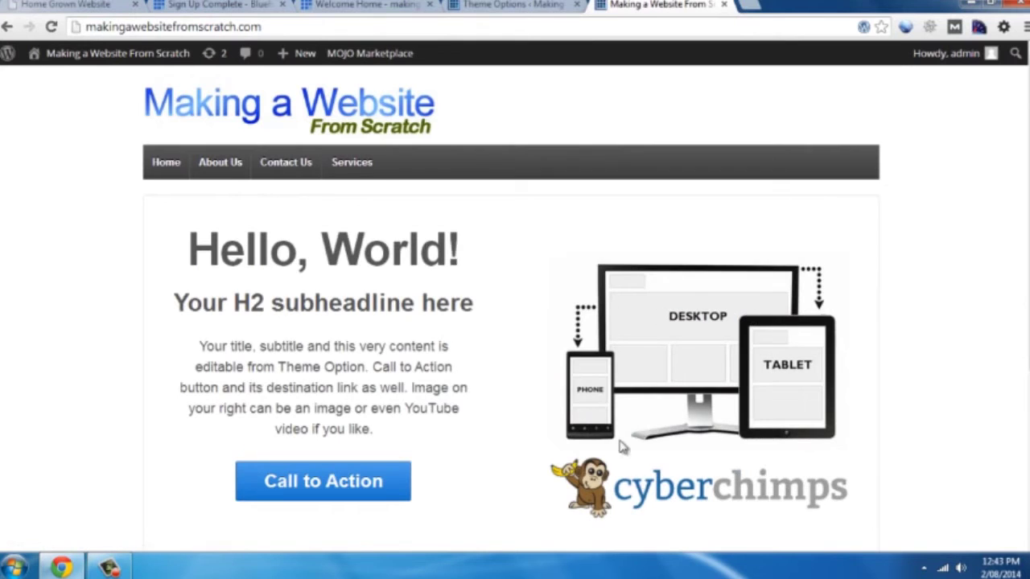
left_click(511, 4)
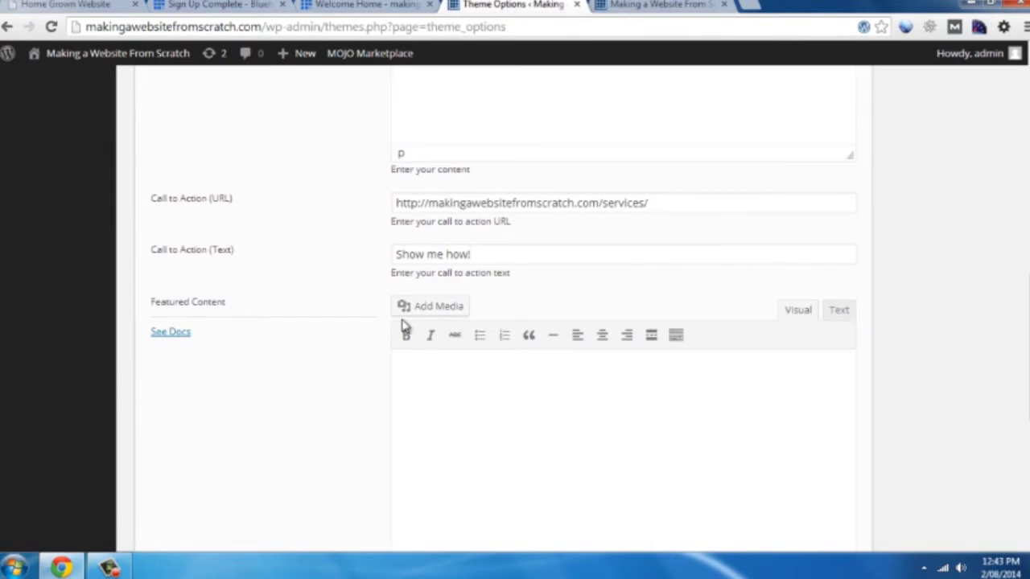
Upload playbutton.png, insert it as the home page featured content, and save the theme options
left_click(430, 307)
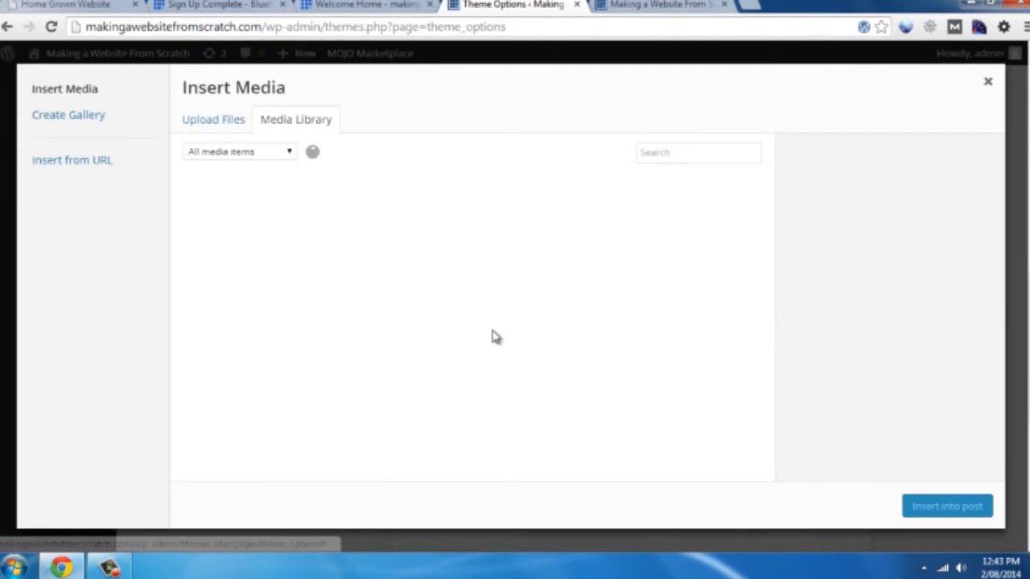
left_click(214, 120)
left_click(607, 360)
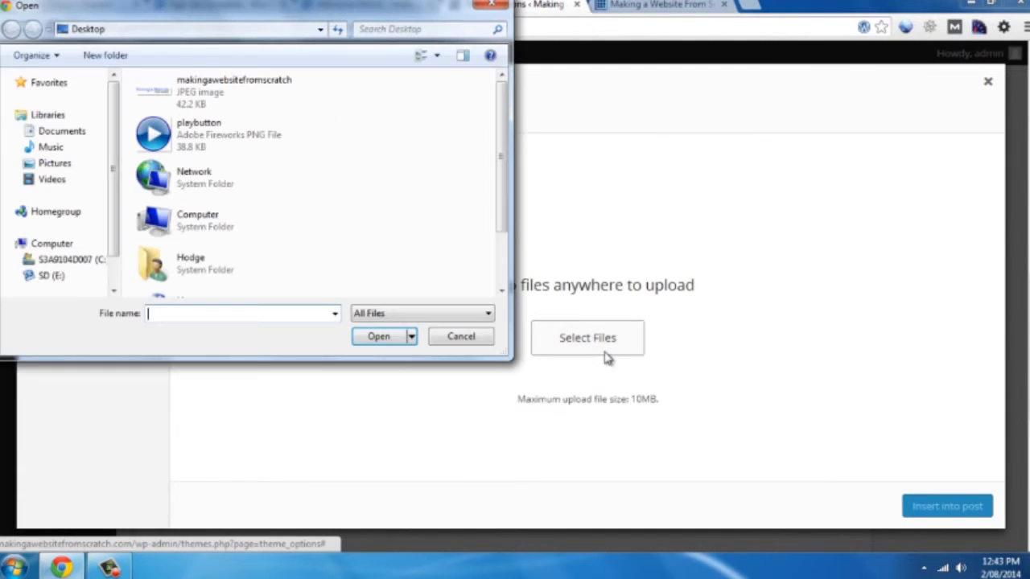
left_click(202, 135)
left_click(377, 338)
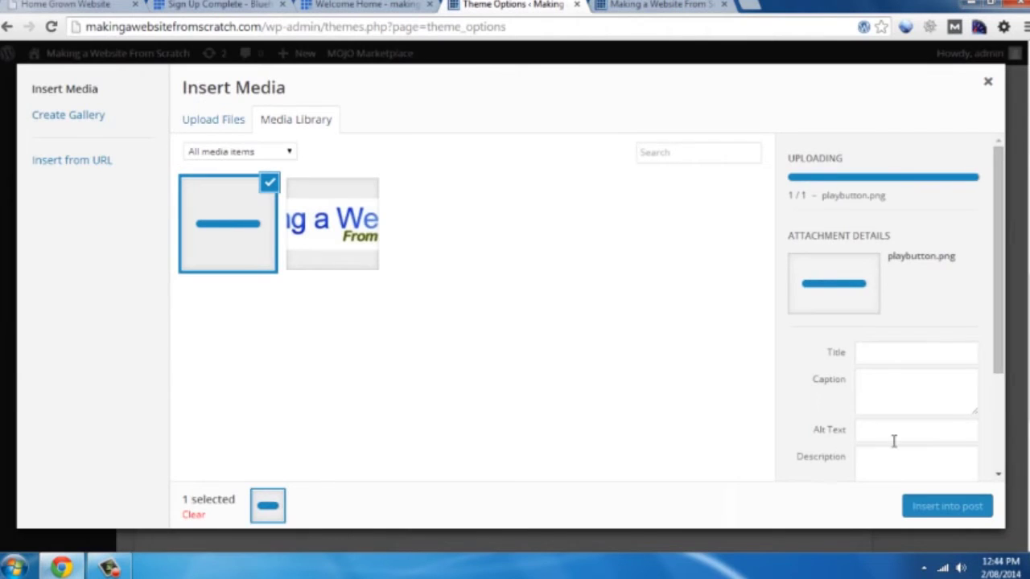
scroll(928, 451, "down", 3)
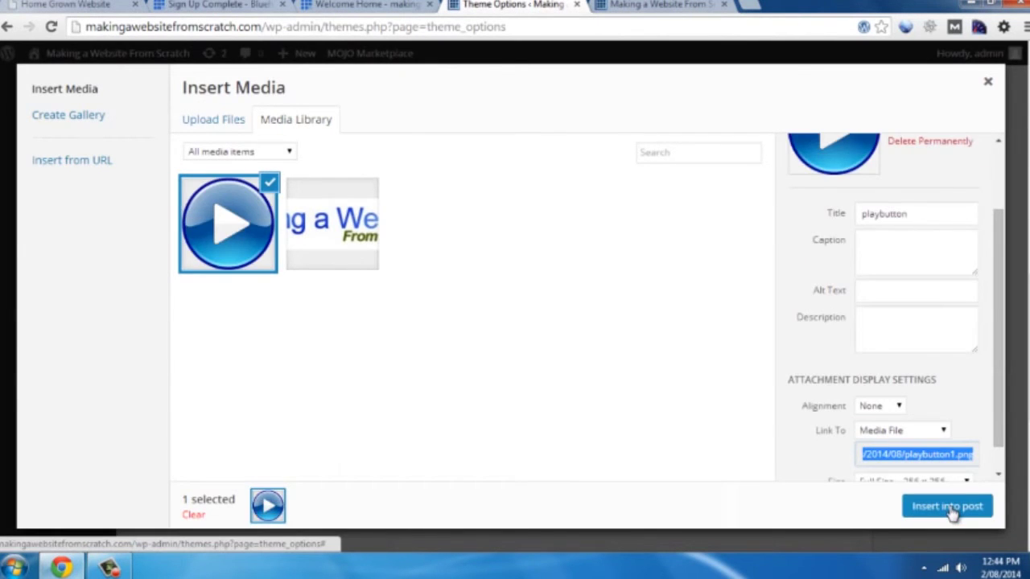
left_click(946, 506)
scroll(930, 430, "down", 3)
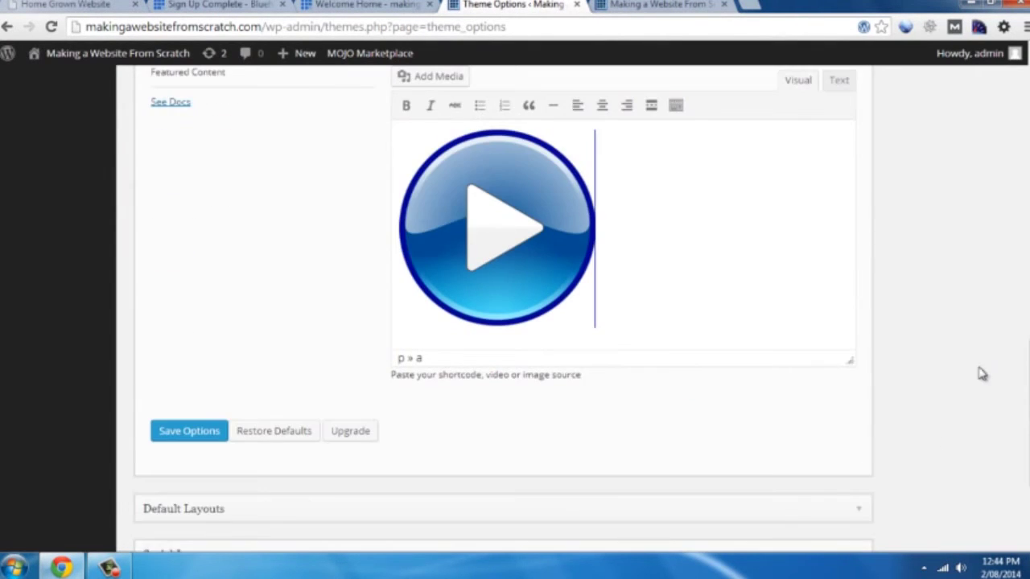
left_click(182, 441)
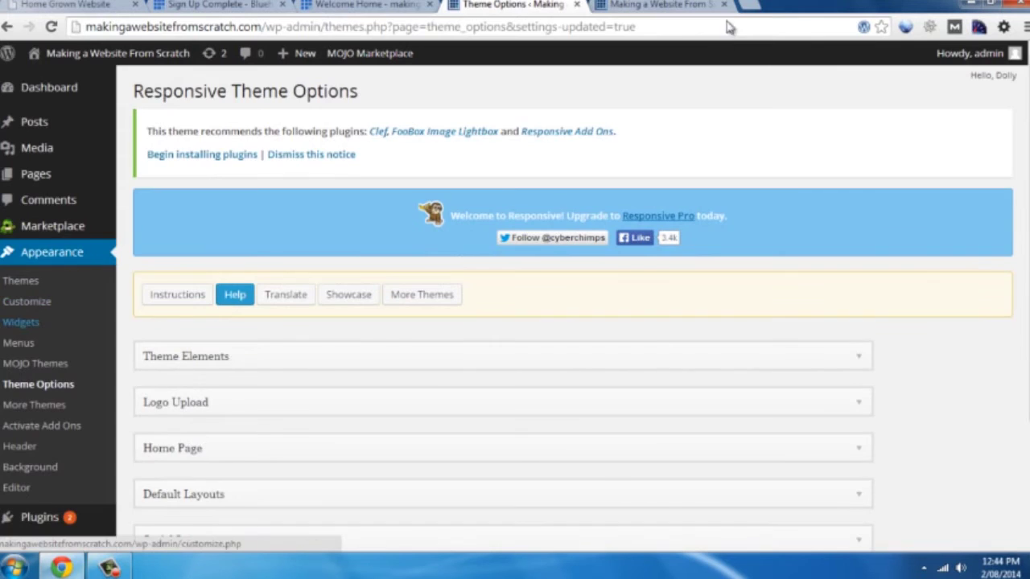
Reload the live home page and scroll through it to review the placeholder home widget boxes
left_click(643, 4)
left_click(50, 27)
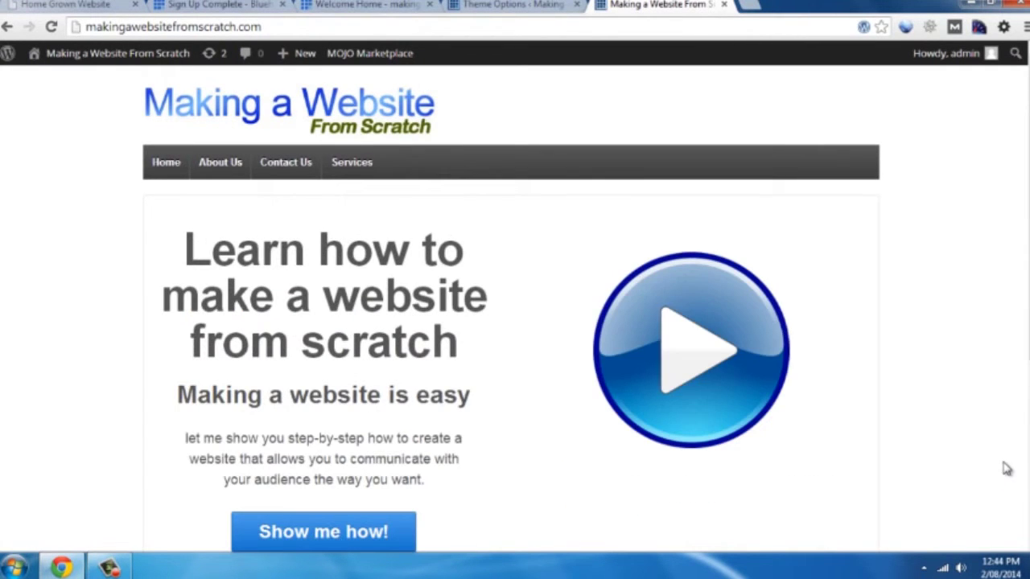
scroll(990, 353, "down", 1)
scroll(995, 349, "up", 1)
scroll(995, 347, "down", 3)
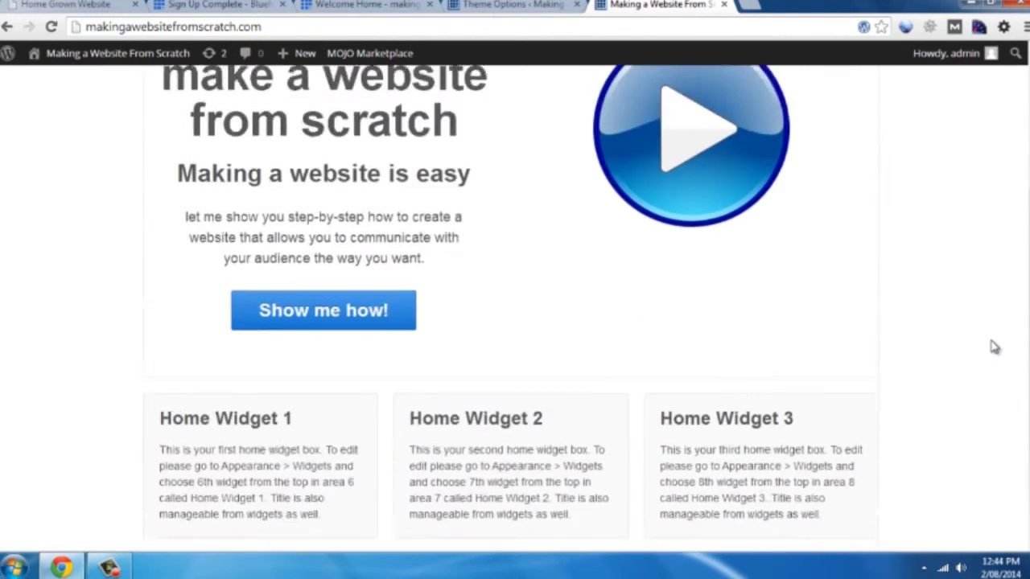
scroll(995, 344, "up", 3)
scroll(995, 344, "down", 4)
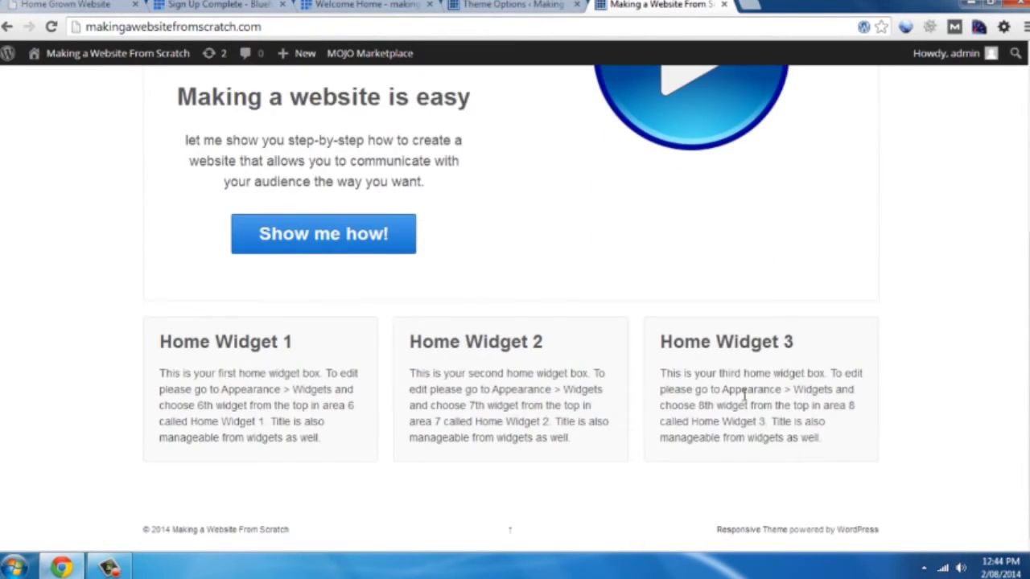
Go to the Widgets admin page, compare with the live widget boxes, and return to Widgets
left_click(561, 6)
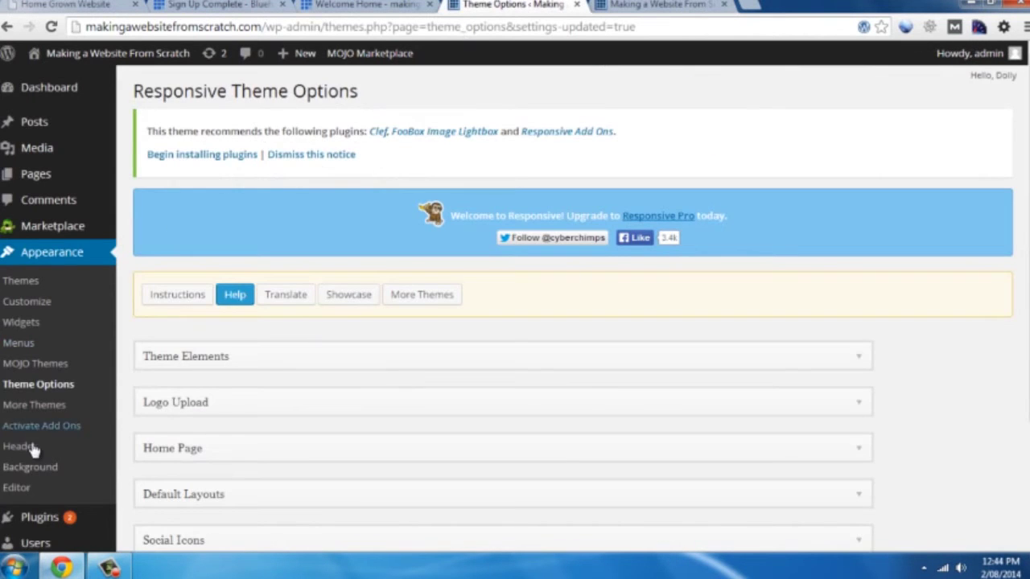
left_click(35, 327)
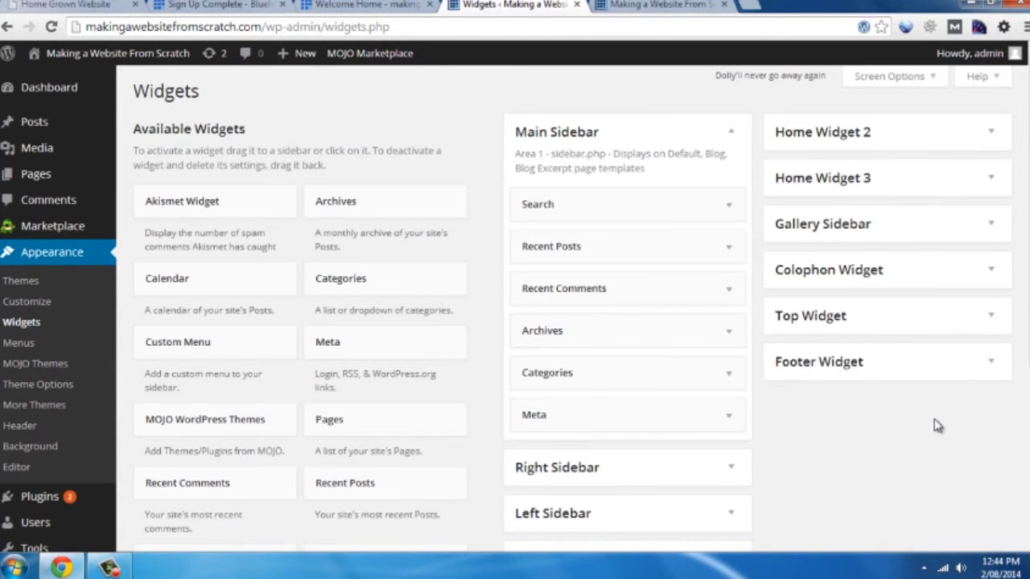
scroll(938, 423, "down", 1)
scroll(651, 492, "down", 2)
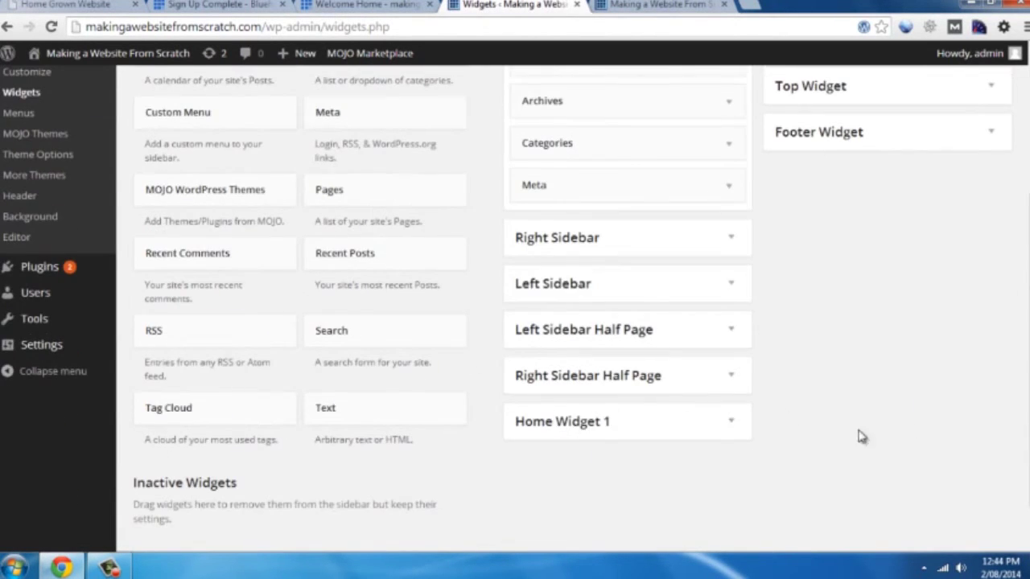
scroll(892, 441, "up", 3)
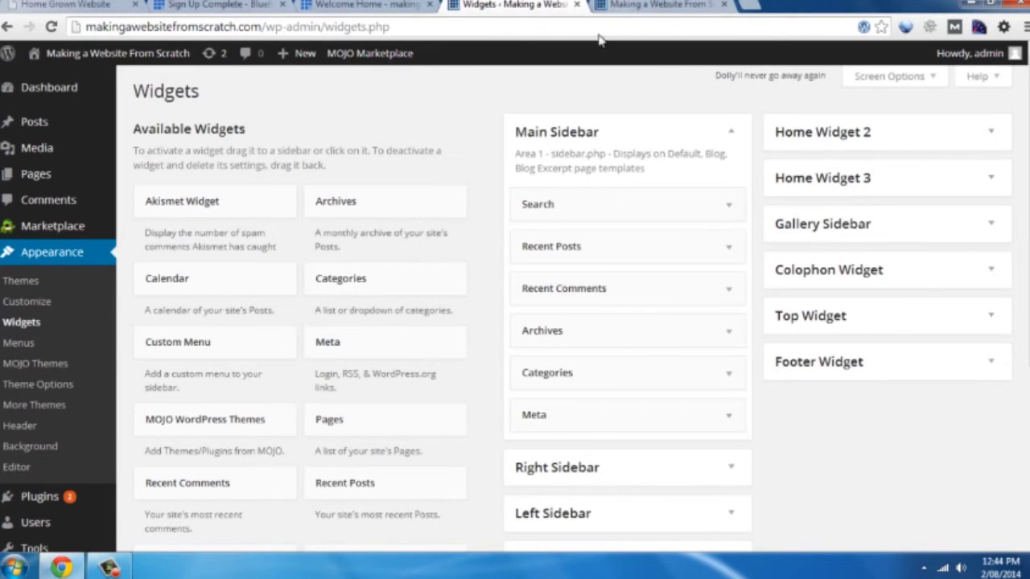
left_click(655, 5)
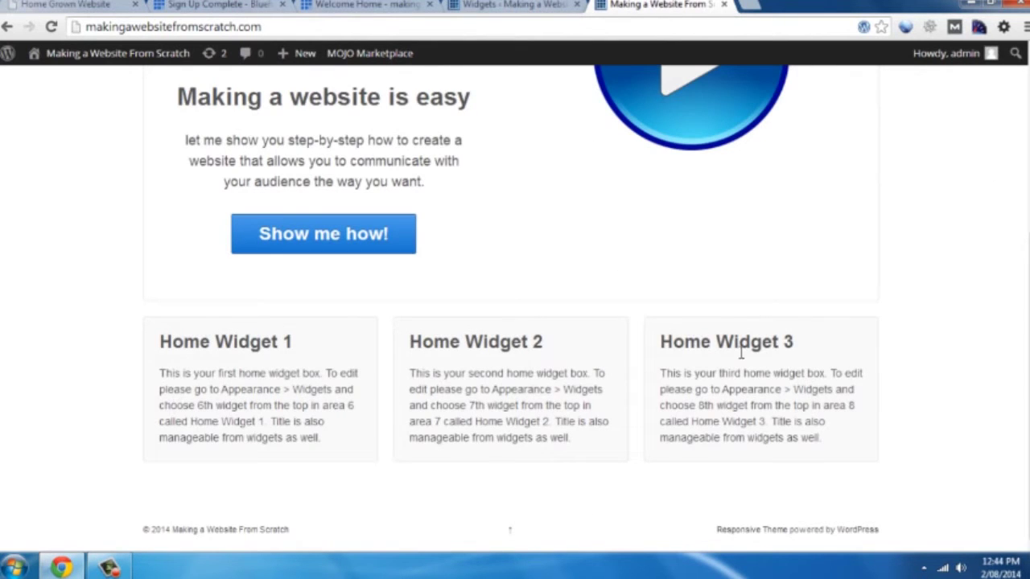
left_click(502, 5)
scroll(655, 386, "down", 3)
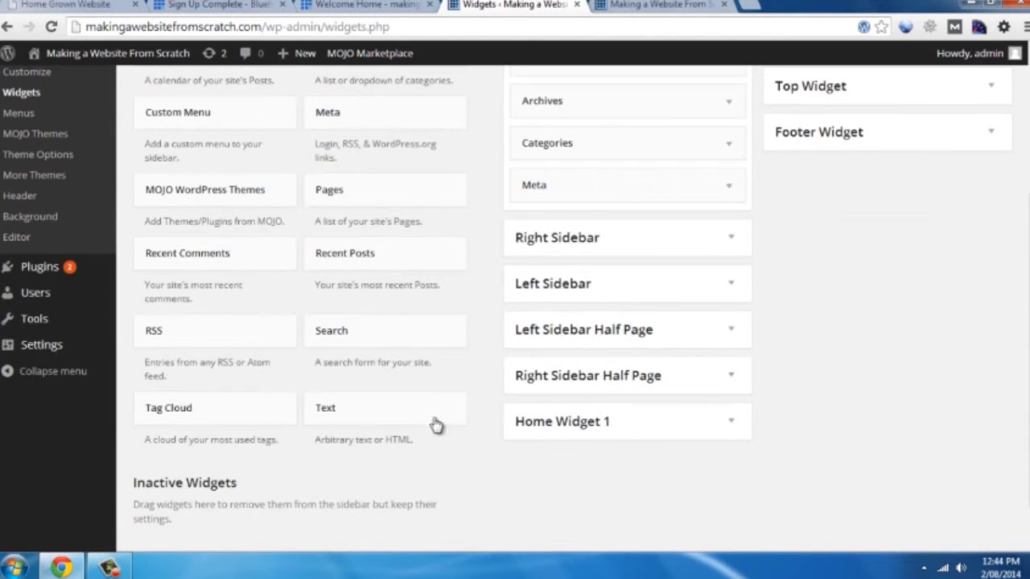
Add a Text widget to Home Widget 1 titled 'Its easy!' with 'Let me show you step-by-step.', and save
left_click_drag(351, 414, 622, 431)
scroll(632, 427, "down", 2)
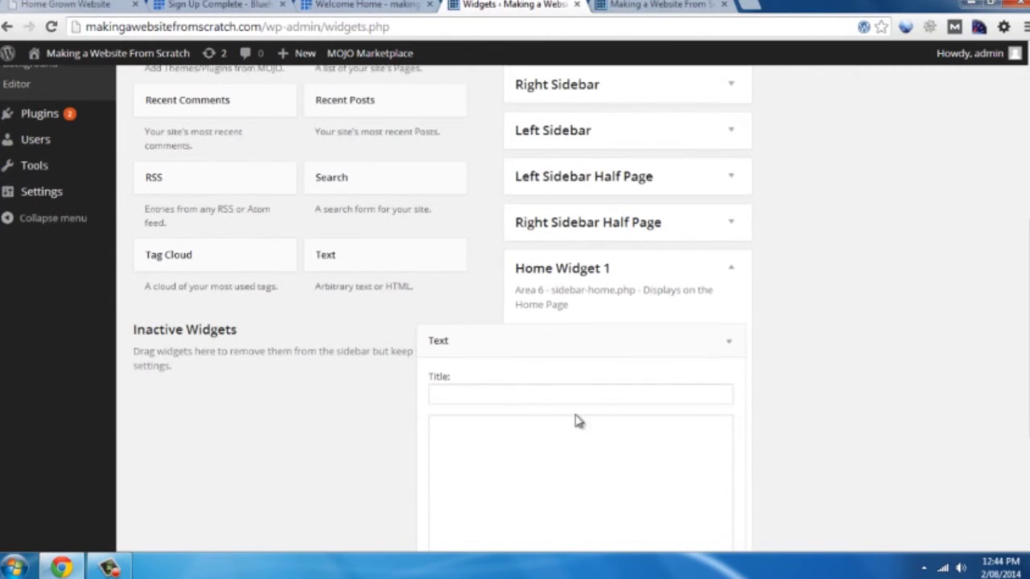
left_click(510, 393)
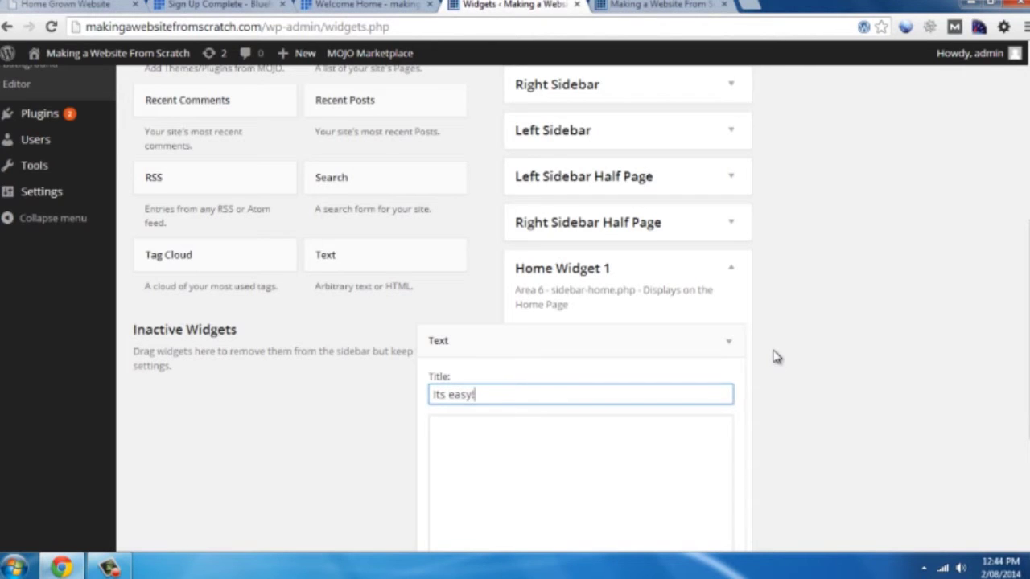
key("Tab")
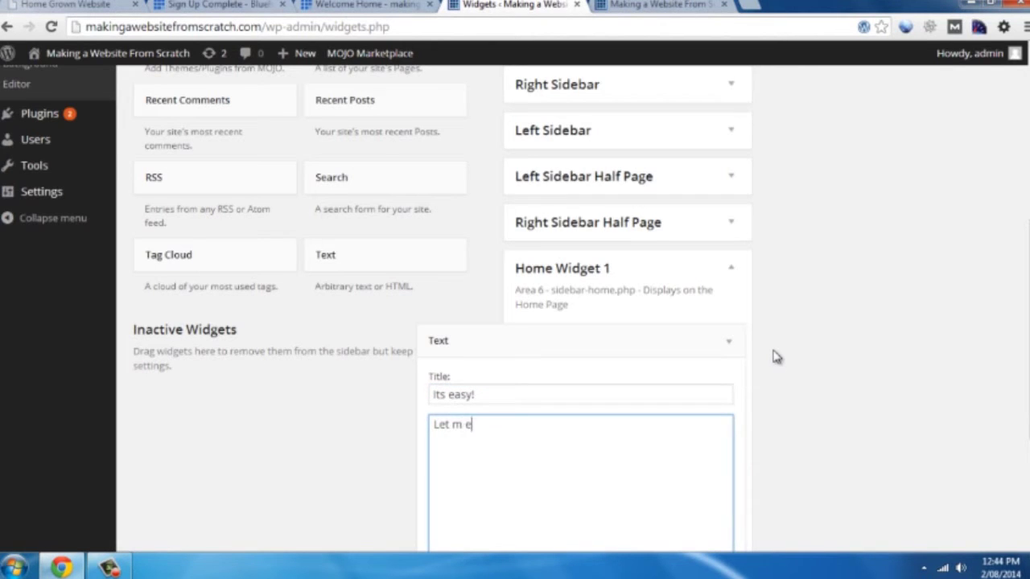
type("Let me show you step-by-step")
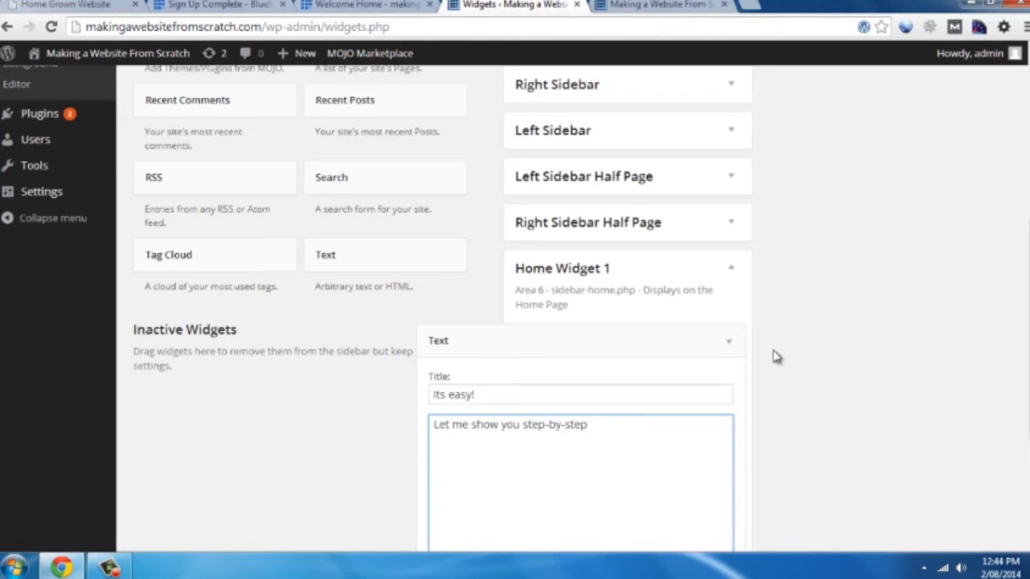
scroll(784, 362, "down", 2)
left_click(713, 546)
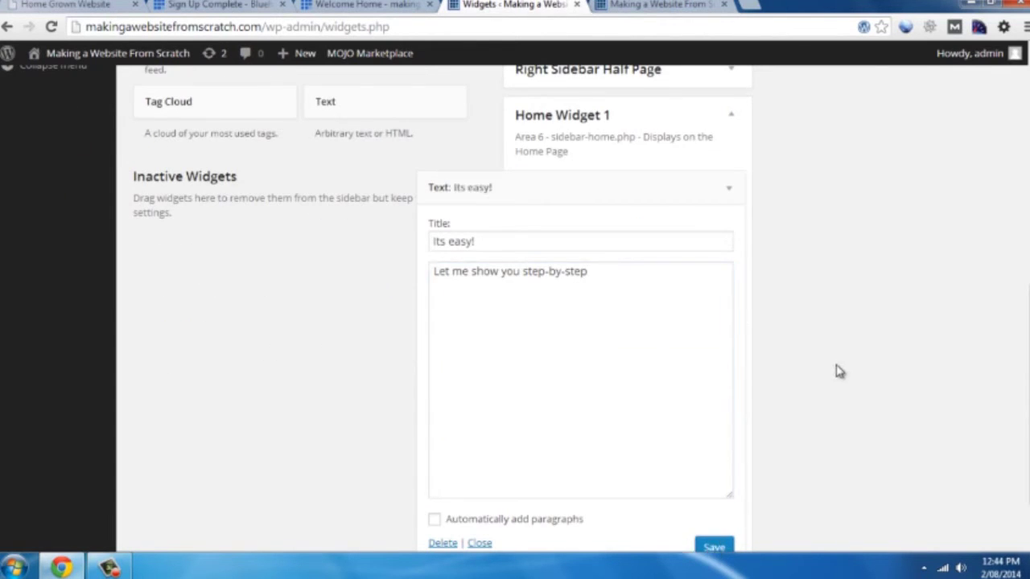
scroll(823, 375, "up", 1)
scroll(563, 346, "up", 2)
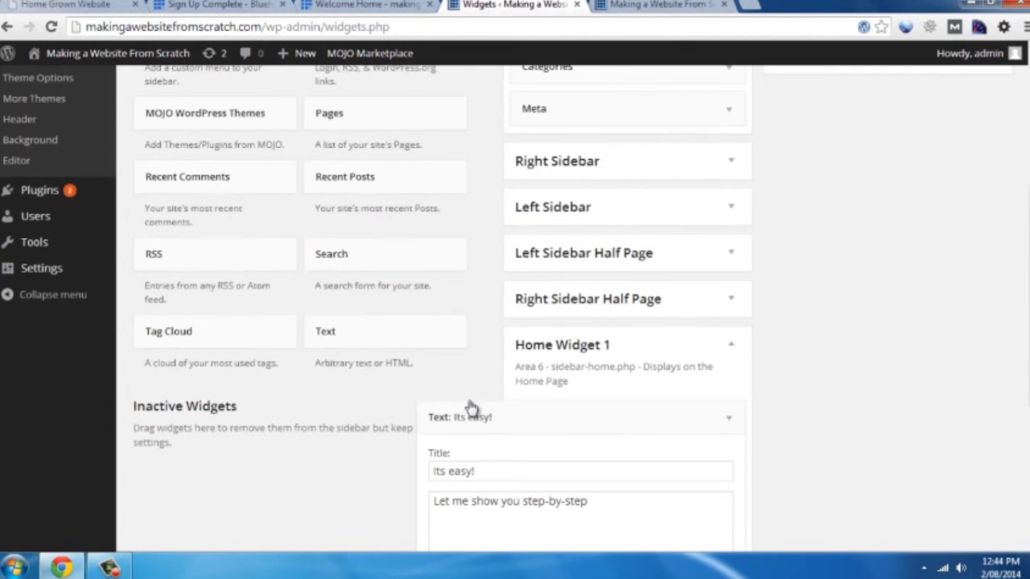
Add a Text widget to Home Widget 2 titled 'Its cheap!' reading 'Get started for less than $5/month', and save
left_click_drag(402, 341, 889, 145)
scroll(845, 233, "up", 4)
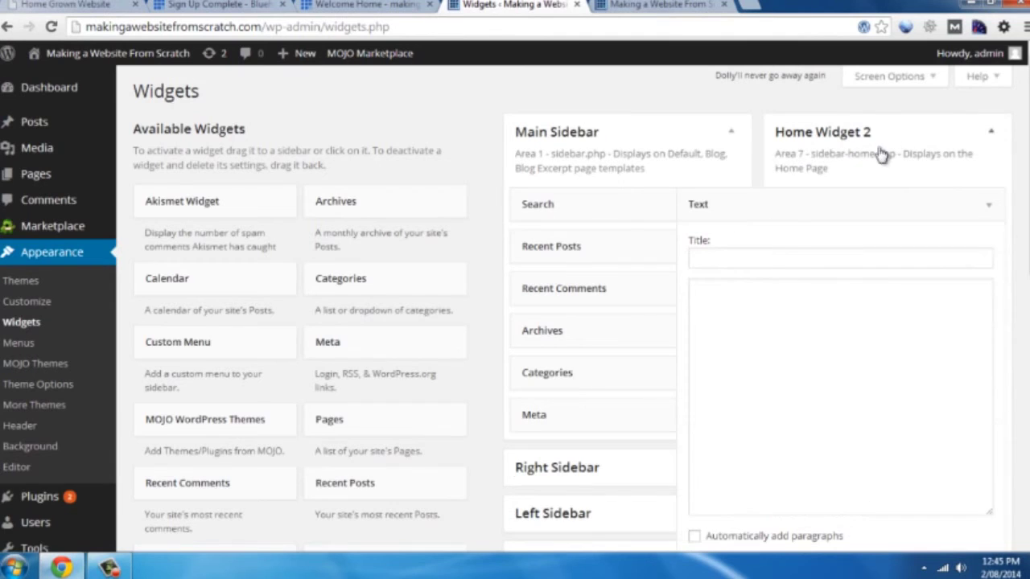
left_click(759, 257)
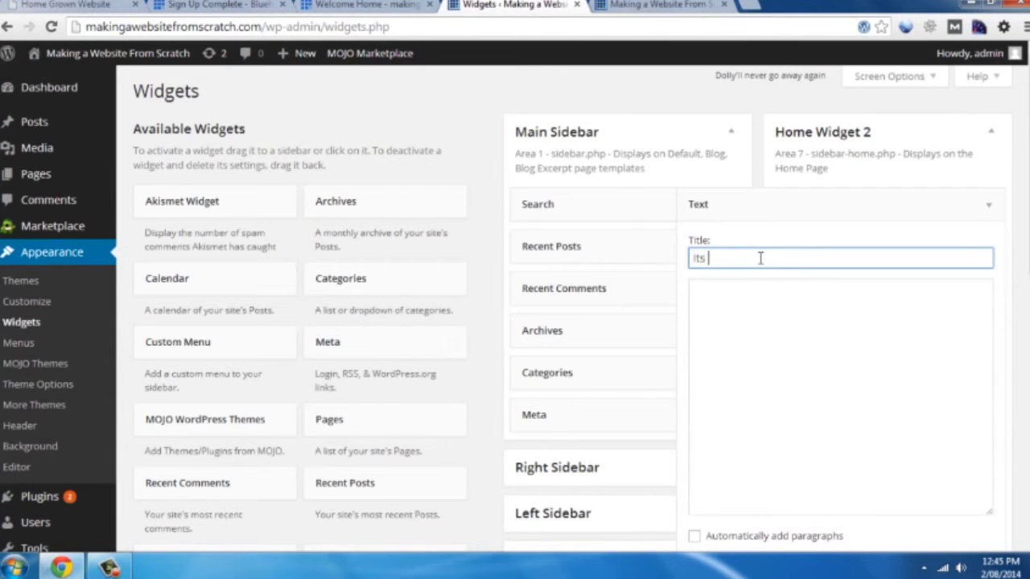
key("Tab")
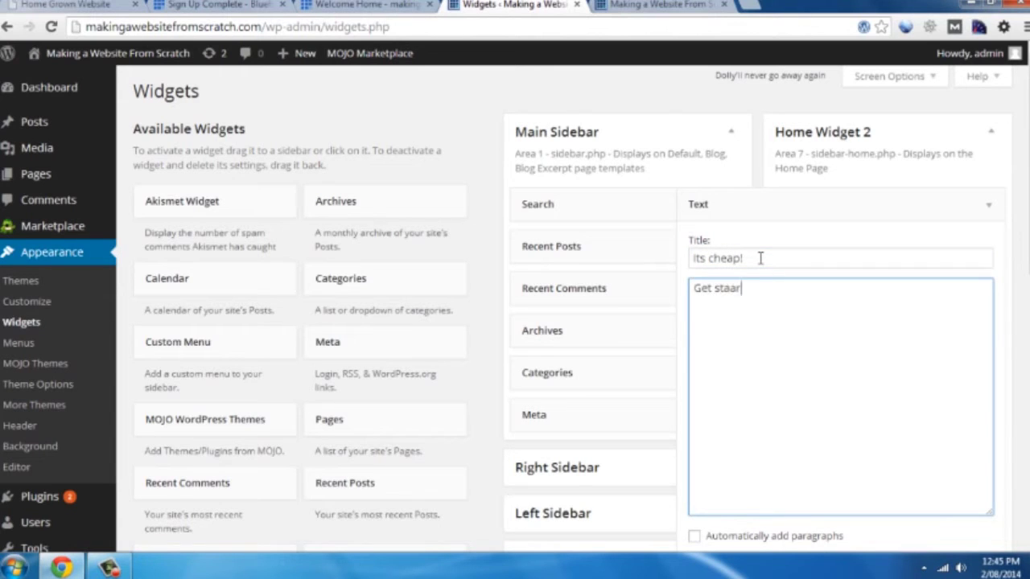
type("Get started for less than $5/month")
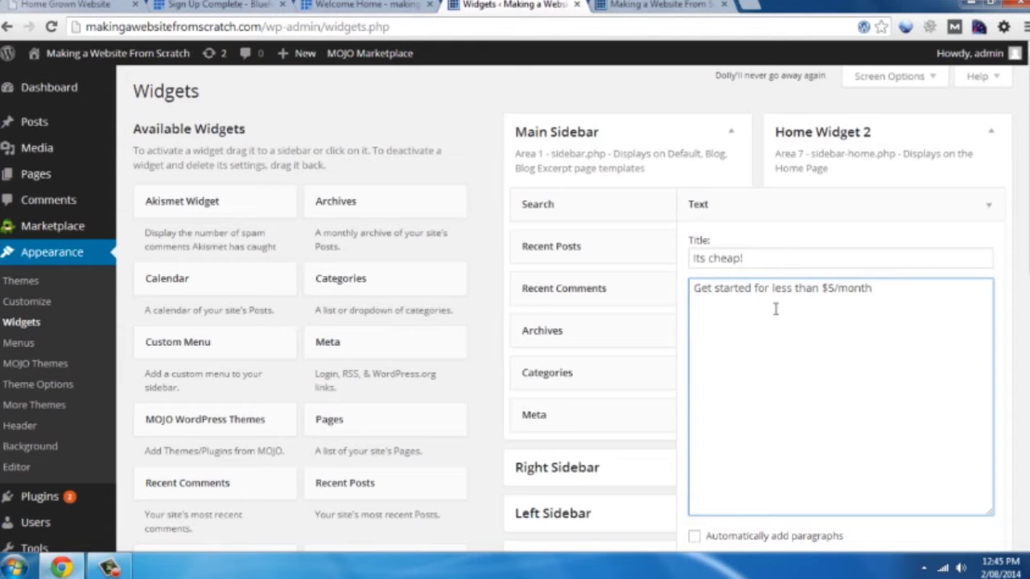
scroll(778, 338, "down", 2)
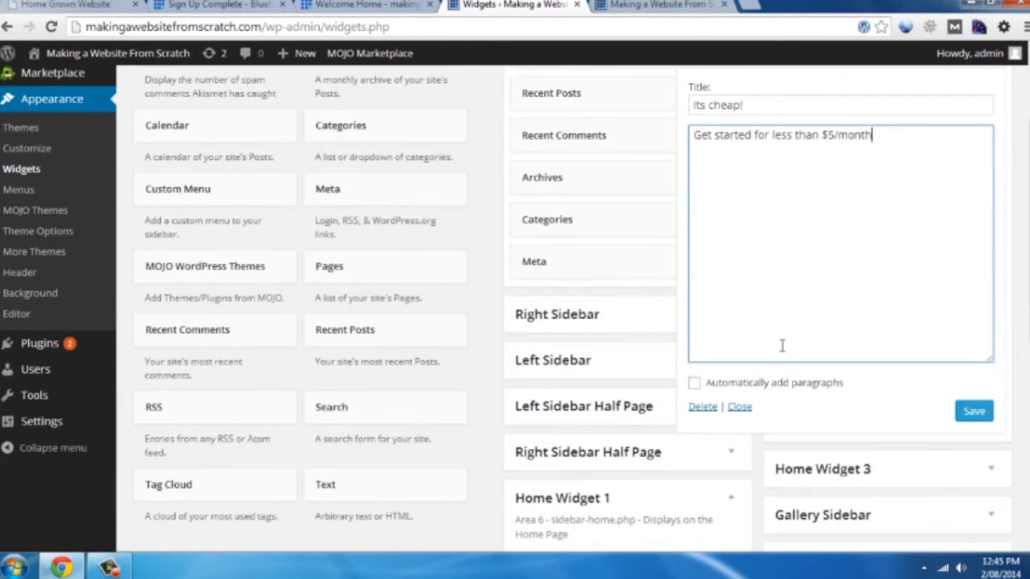
left_click(975, 412)
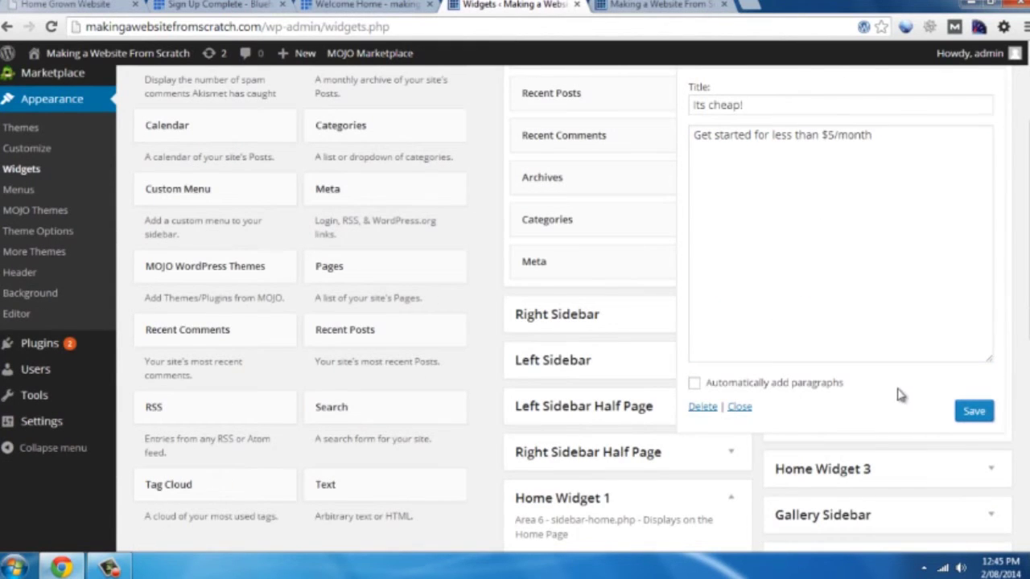
Collapse the saved Its cheap! widget and drag a new Text widget toward Home Widget 3
scroll(1004, 378, "up", 1)
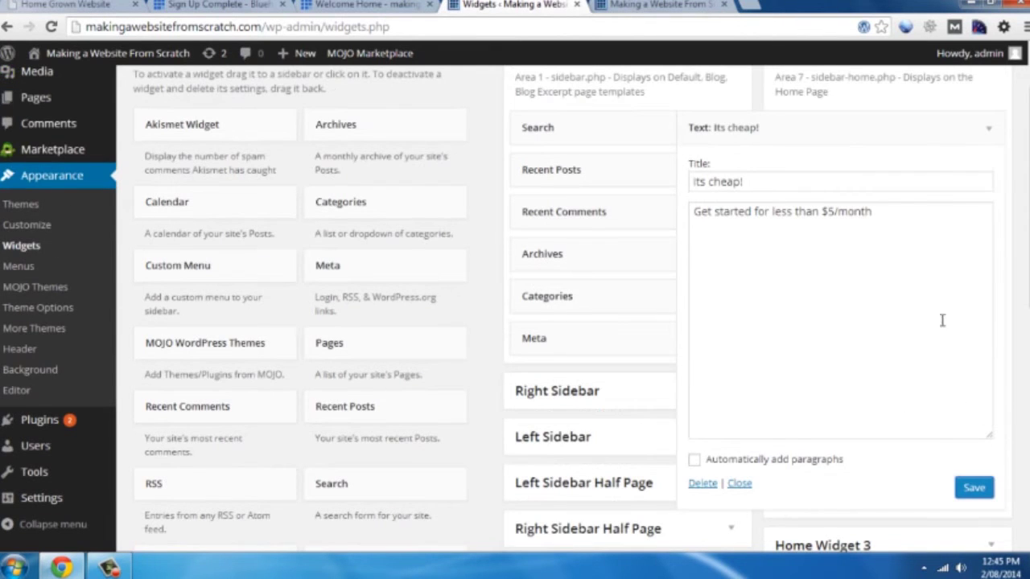
left_click(766, 127)
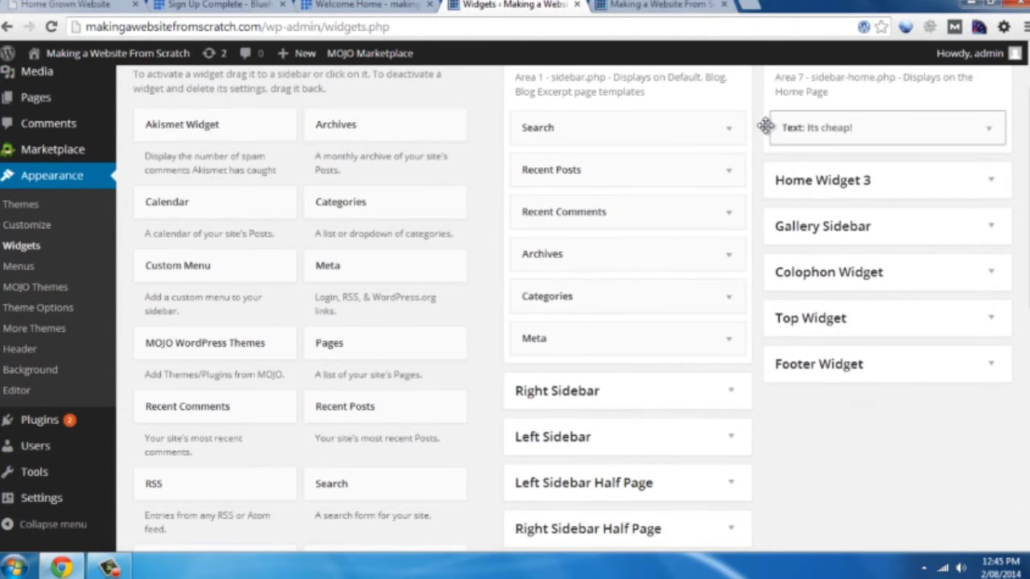
scroll(758, 252, "down", 1)
left_click_drag(345, 485, 843, 101)
Title the Home Widget 3 Text widget 'No restrictions!', add text beginning 'Using the same technology...', and save
left_click(770, 227)
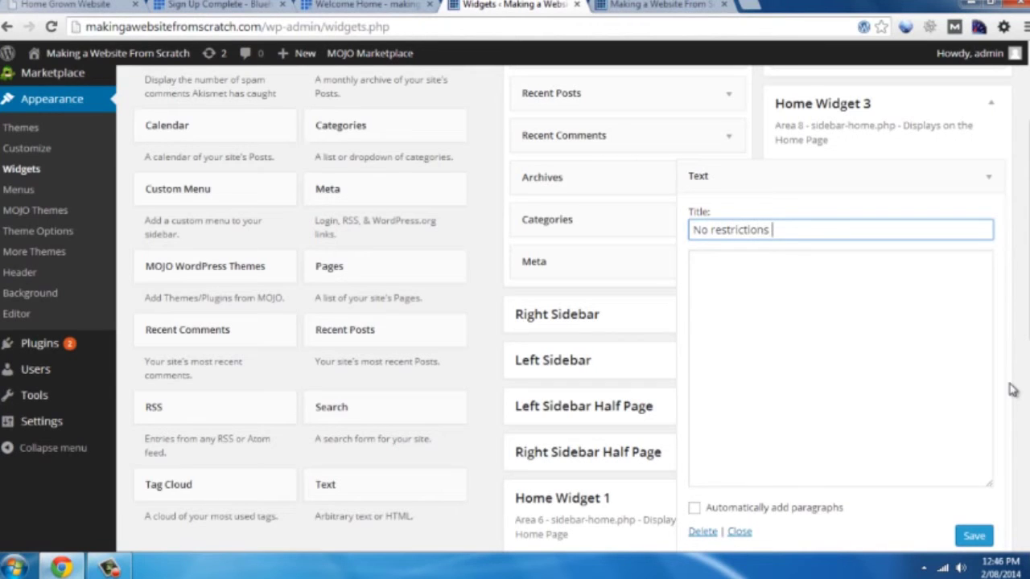
left_click(949, 377)
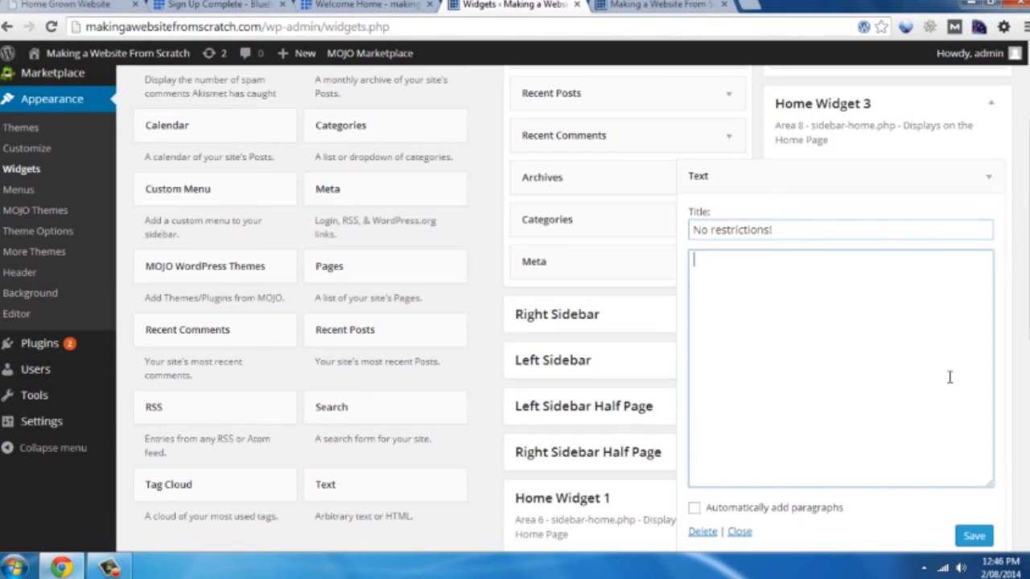
type("Using the same ")
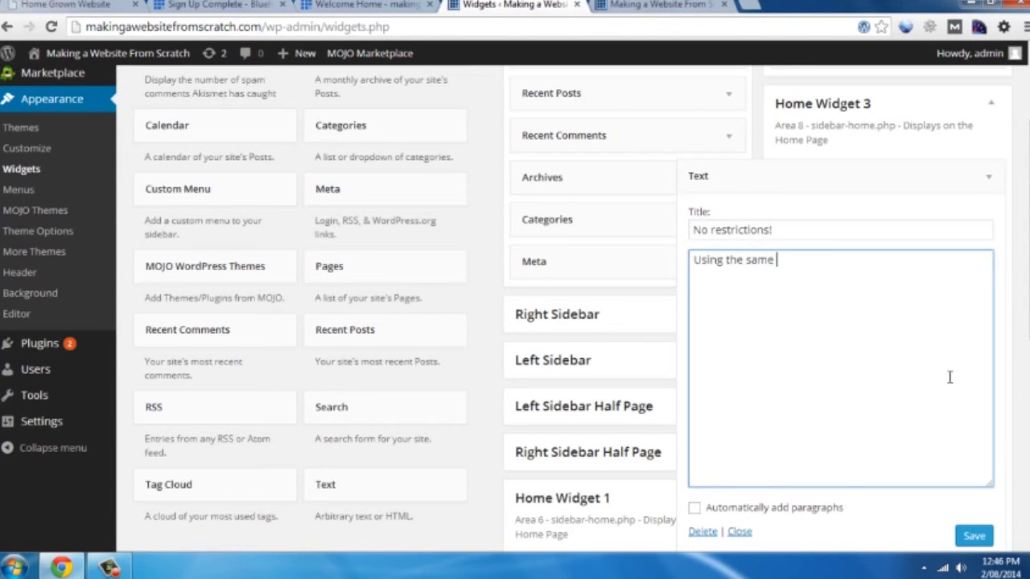
type("technology ")
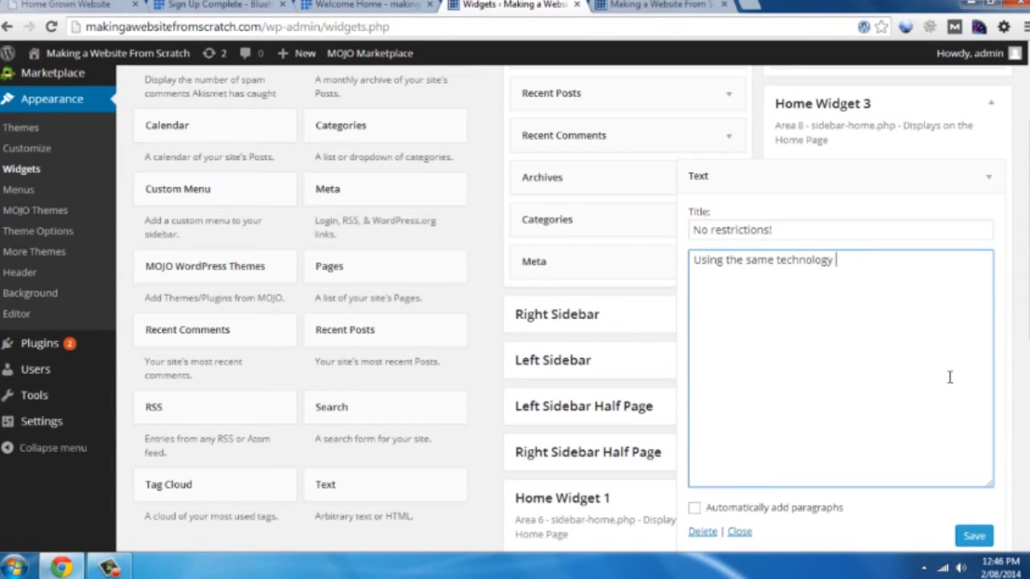
type("most web developers use")
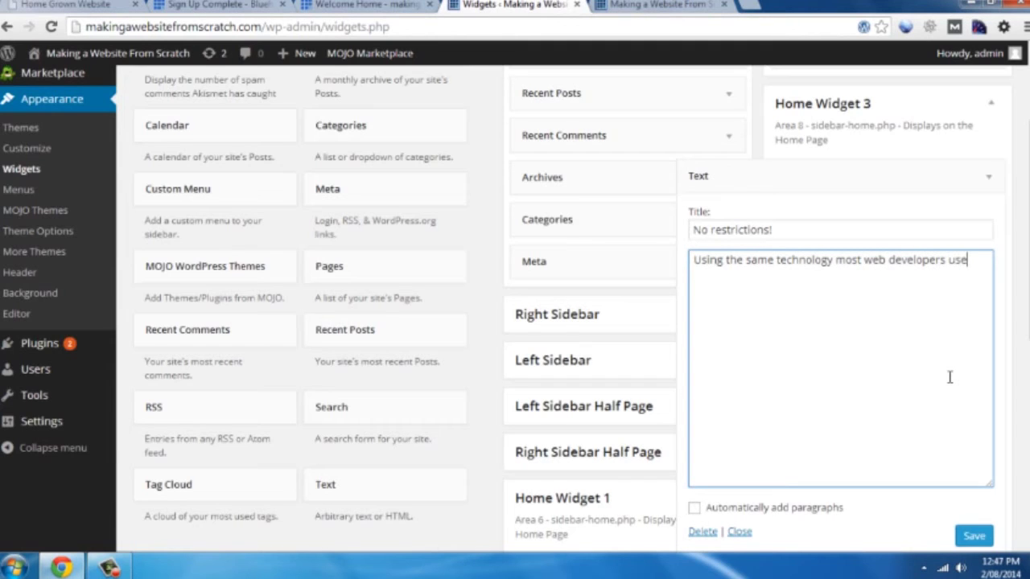
type(" allows you to creat")
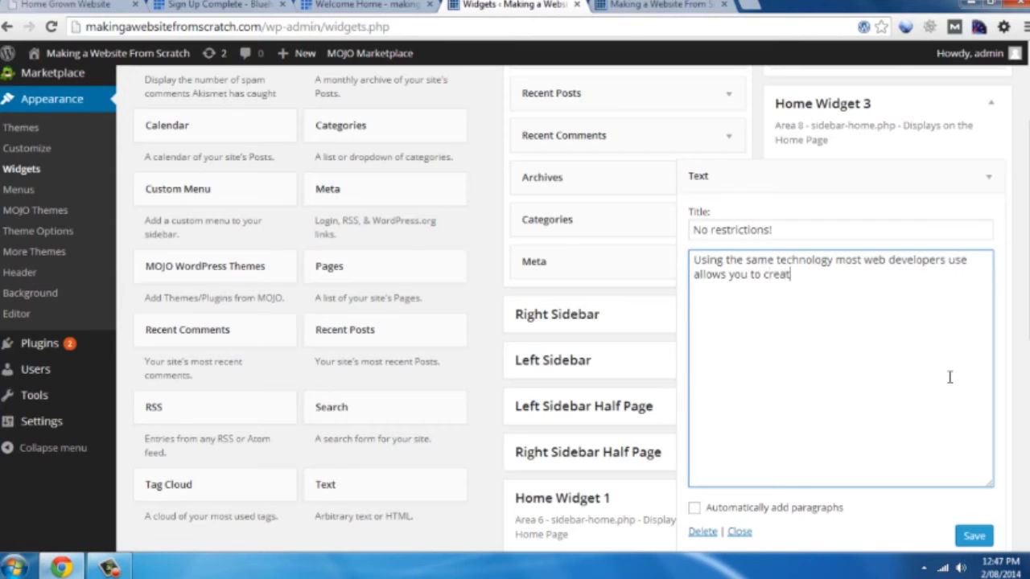
type("e a website easily and not be confin")
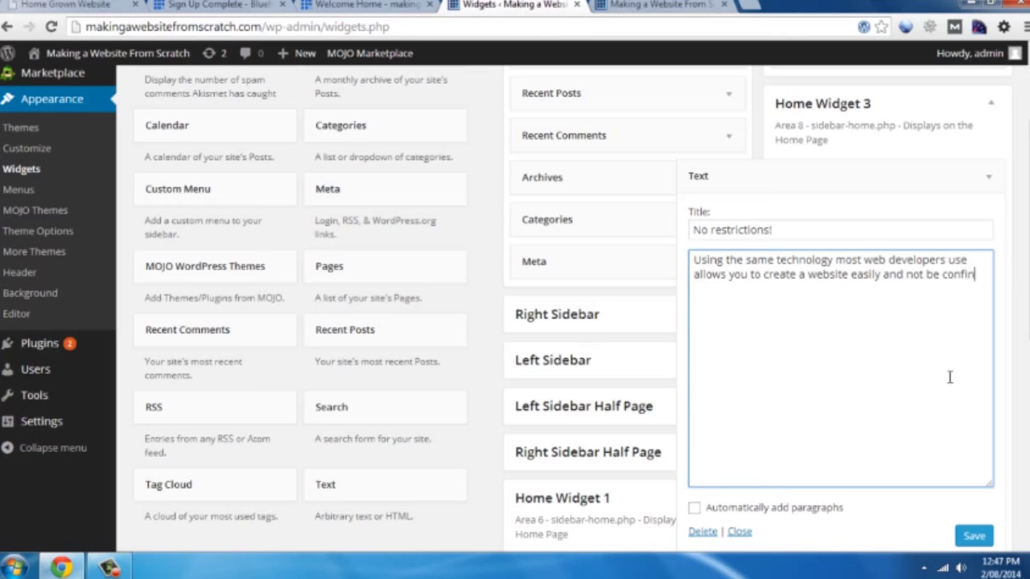
type("what you ca")
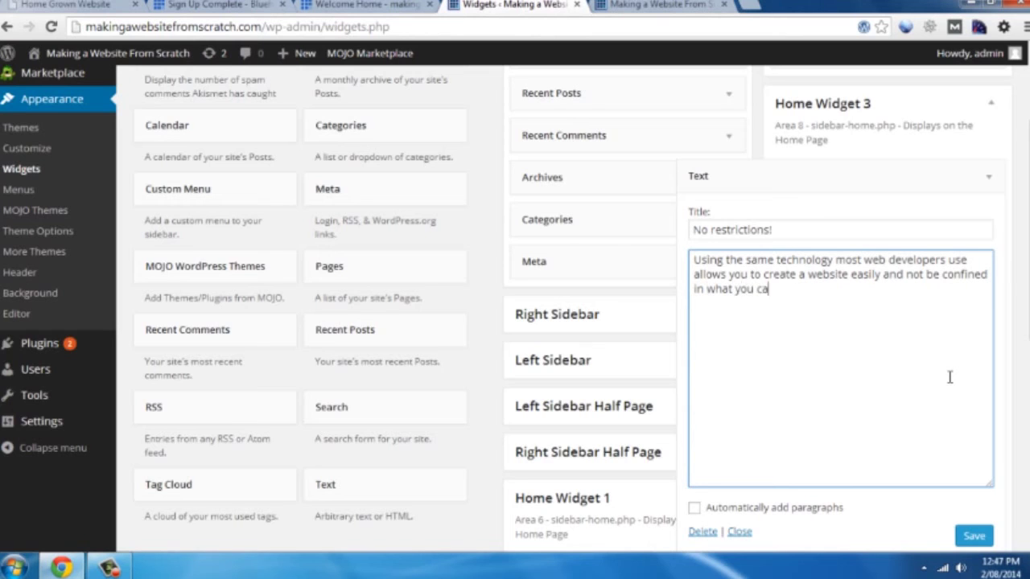
type("n achieve!")
left_click(982, 536)
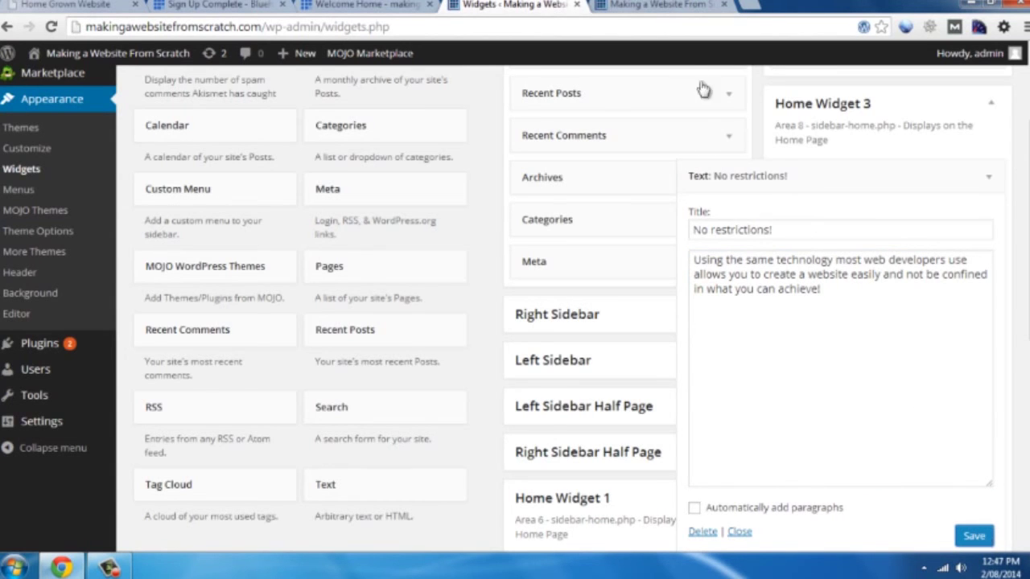
Reload the live home page and scroll to check the Its easy!, Its cheap! and No restrictions! boxes
left_click(656, 6)
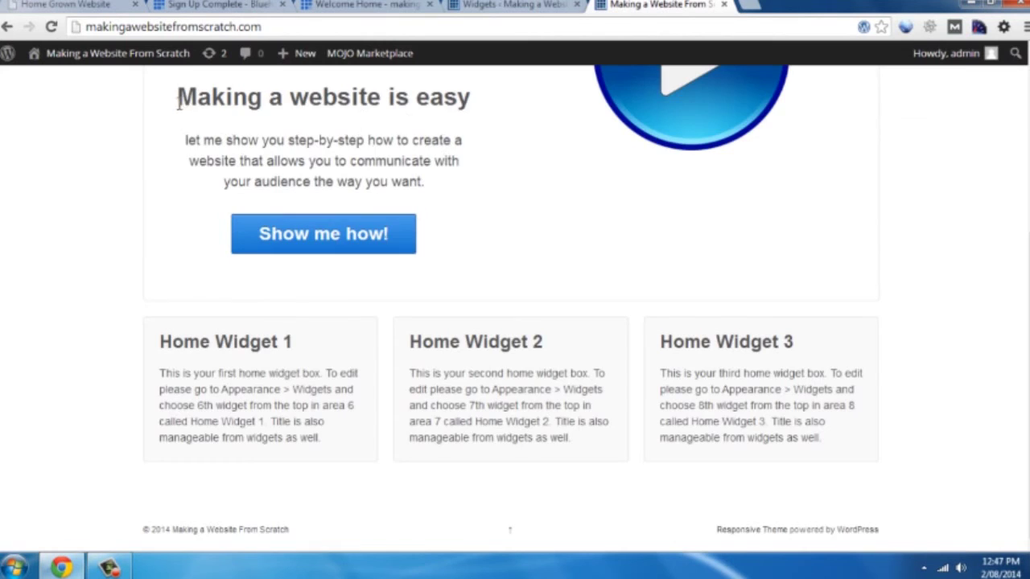
scroll(178, 104, "up", 4)
left_click(51, 27)
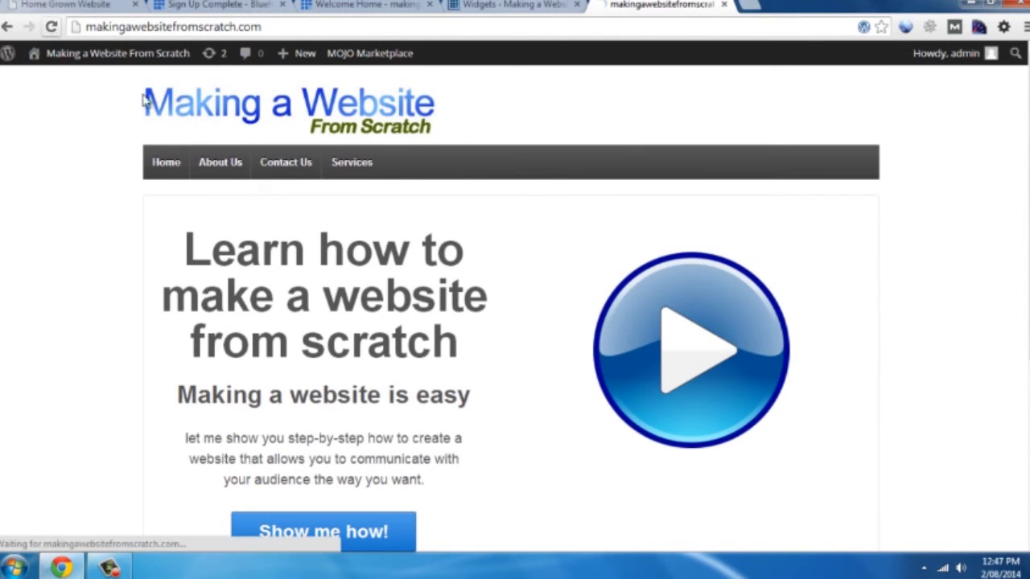
scroll(337, 205, "down", 4)
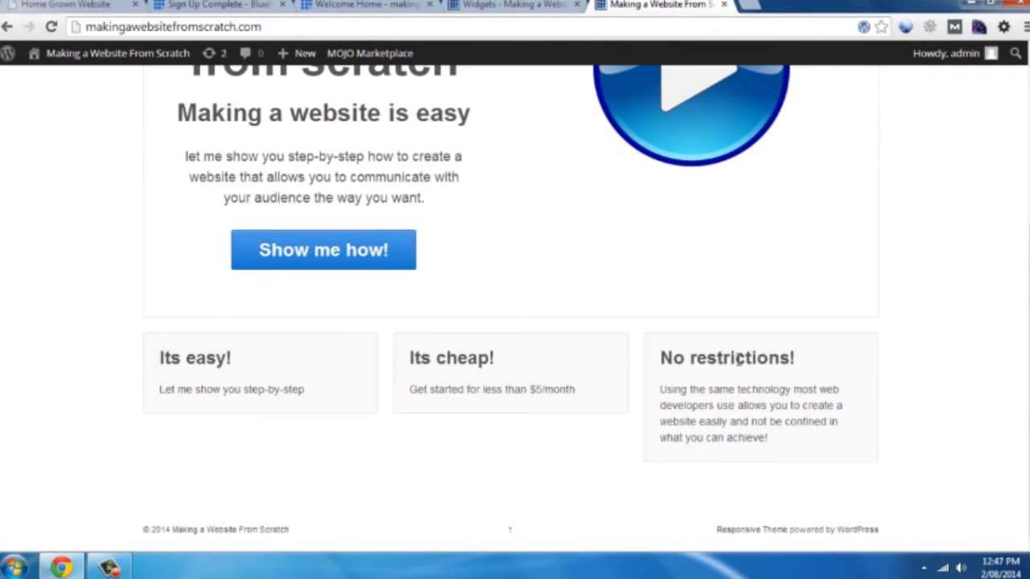
scroll(759, 361, "up", 4)
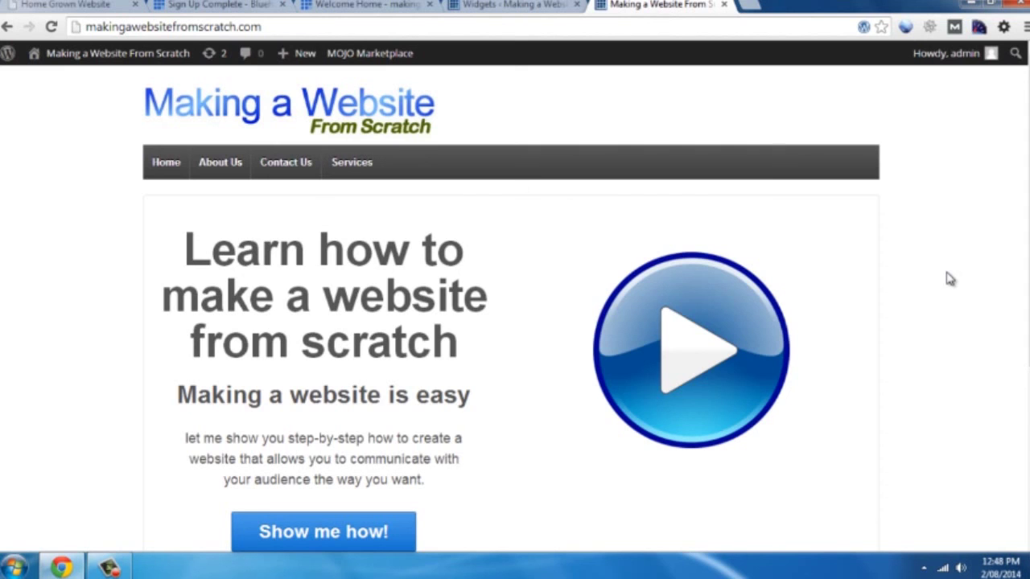
Switch to the Home Grown Website browser tab
left_click(84, 7)
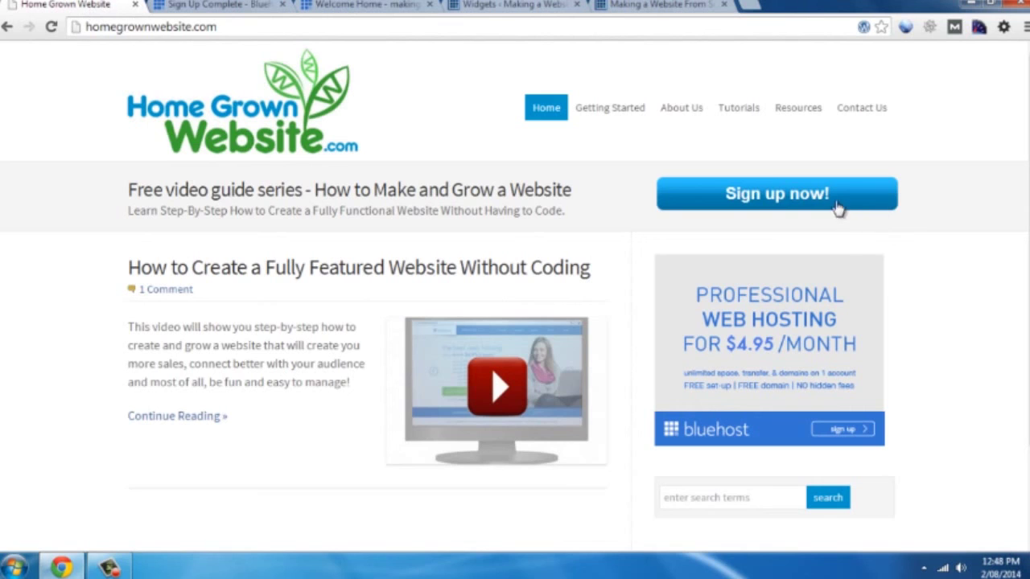